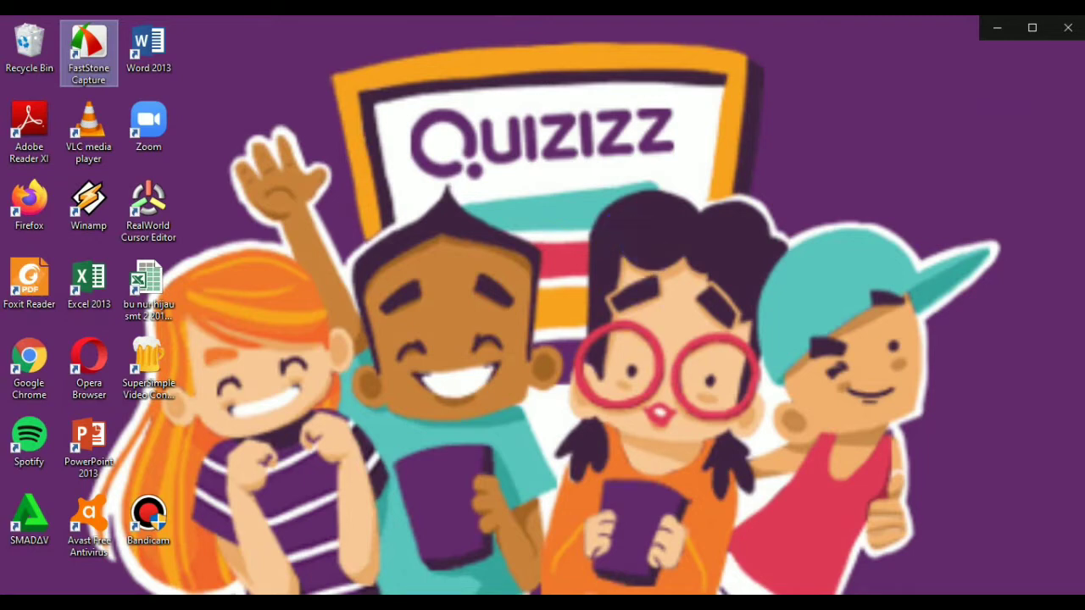
# Step: Switch to Google Chrome, search for quizizz and open the Quizizz website from the results
pyautogui.moveTo(605, 602)
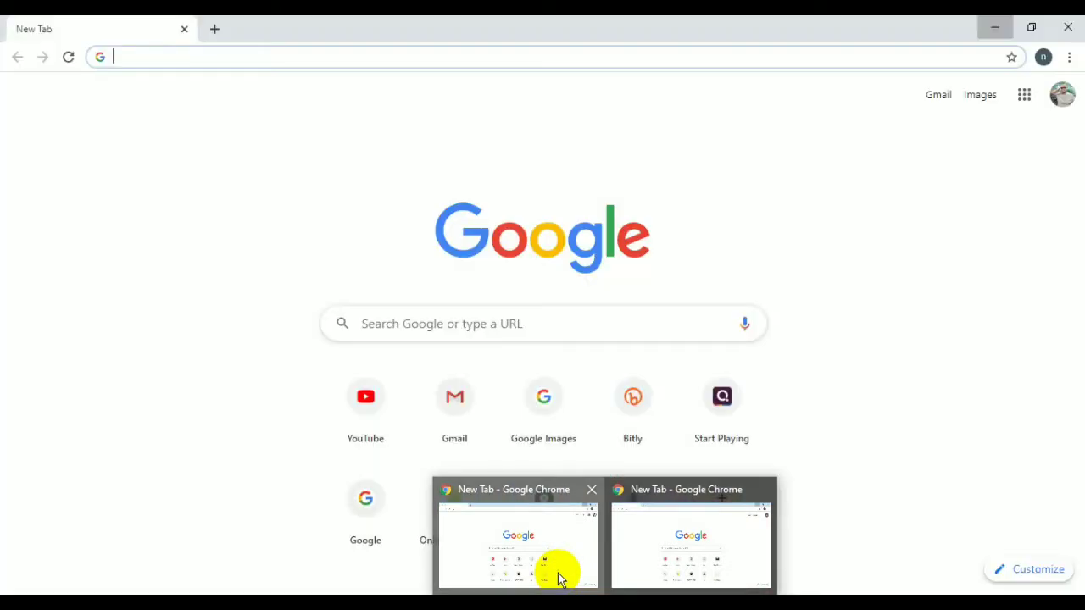
pyautogui.click(557, 575)
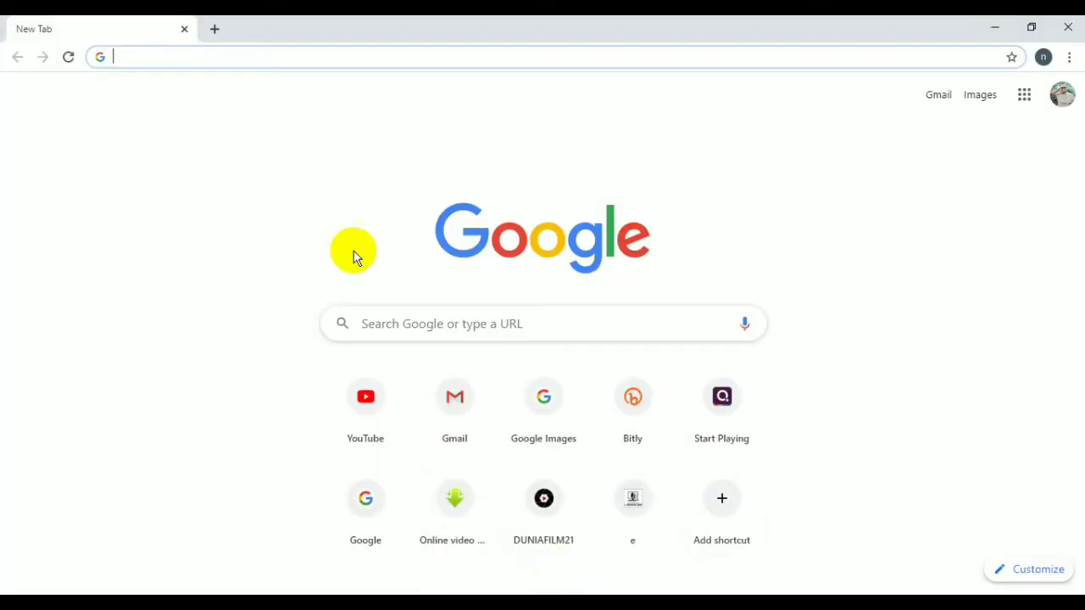
pyautogui.click(148, 64)
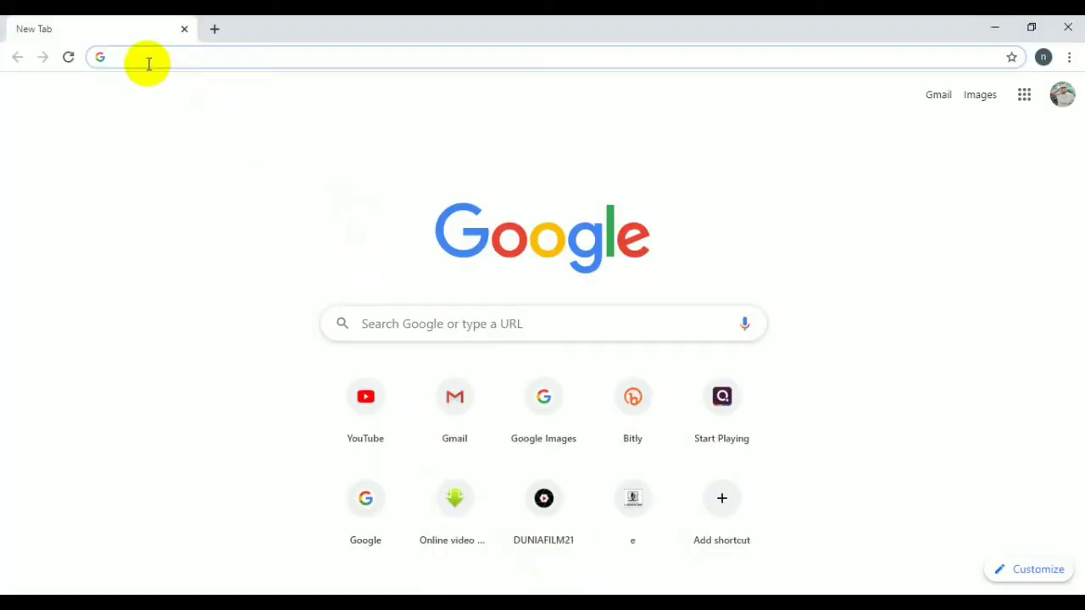
pyautogui.write('qu')
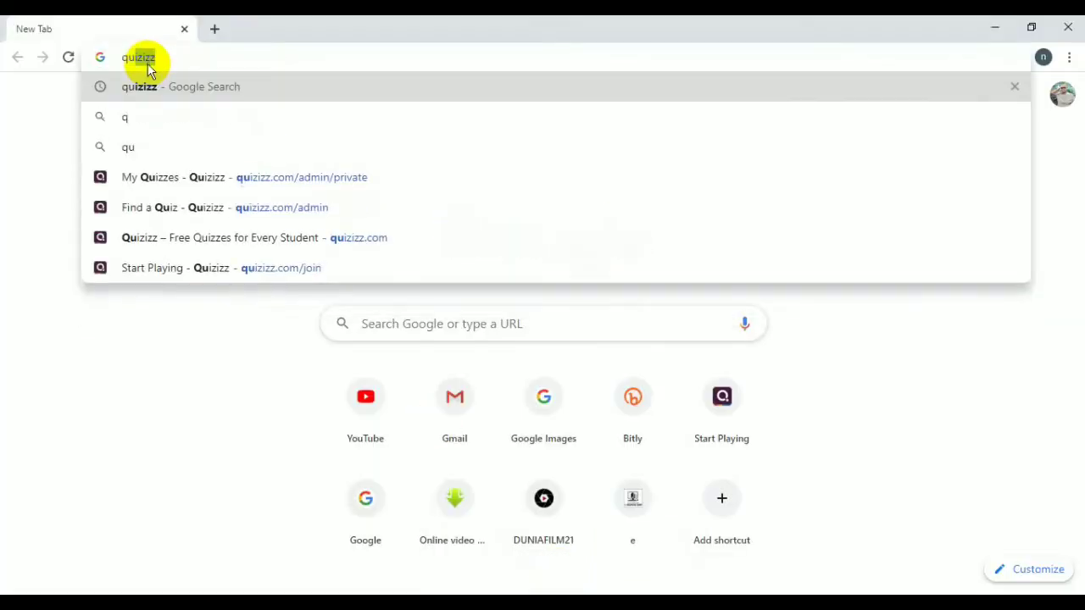
pyautogui.click(167, 92)
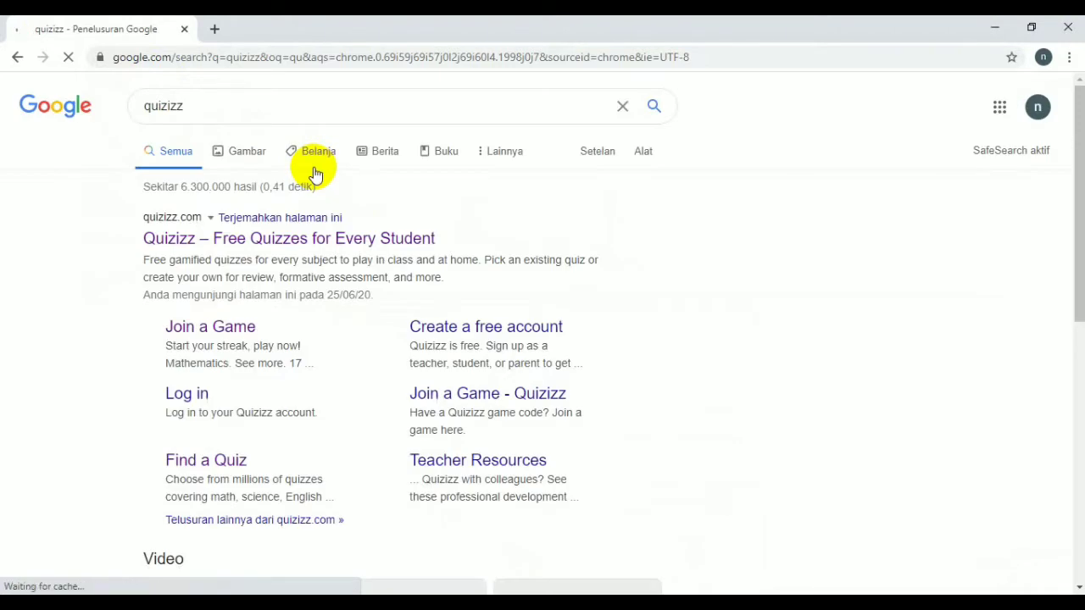
pyautogui.click(237, 249)
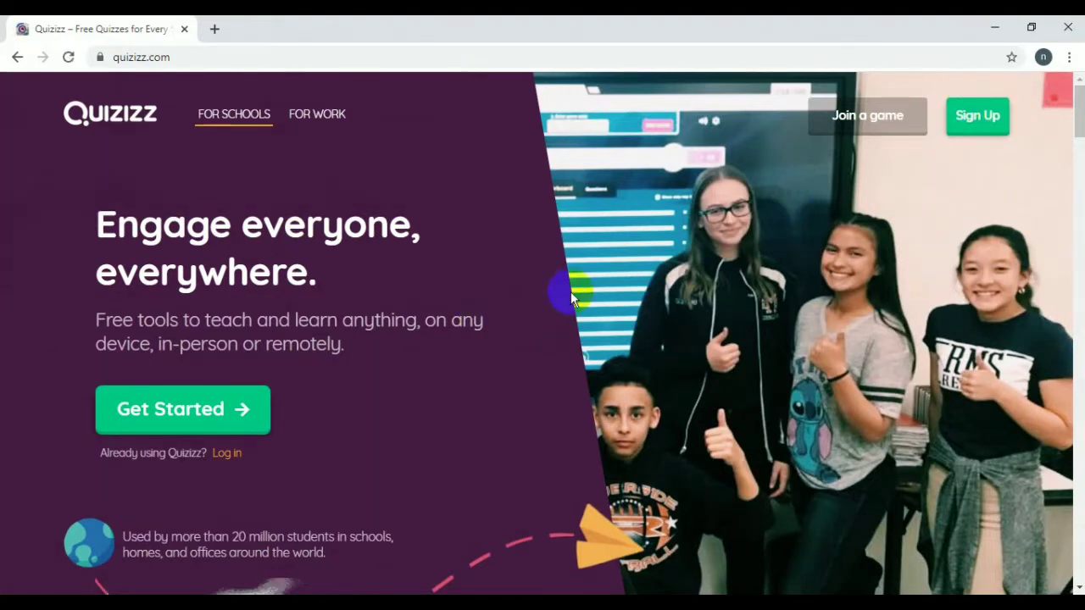
# Step: Open the Quizizz game-joining page and log in with the channel's Google account
pyautogui.click(856, 132)
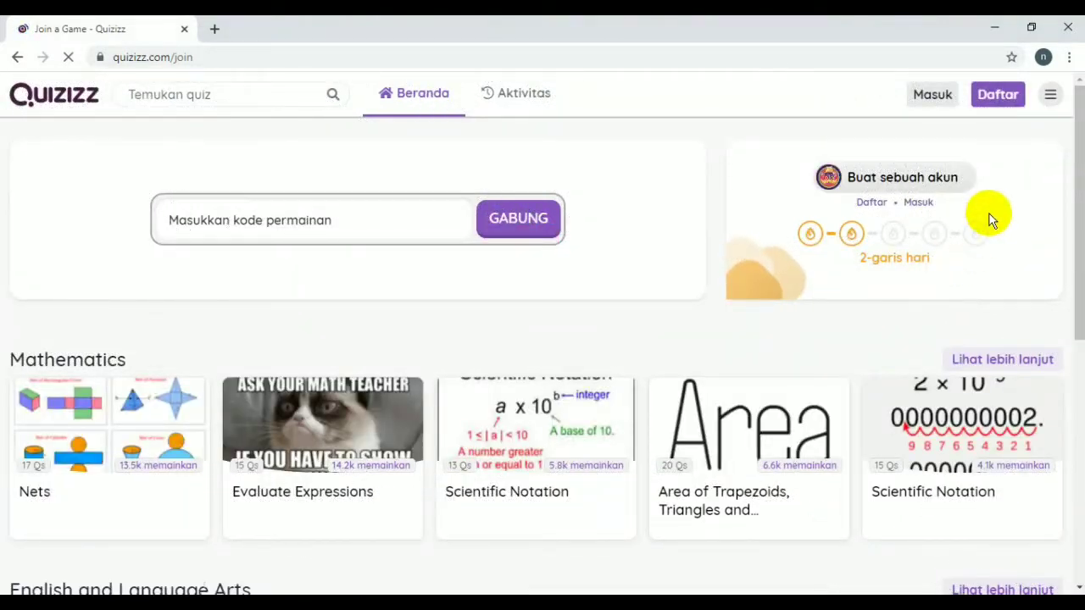
pyautogui.click(933, 101)
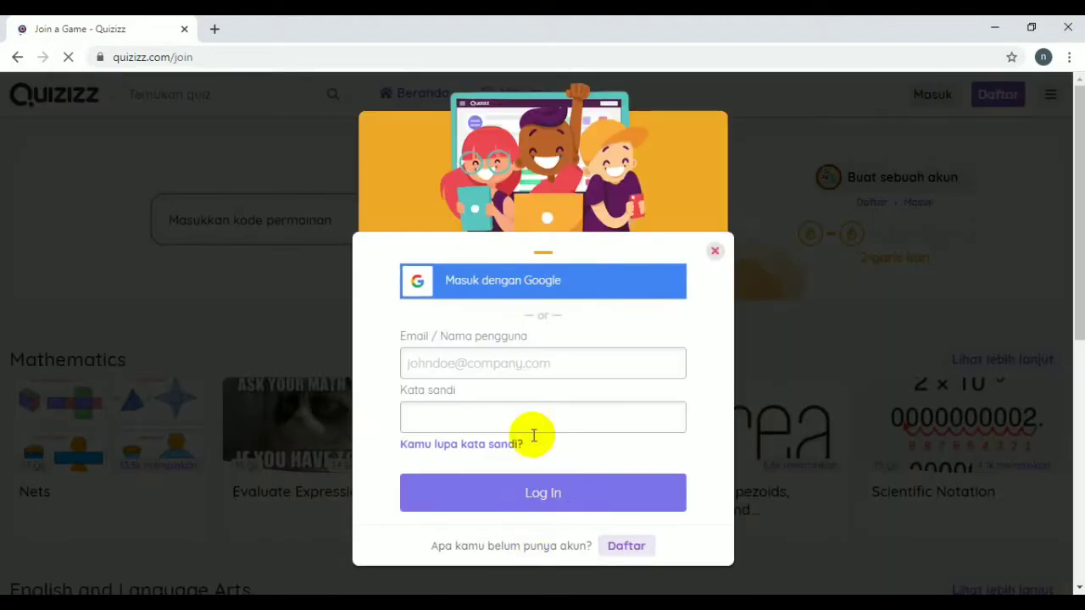
pyautogui.click(508, 288)
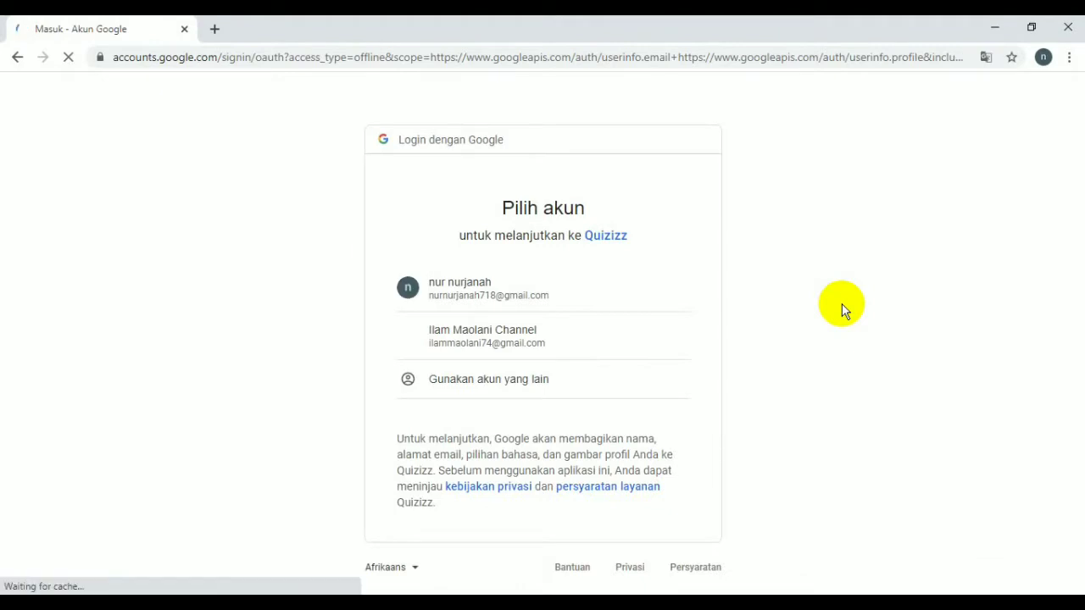
pyautogui.click(497, 346)
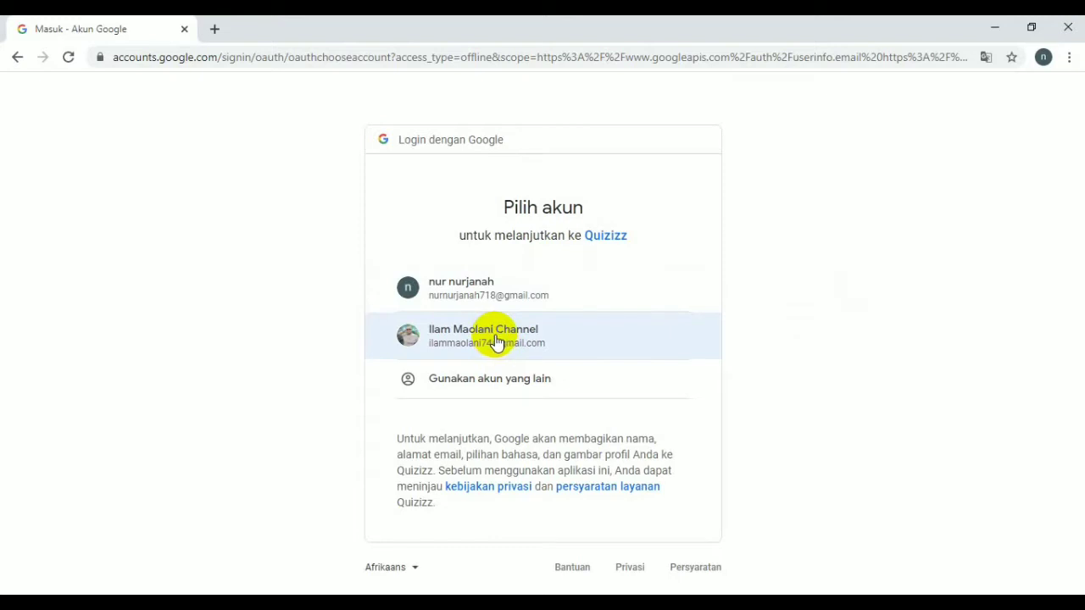
pyautogui.click(497, 343)
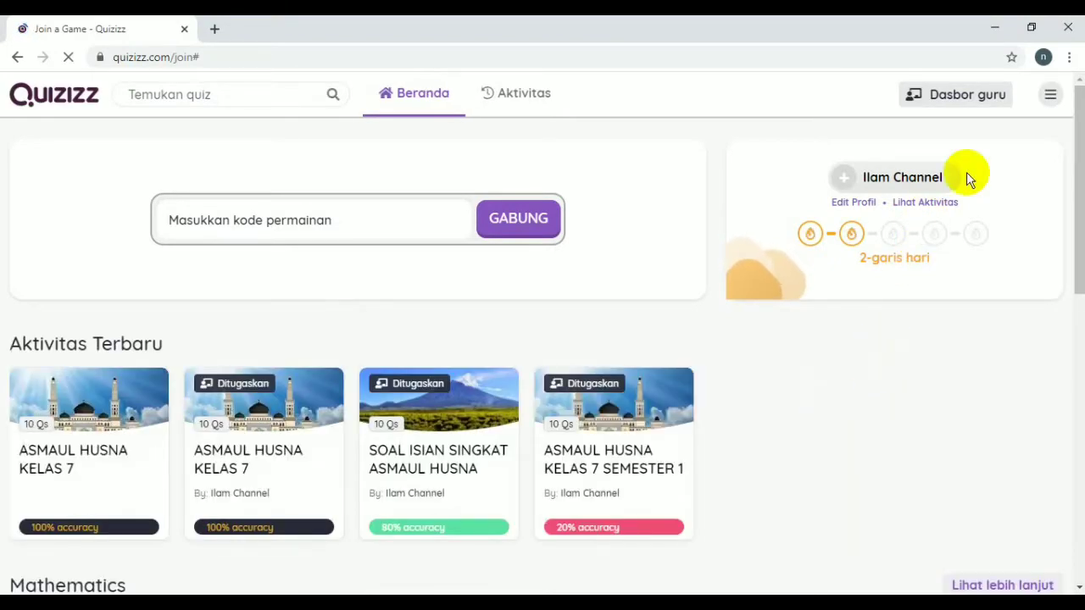
# Step: Open the teacher dashboard's settings and set the preferred language to Bahasa Indonesia
pyautogui.click(958, 102)
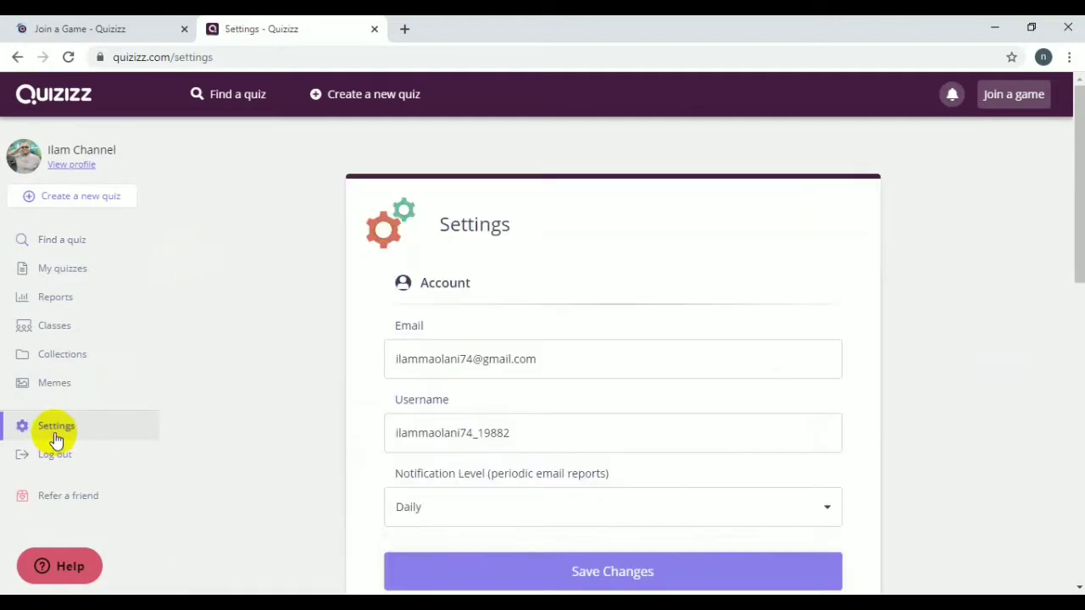
pyautogui.scroll(-2, 941, 385)
pyautogui.scroll(-2, 927, 392)
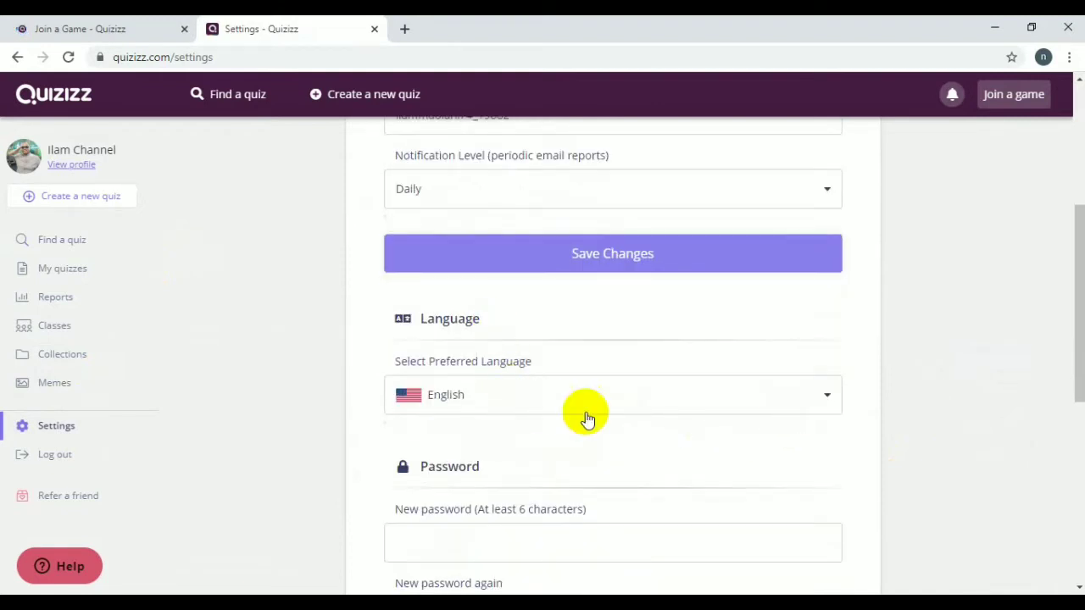
pyautogui.click(814, 403)
pyautogui.scroll(-4, 715, 429)
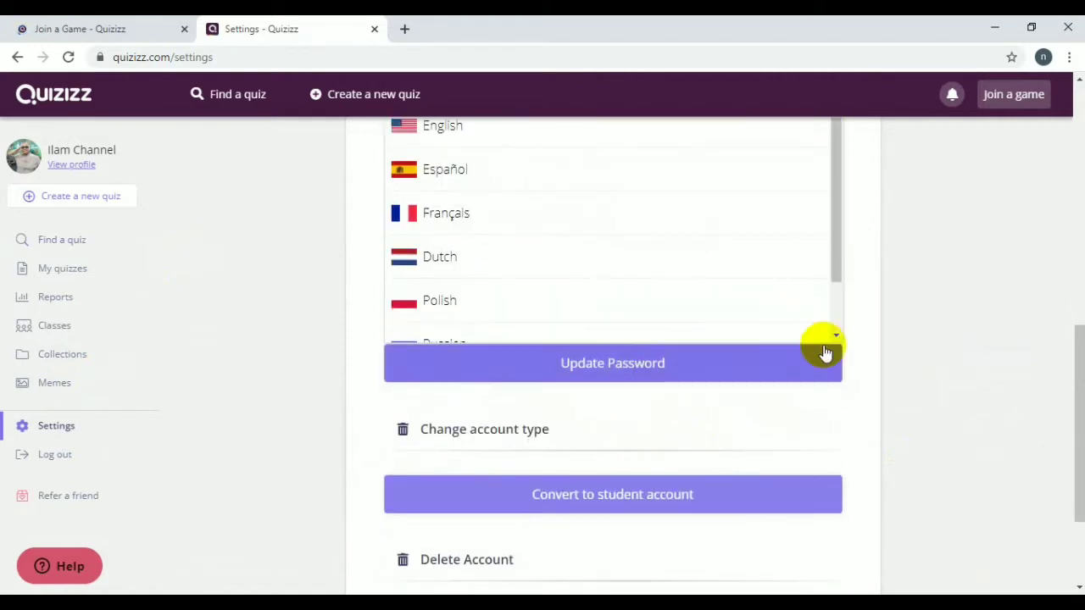
pyautogui.moveTo(831, 274); pyautogui.dragTo(836, 328)
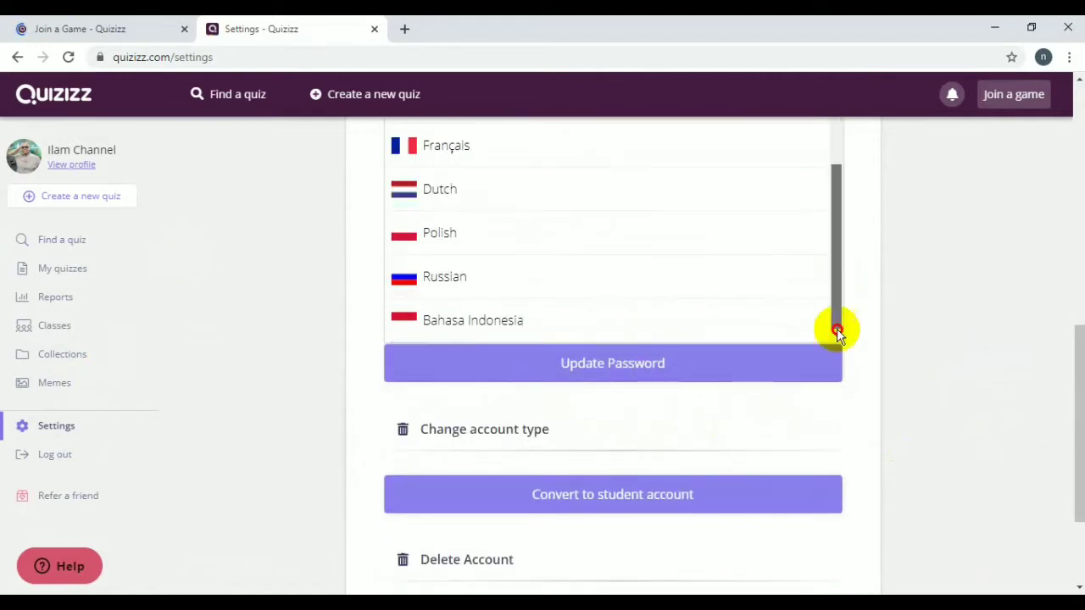
pyautogui.click(496, 336)
pyautogui.scroll(3, 1013, 379)
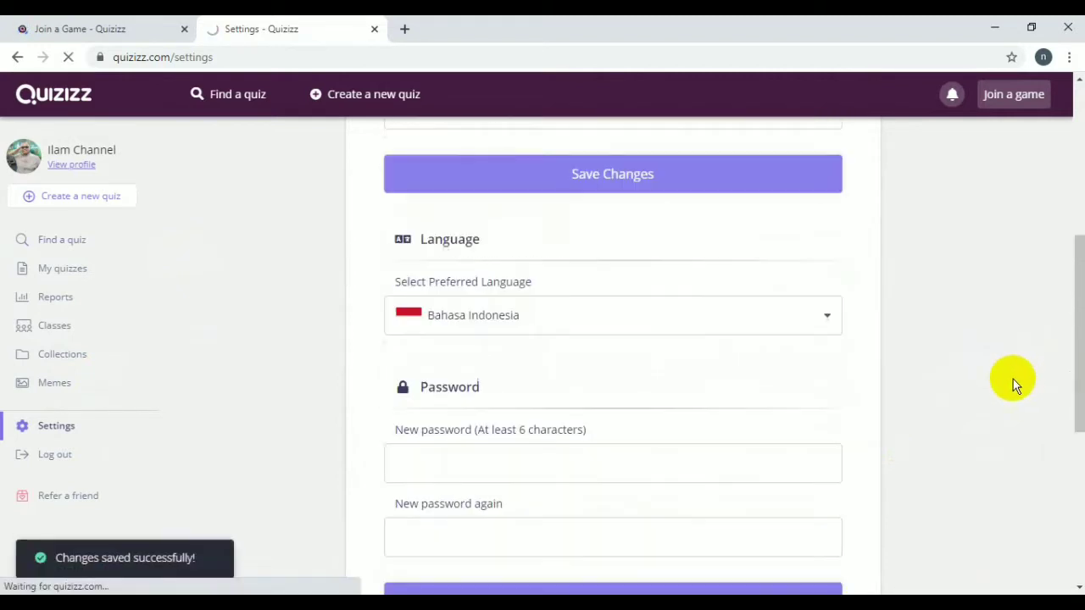
pyautogui.scroll(1, 1013, 378)
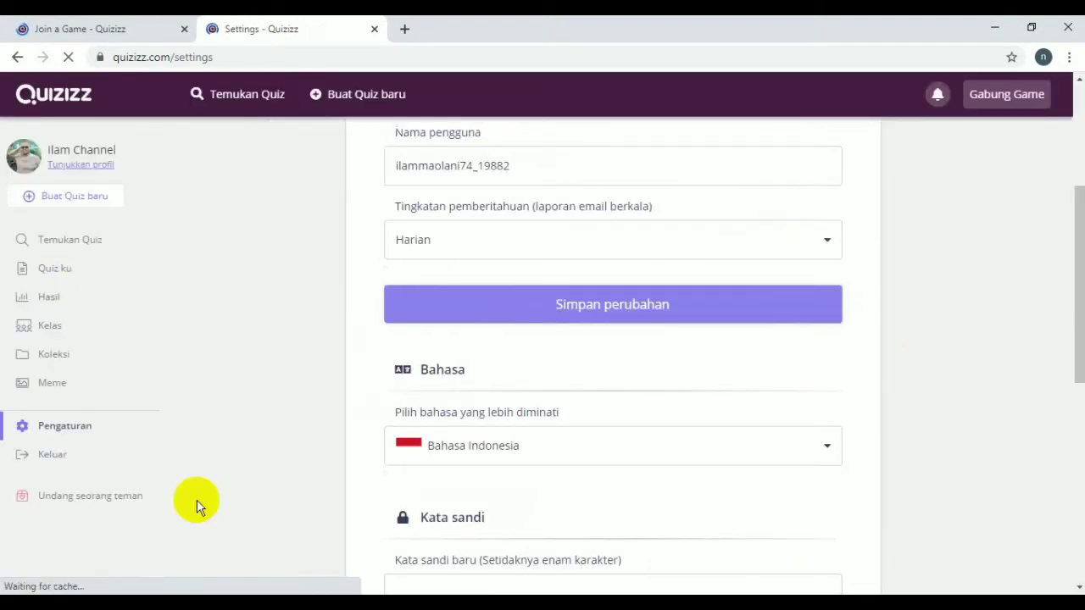
pyautogui.scroll(3, 211, 308)
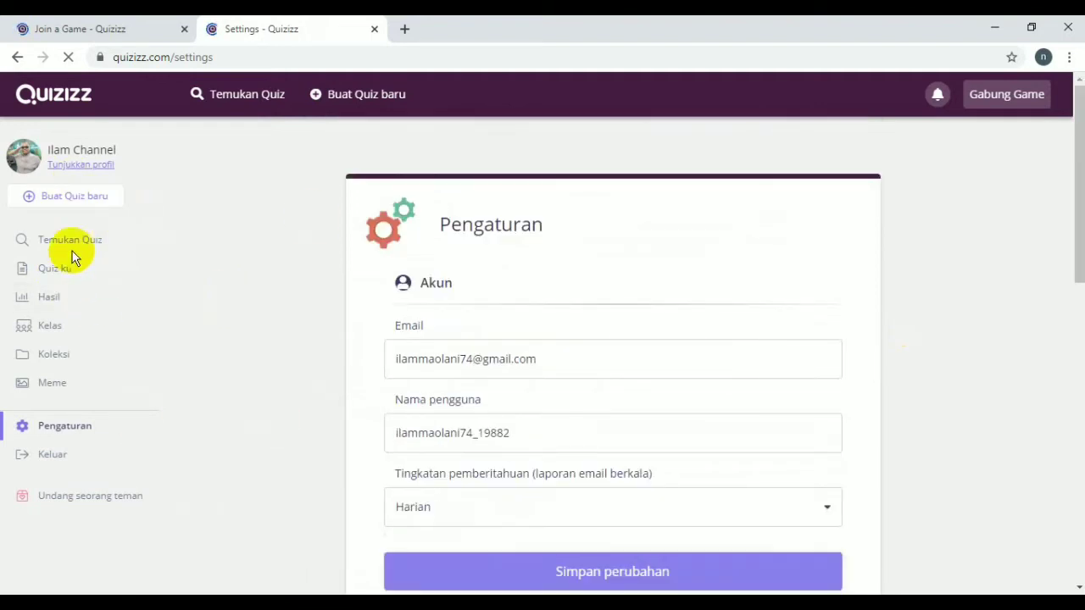
# Step: Create a new quiz in Quiz ku named ASMAUL HUSNA KELAS 7 with the subject Pelajaran Agama
pyautogui.click(51, 273)
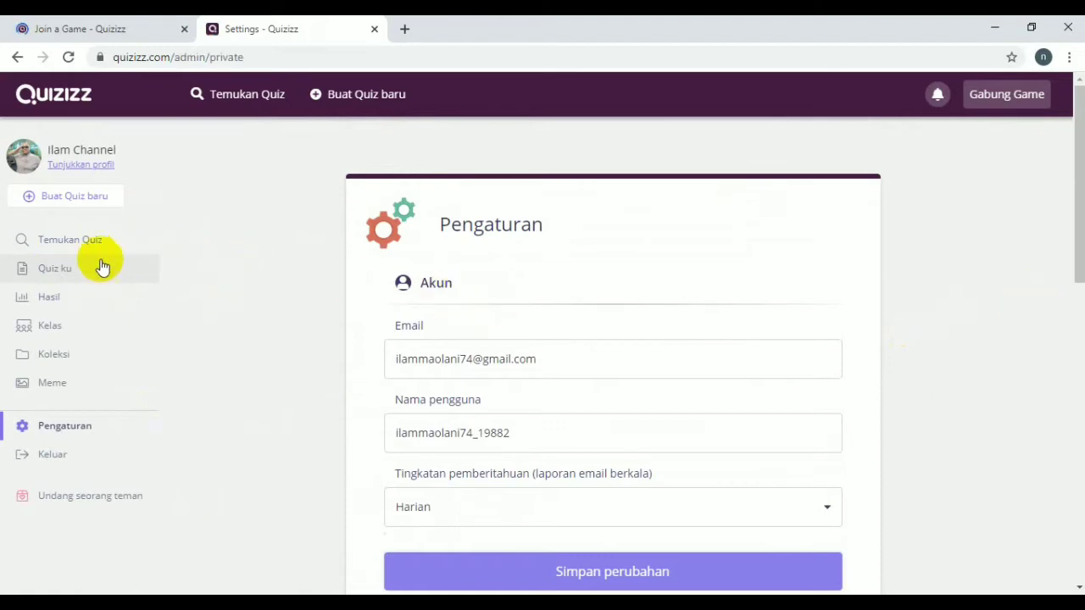
pyautogui.click(76, 270)
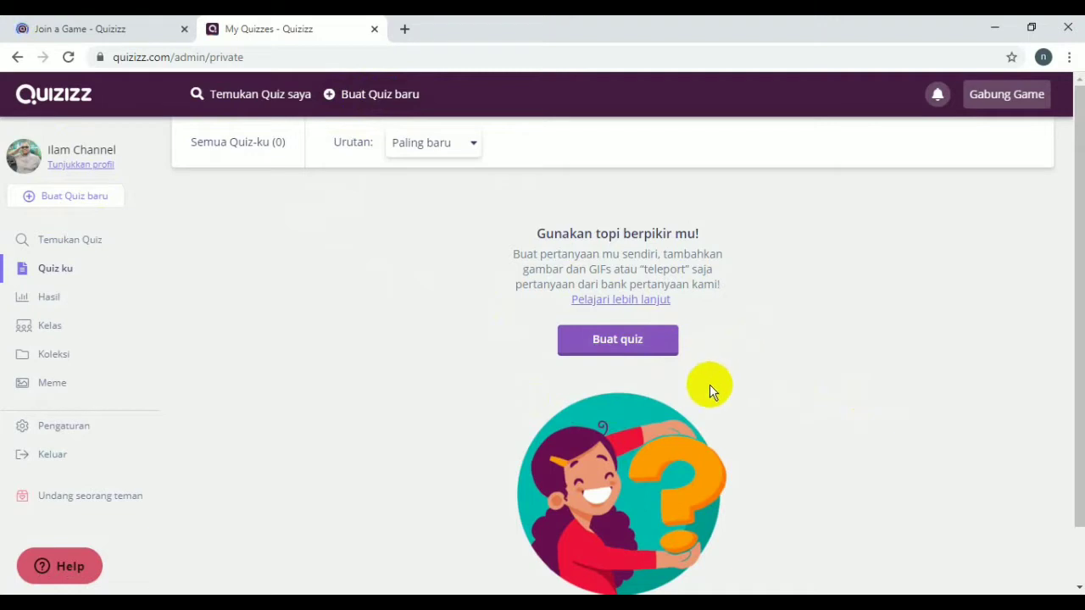
pyautogui.click(617, 347)
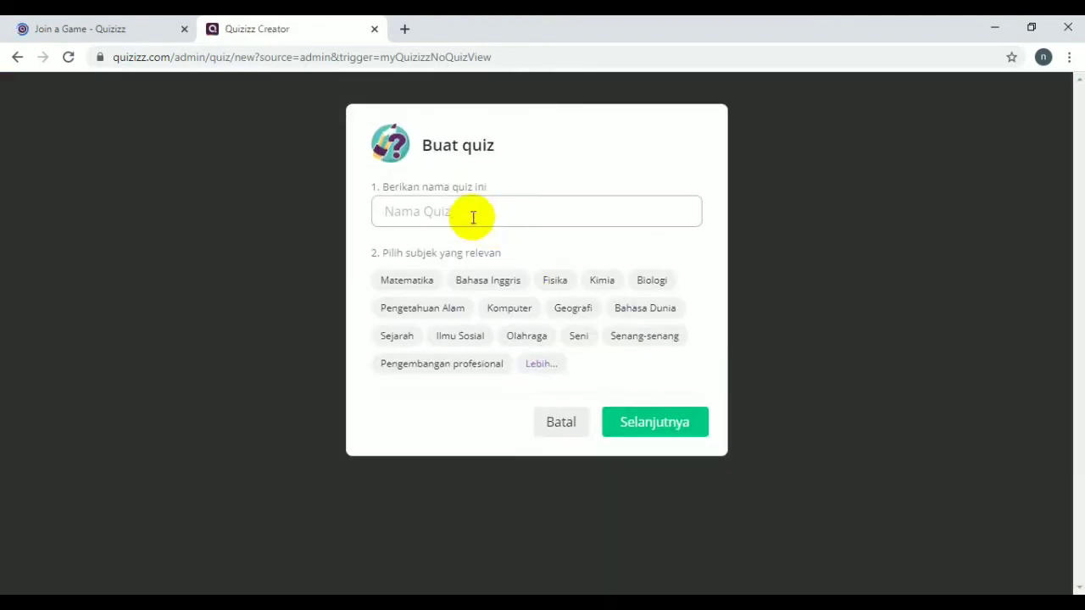
pyautogui.click(451, 218)
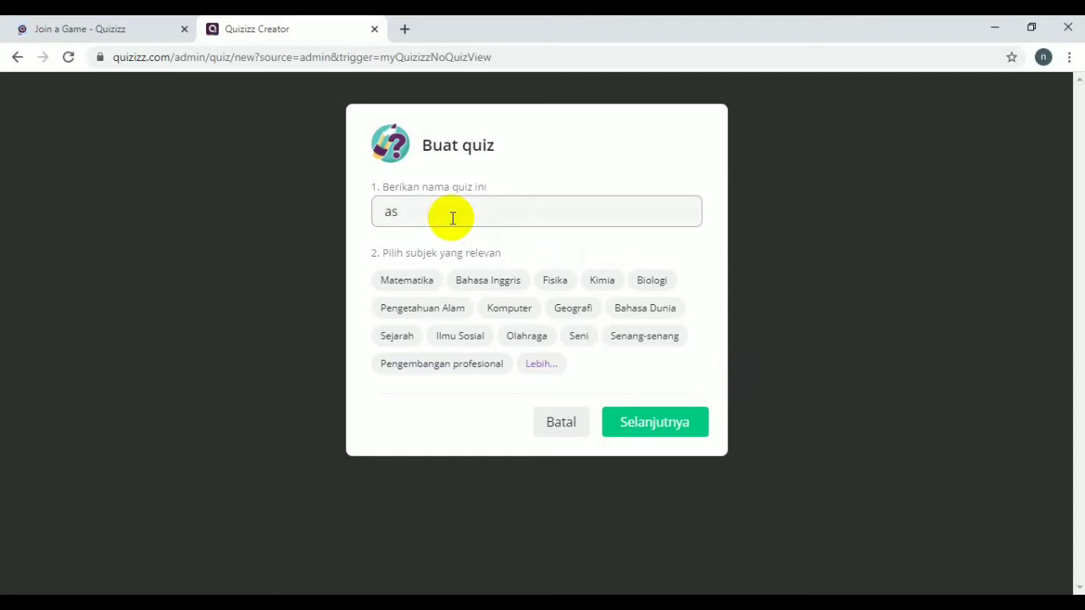
pyautogui.write('ASMAUL HUSNA KELAS 7')
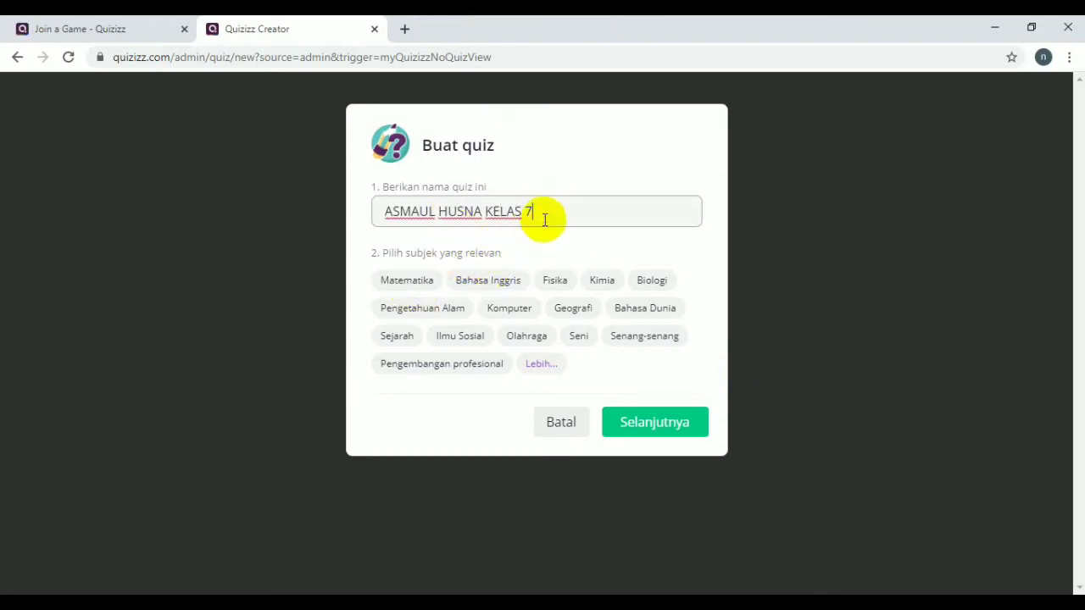
pyautogui.click(545, 365)
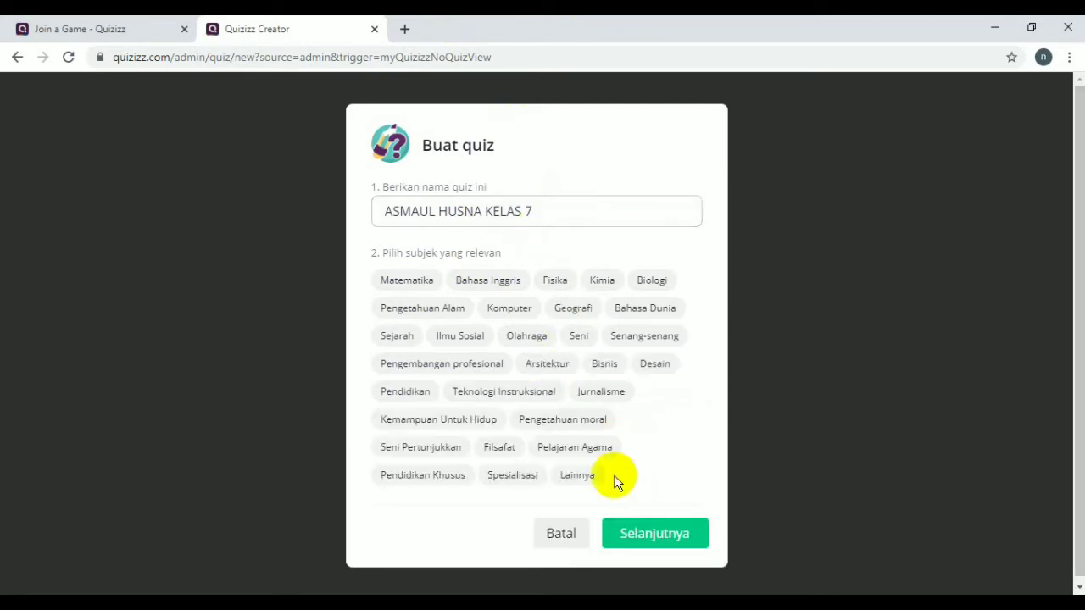
pyautogui.click(589, 454)
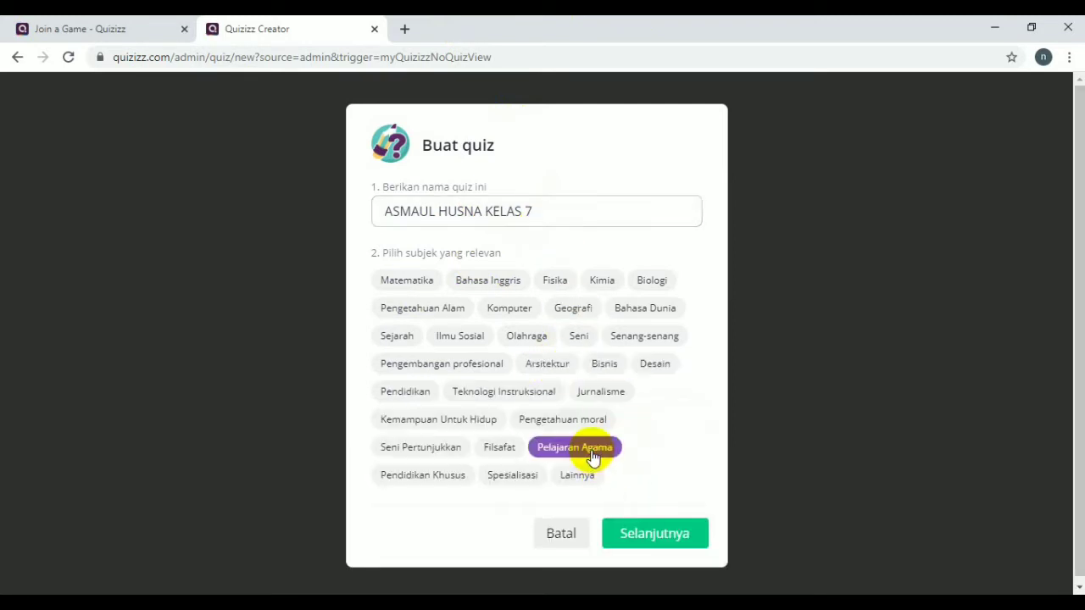
pyautogui.click(667, 542)
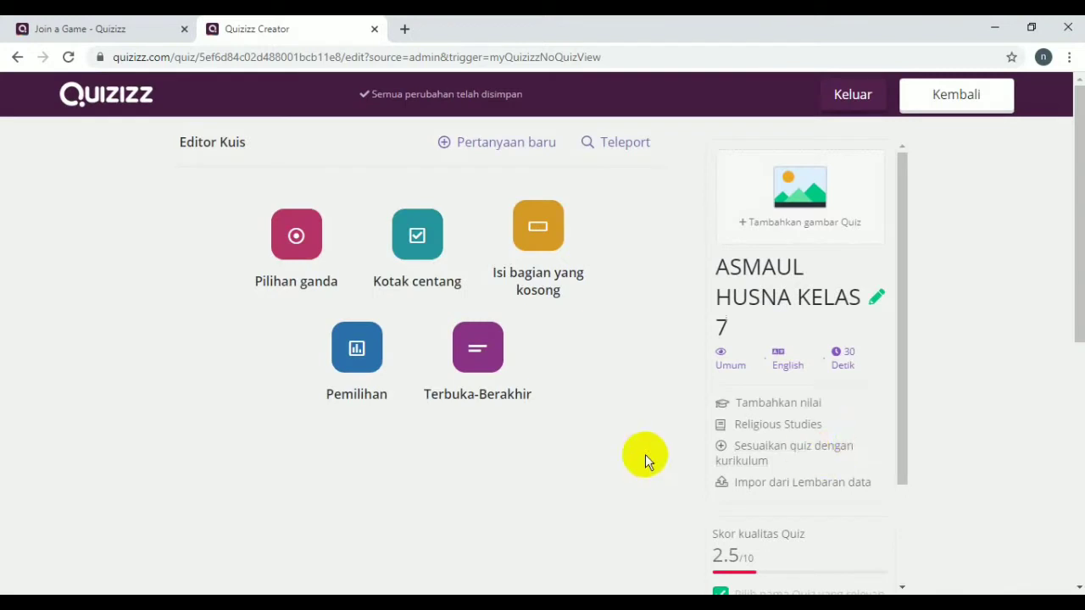
# Step: Upload the image masjid 2 from the warna warna folder as the quiz's title picture
pyautogui.click(805, 206)
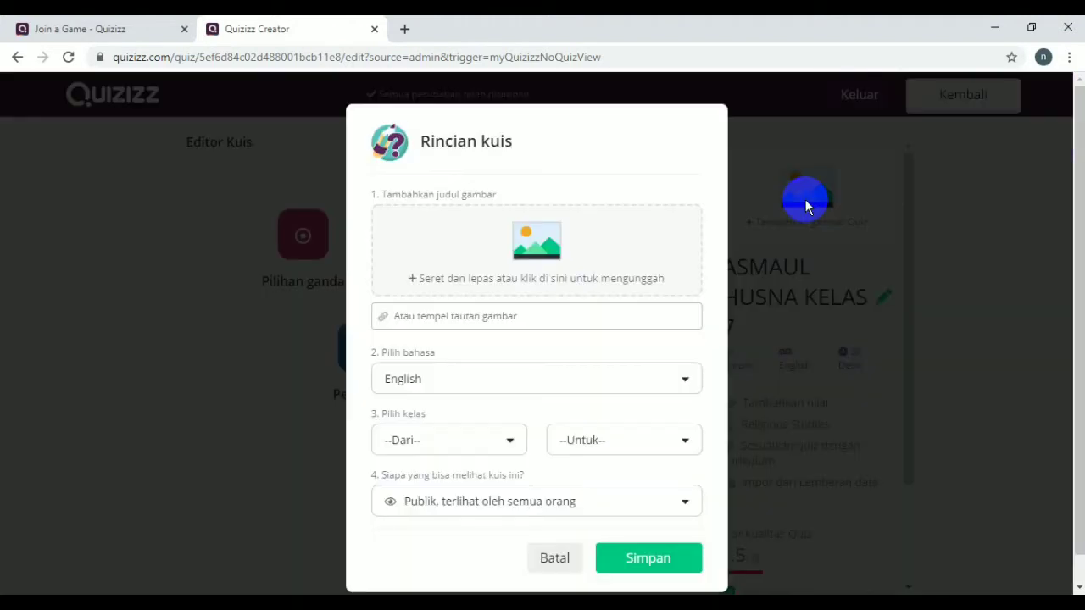
pyautogui.click(498, 284)
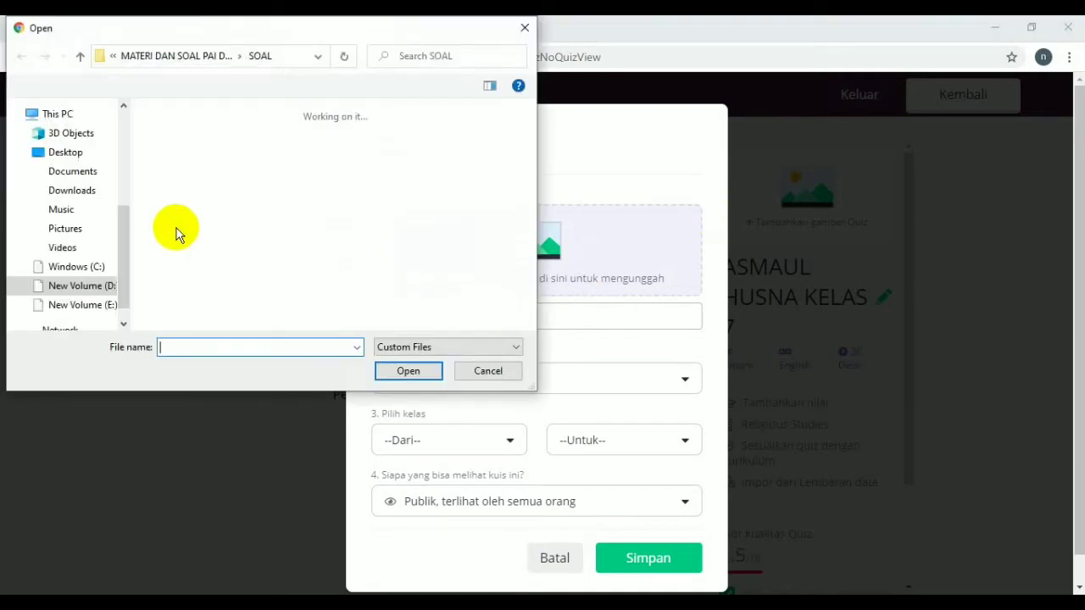
pyautogui.click(517, 305)
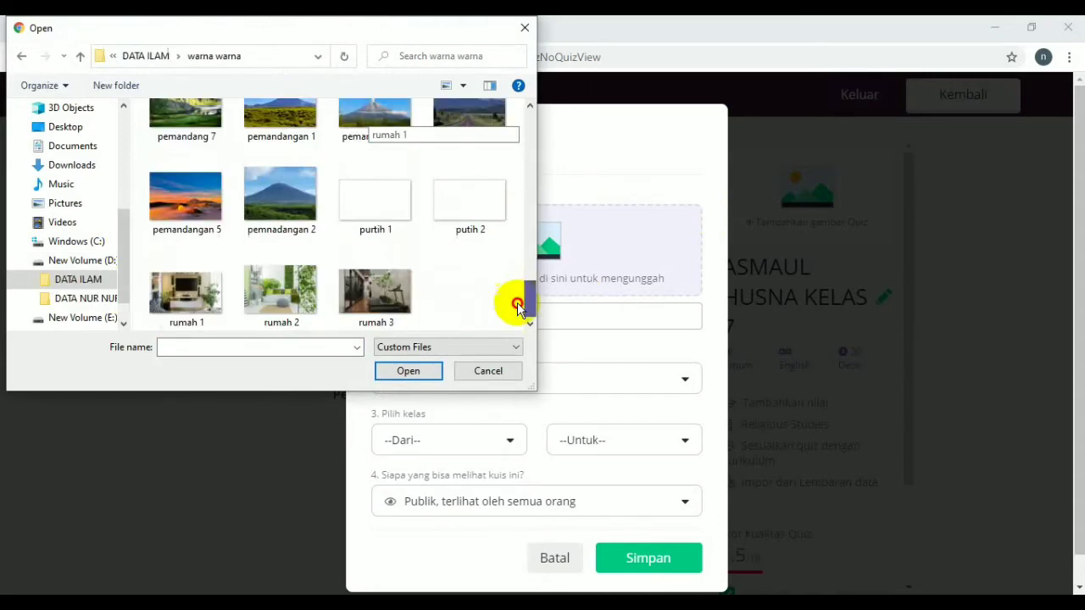
pyautogui.moveTo(517, 301); pyautogui.dragTo(509, 217)
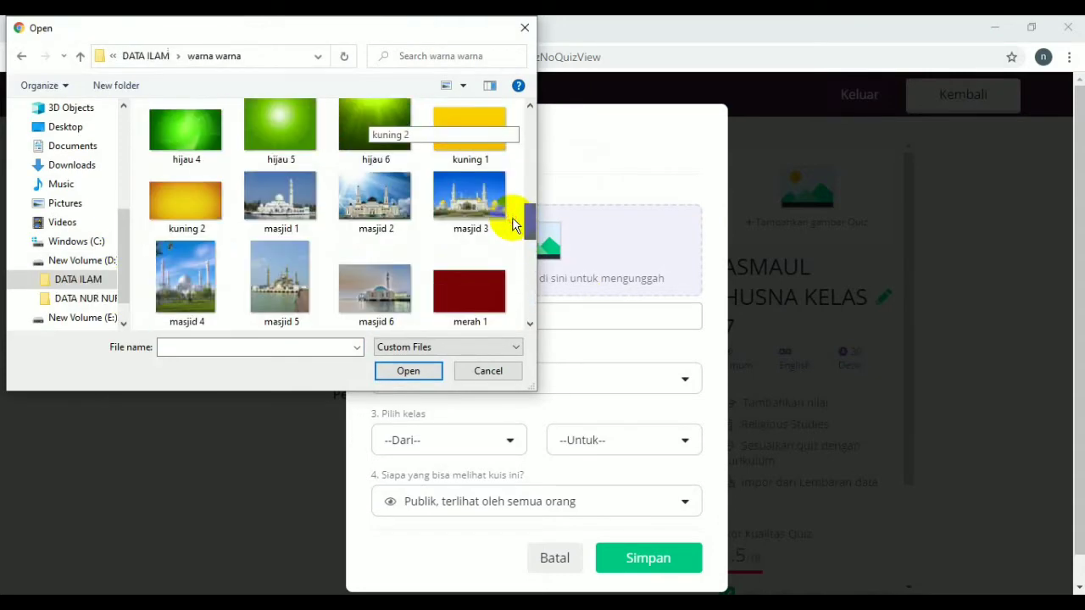
pyautogui.click(382, 207)
pyautogui.click(413, 374)
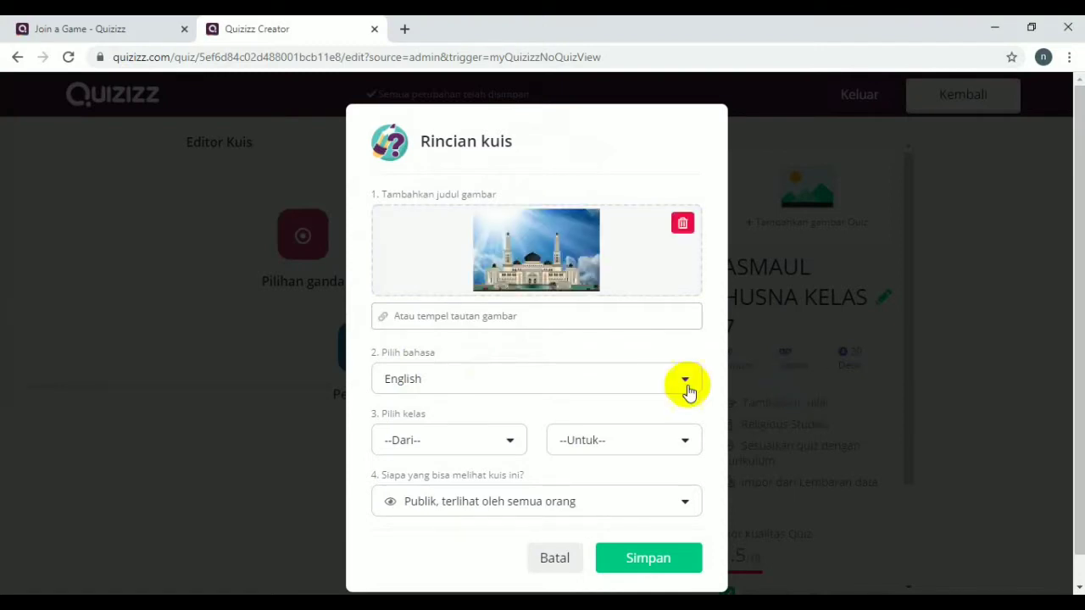
# Step: Set the quiz language to Indonesian in the quiz details
pyautogui.click(512, 386)
pyautogui.scroll(-2, 678, 424)
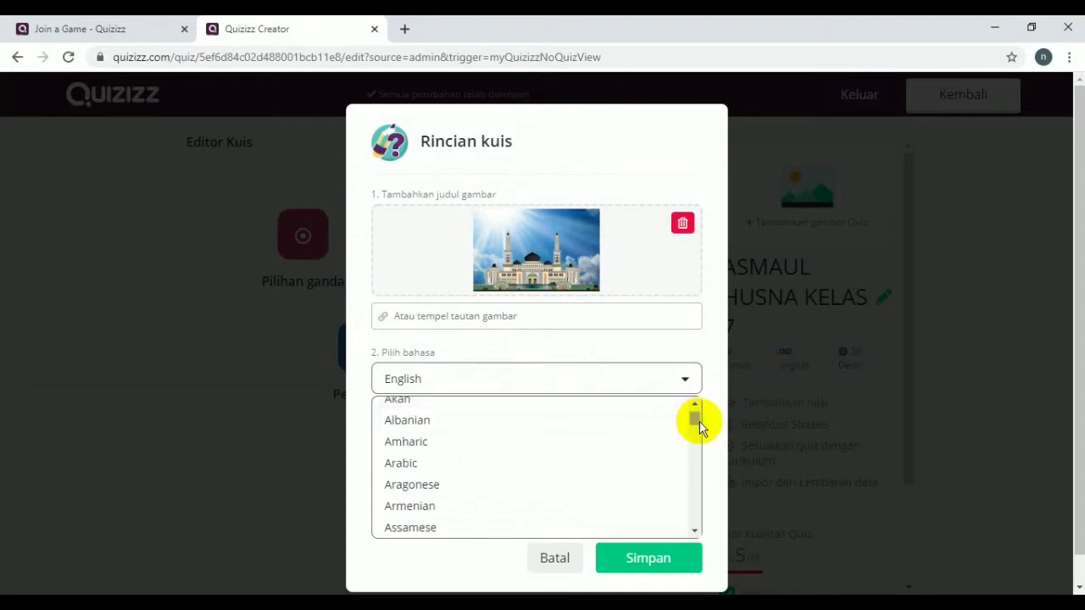
pyautogui.moveTo(697, 422); pyautogui.dragTo(706, 463)
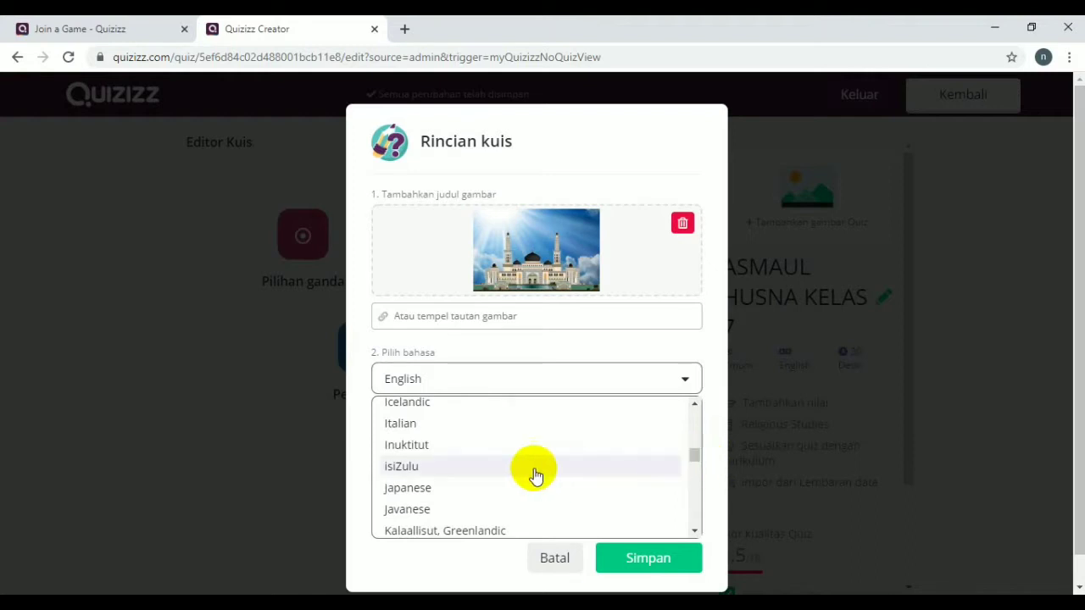
pyautogui.scroll(4, 531, 475)
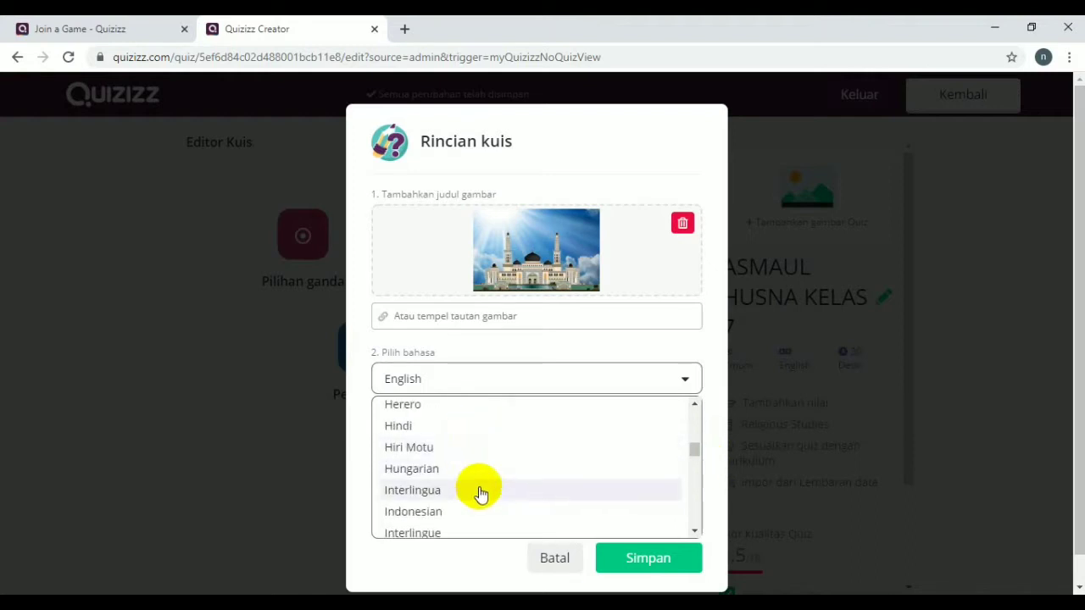
pyautogui.scroll(-2, 480, 494)
pyautogui.click(441, 434)
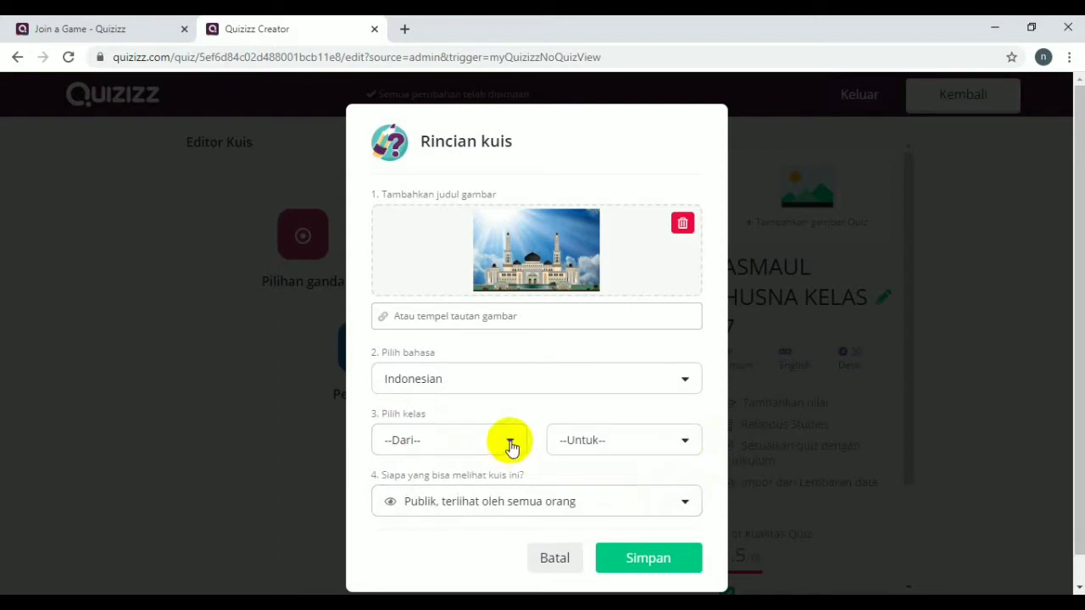
# Step: Set the quiz's class range from 7th to 7th and save the quiz details
pyautogui.click(511, 446)
pyautogui.moveTo(537, 507); pyautogui.dragTo(538, 538)
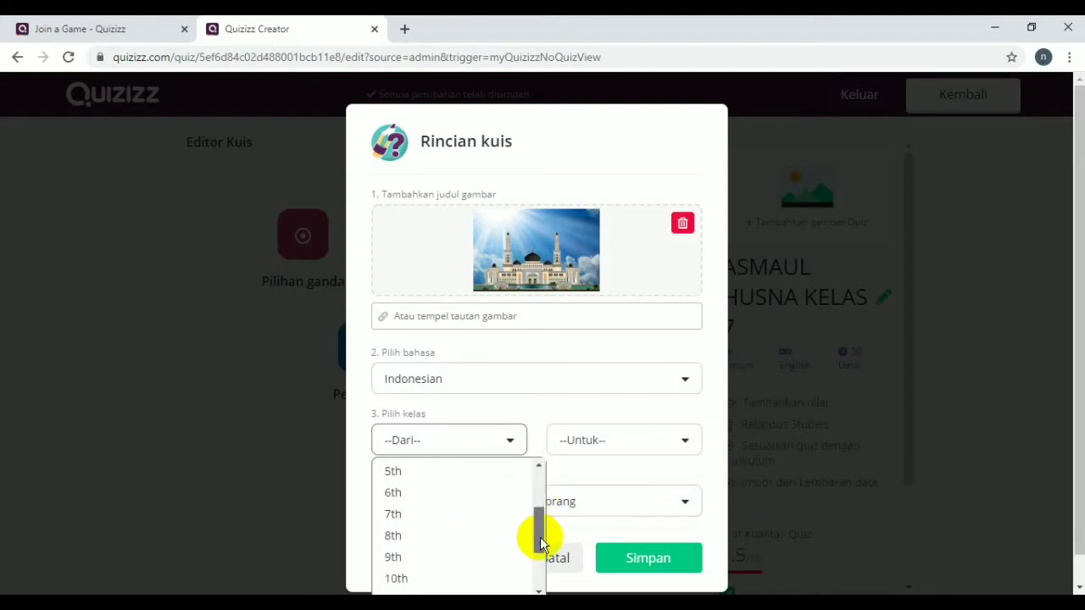
pyautogui.click(394, 514)
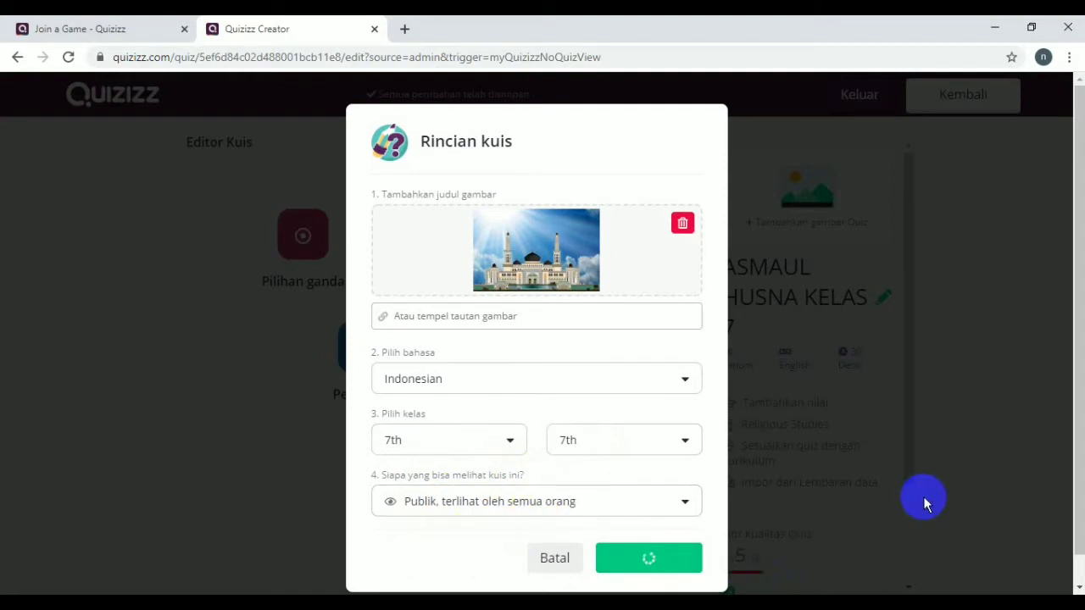
pyautogui.click(978, 437)
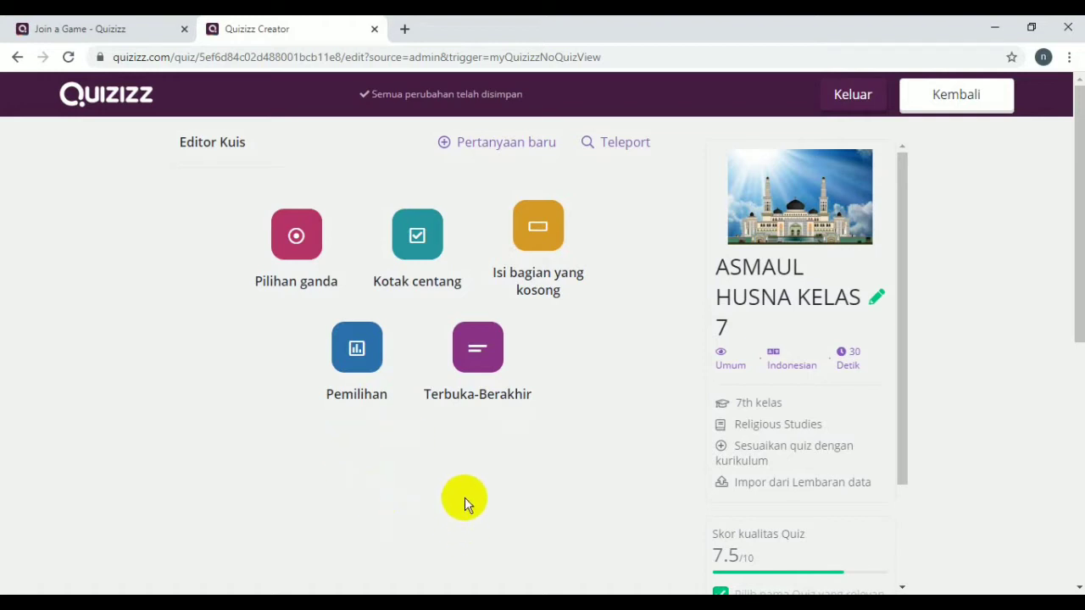
# Step: Start a new multiple-choice (Pilihan ganda) question and go through its question and answer fields, ending in the question field
pyautogui.click(295, 244)
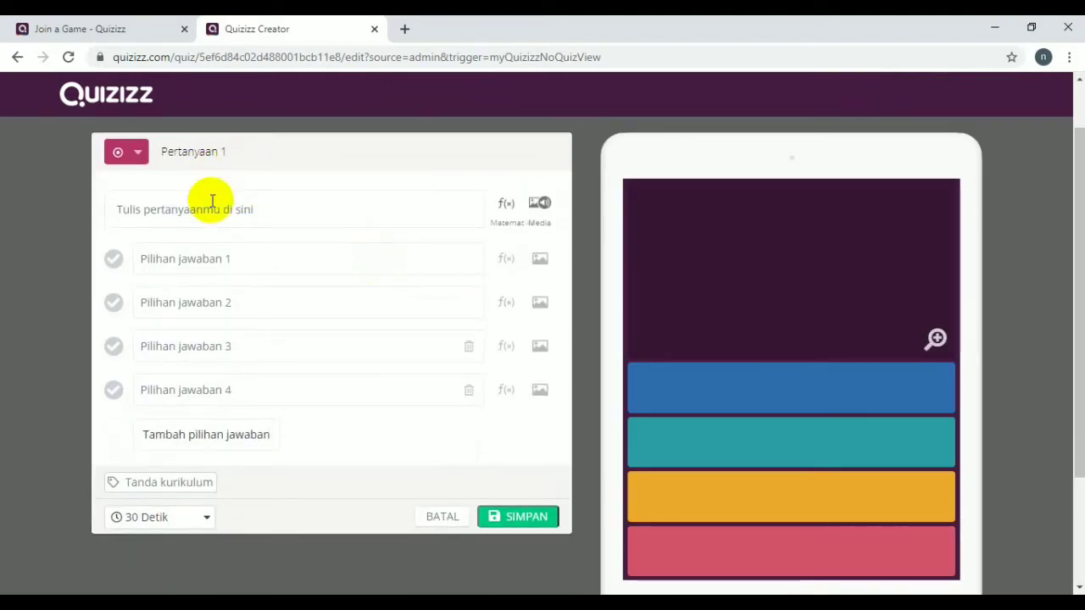
pyautogui.click(161, 209)
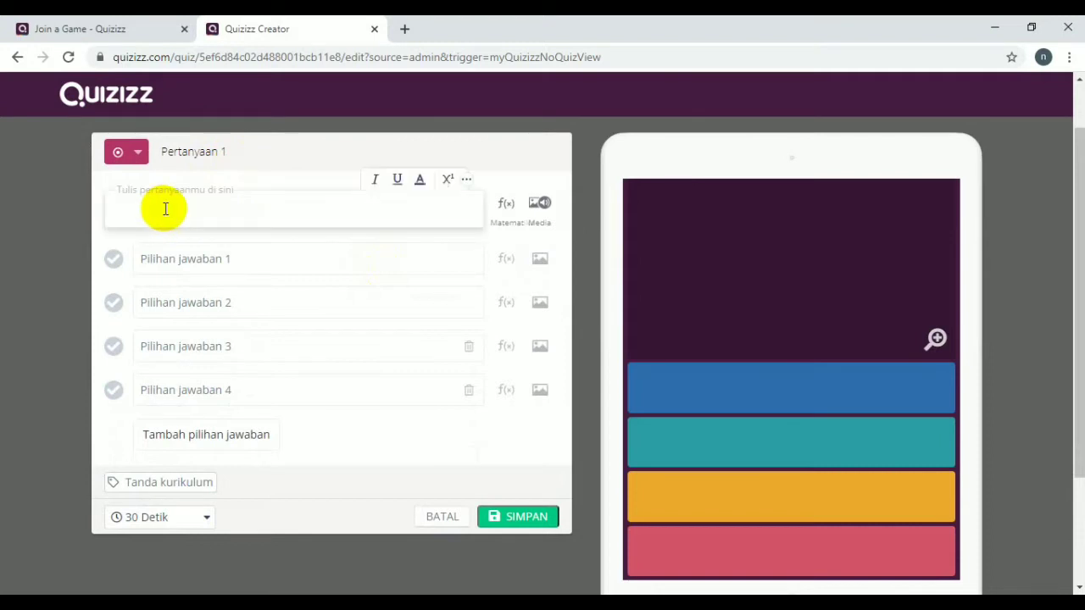
pyautogui.click(167, 262)
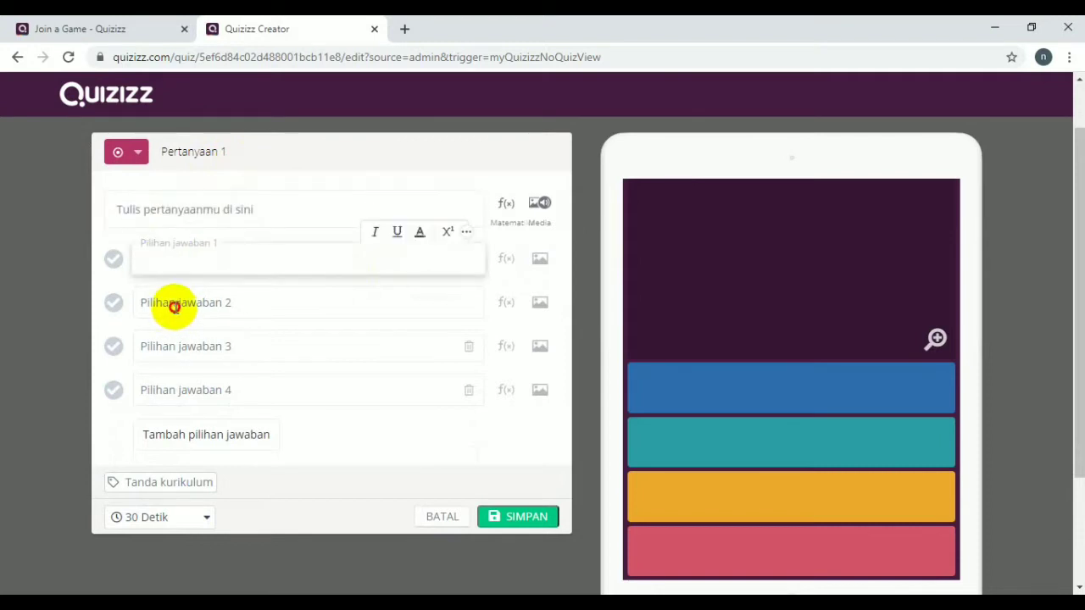
pyautogui.click(174, 304)
pyautogui.click(174, 350)
pyautogui.click(142, 215)
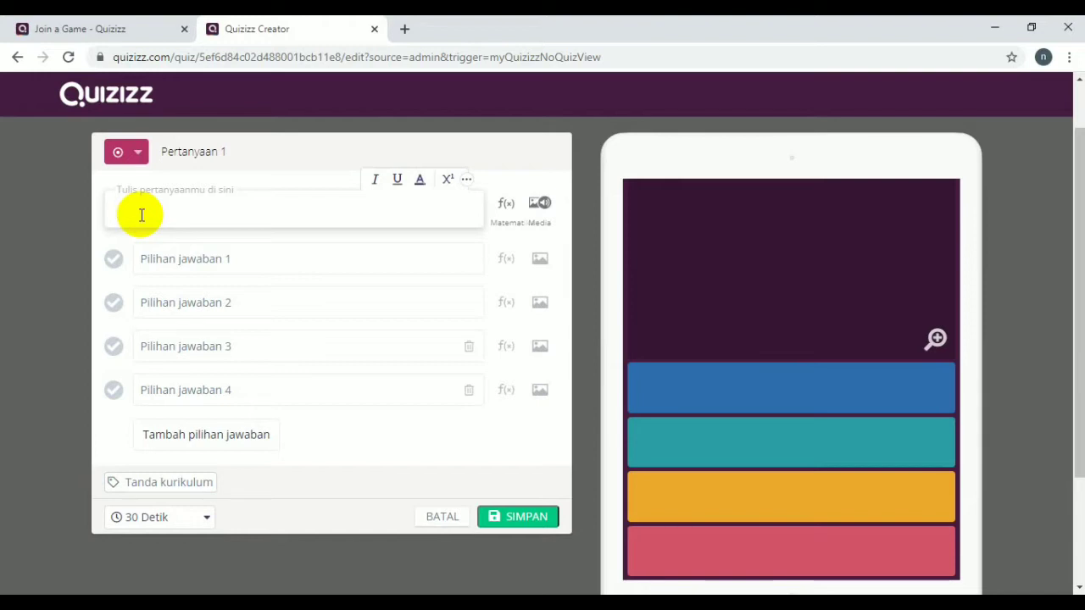
# Step: Copy "Asmaul husna artinya…" from the Word document 2-SOAL ASMAUL HUSNA into the question field of question 1 in Quizizz
pyautogui.hotkey('alt', 'Tab')
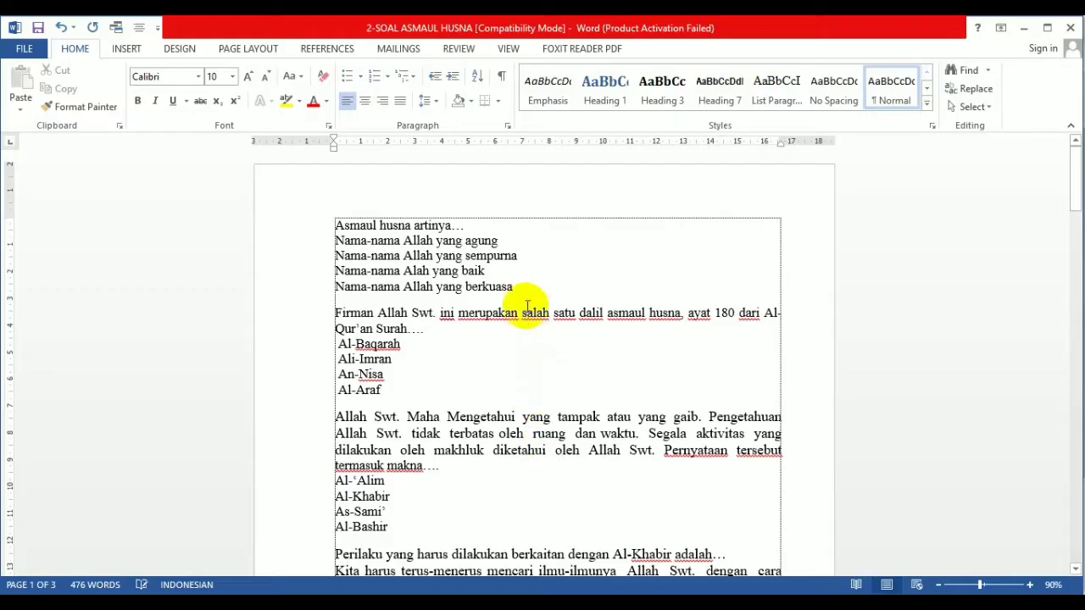
pyautogui.click(317, 225)
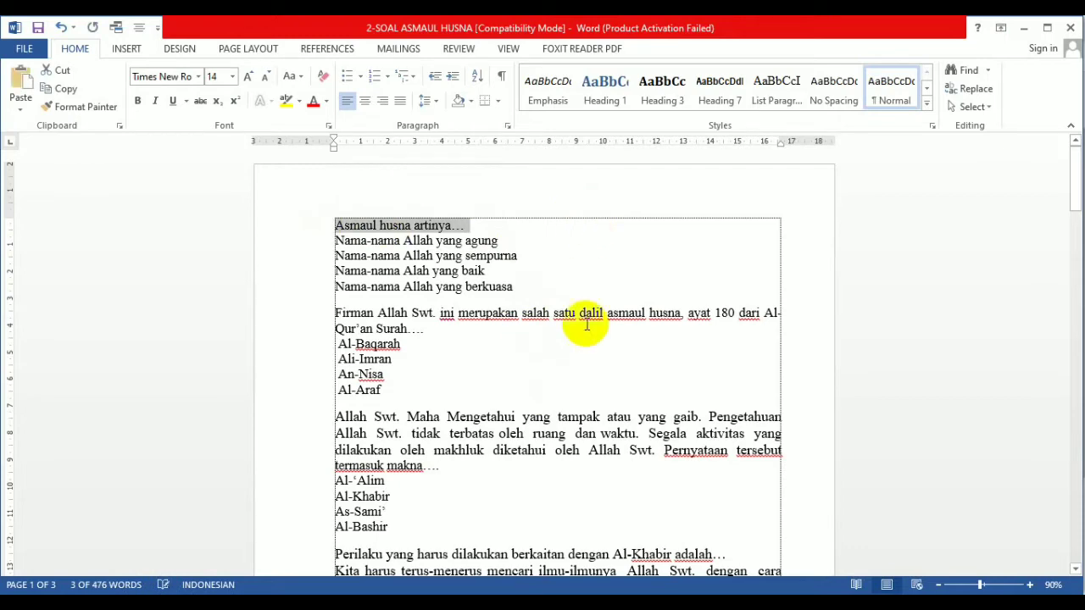
pyautogui.moveTo(605, 603)
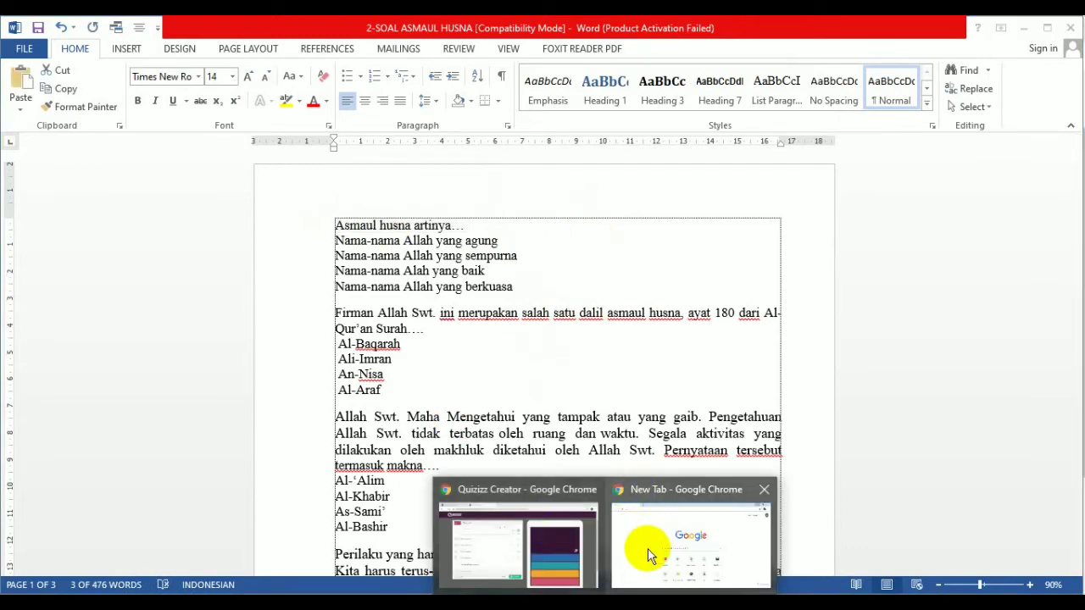
pyautogui.click(516, 545)
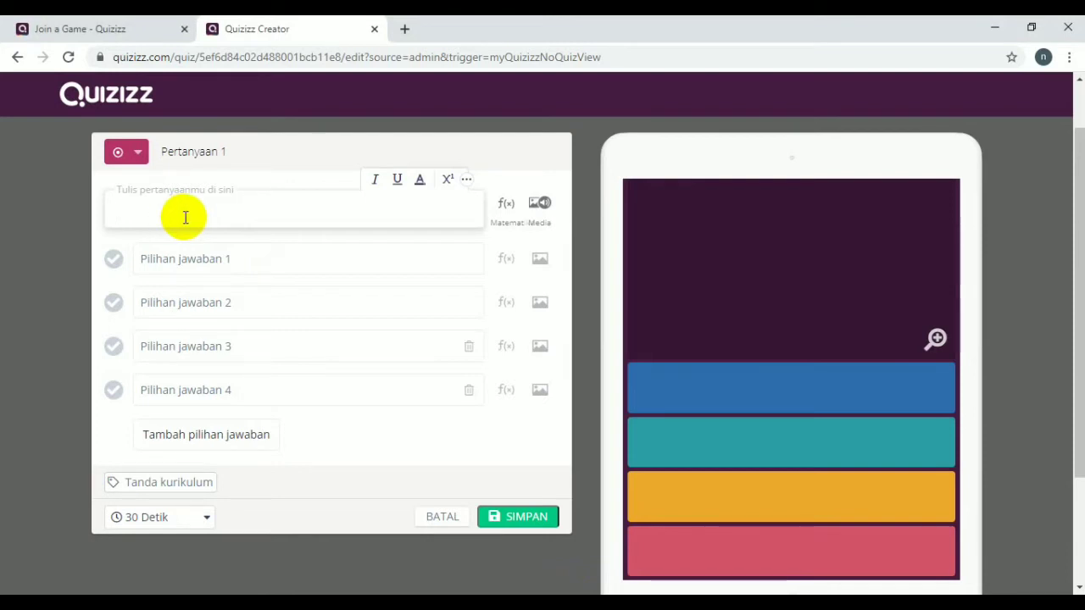
pyautogui.write('Asmaul husna artinya...')
# Step: Copy "Nama-nama Allah yang agung" from the Word document into answer option 1 of question 1 in Quizizz
pyautogui.moveTo(607, 604)
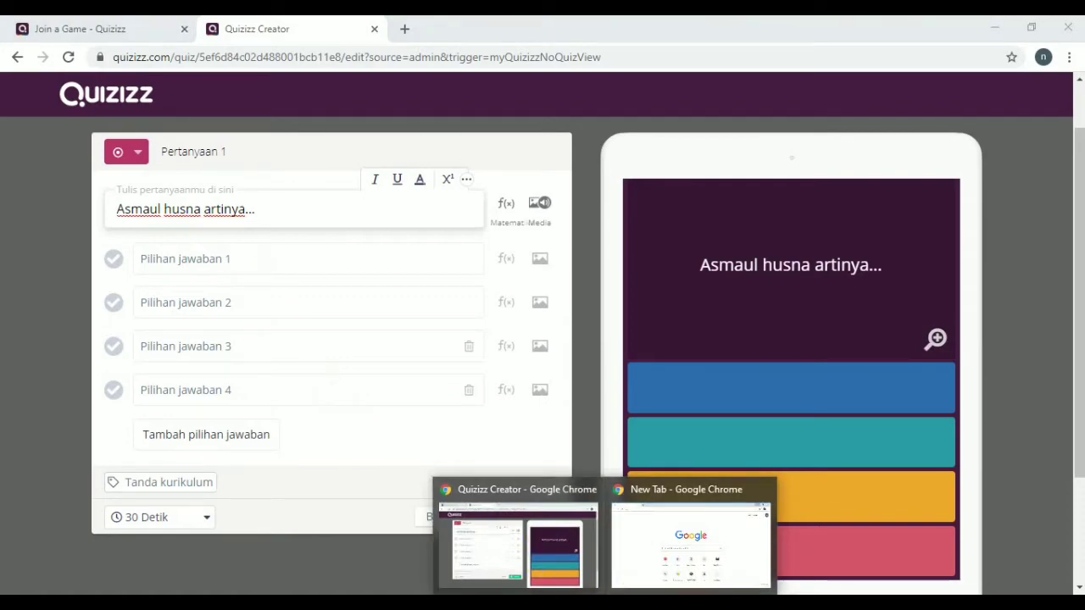
pyautogui.hotkey('alt', 'Tab')
pyautogui.click(497, 242)
pyautogui.moveTo(498, 242); pyautogui.dragTo(339, 241)
pyautogui.hotkey('ctrl', 'c')
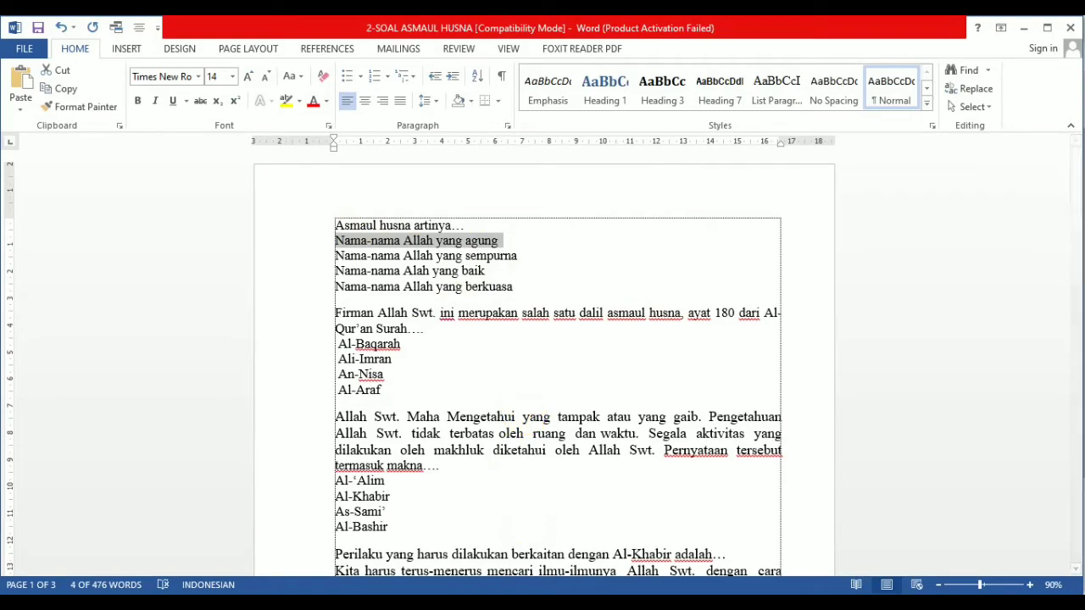
pyautogui.moveTo(606, 604)
pyautogui.click(559, 563)
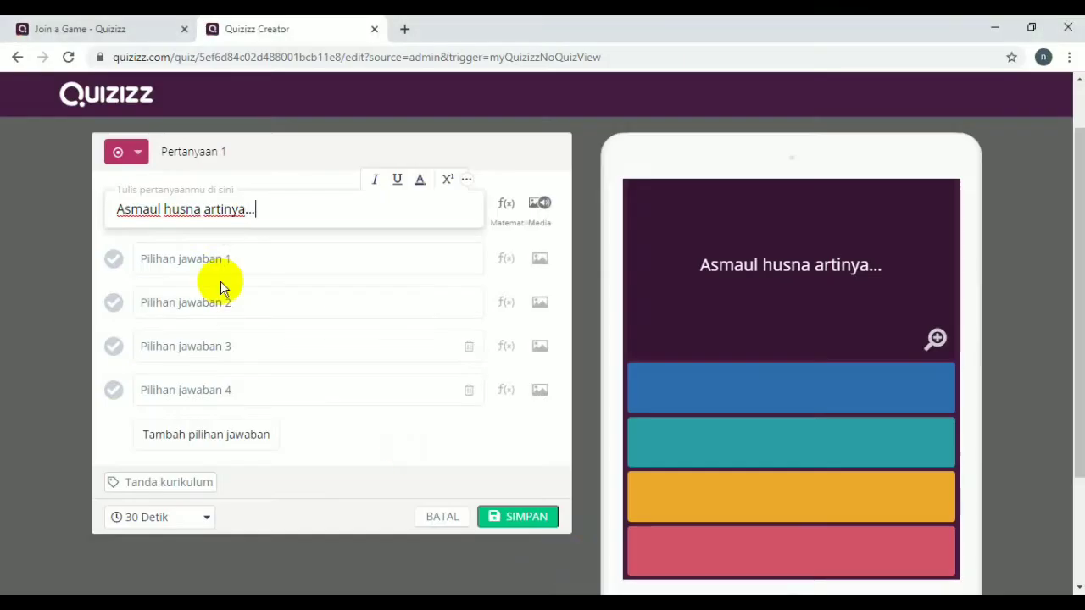
pyautogui.click(194, 261)
pyautogui.hotkey('ctrl', 'v')
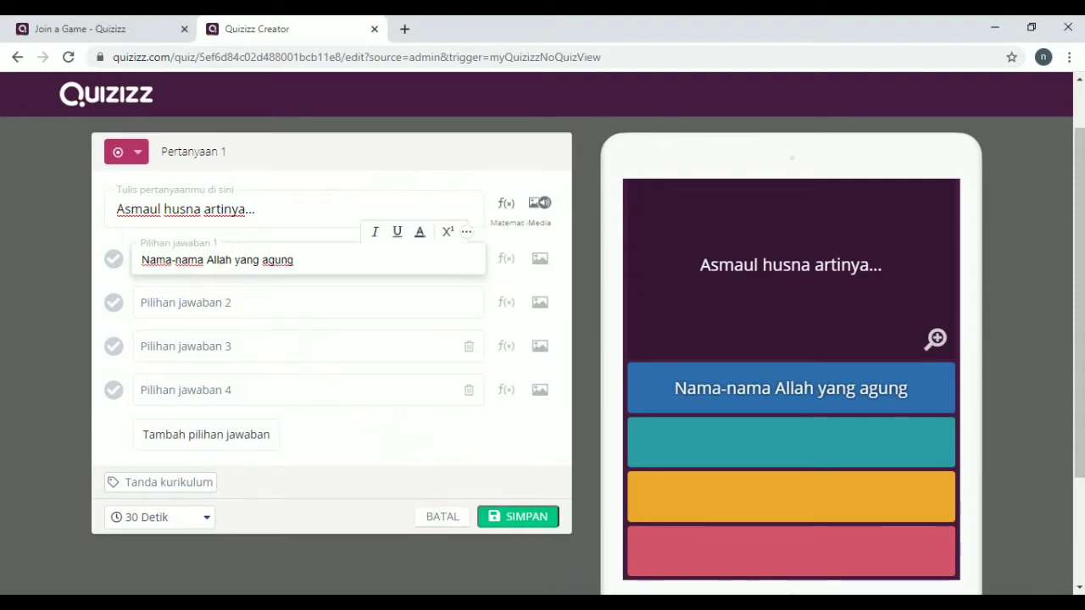
# Step: Copy "Nama-nama Allah yang sempurna" from the Word document into answer option 2 of question 1 in Quizizz
pyautogui.hotkey('alt', 'Tab')
pyautogui.moveTo(521, 257); pyautogui.dragTo(322, 253)
pyautogui.hotkey('ctrl', 'c')
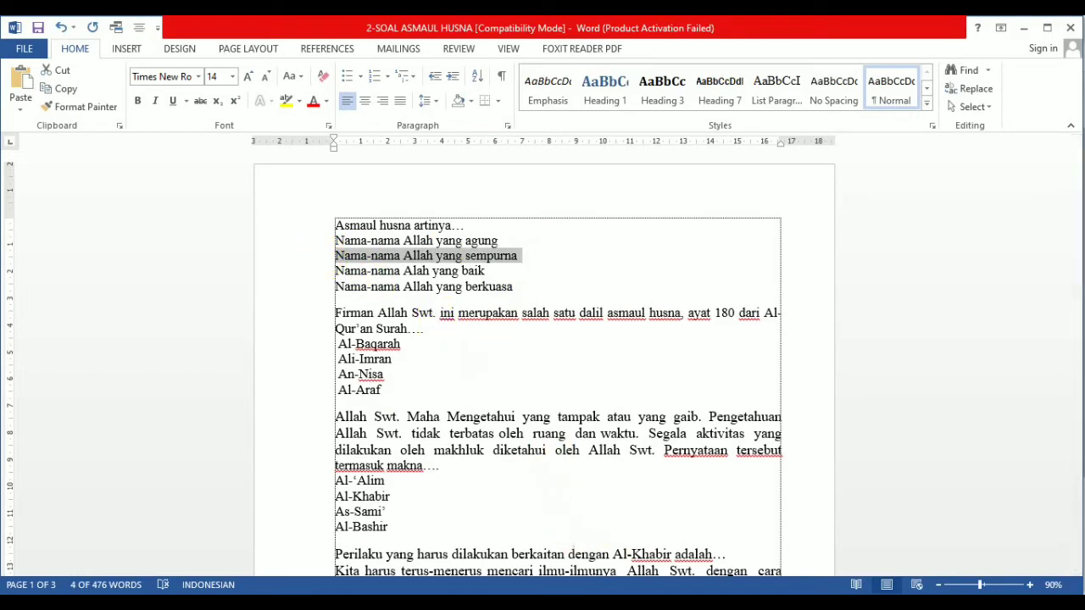
pyautogui.click(543, 543)
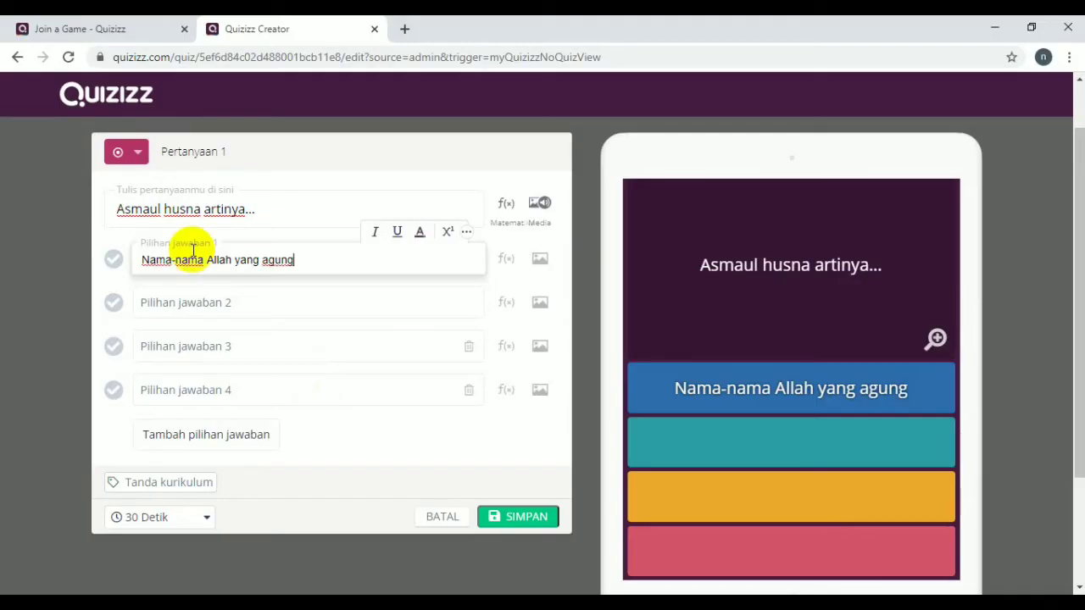
pyautogui.click(179, 305)
pyautogui.hotkey('ctrl', 'v')
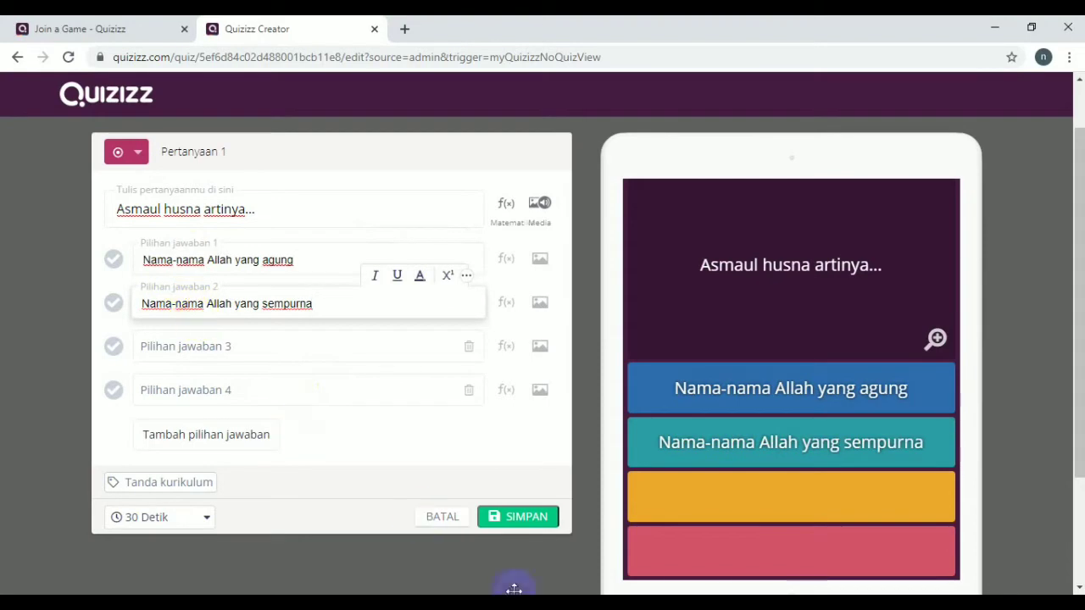
# Step: Copy "Nama-nama Alah yang baik" from the Word document into answer option 3 of question 1 in Quizizz
pyautogui.moveTo(606, 604)
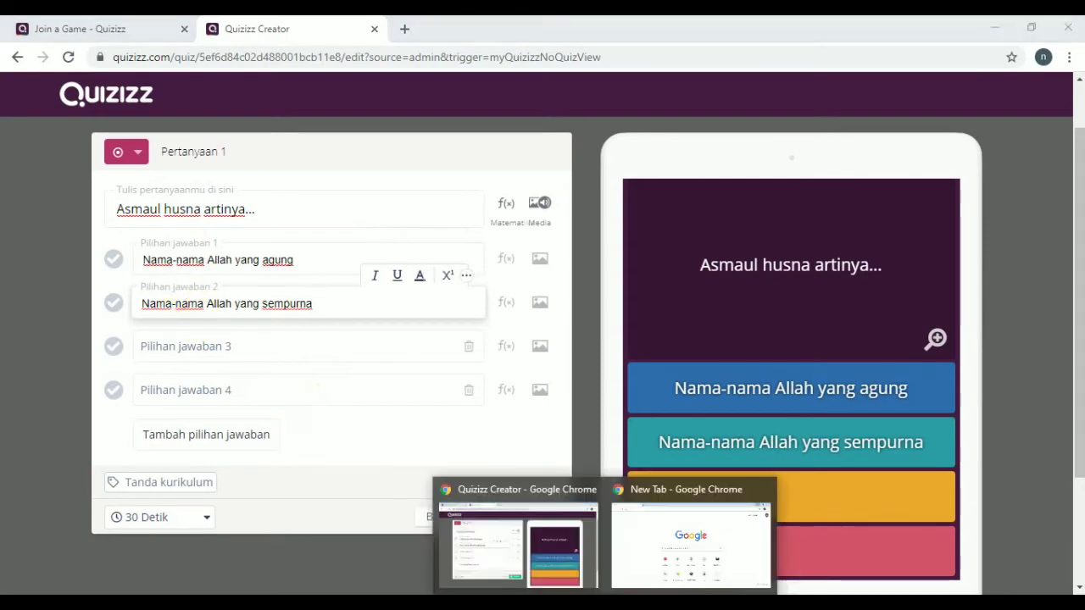
pyautogui.hotkey('alt', 'Tab')
pyautogui.moveTo(489, 271); pyautogui.dragTo(333, 271)
pyautogui.hotkey('ctrl', 'c')
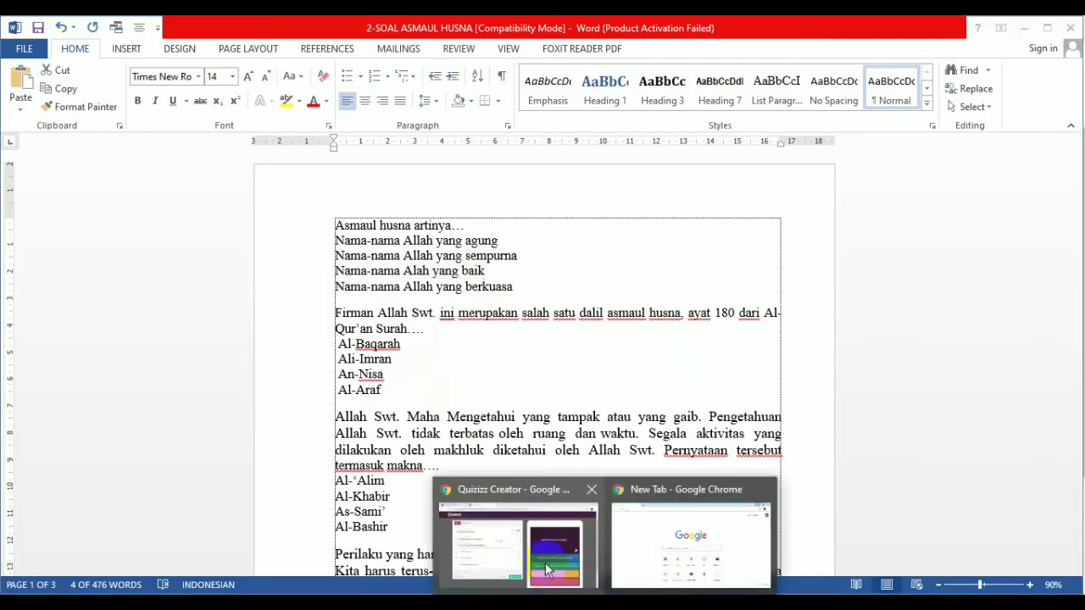
pyautogui.click(541, 566)
pyautogui.click(192, 349)
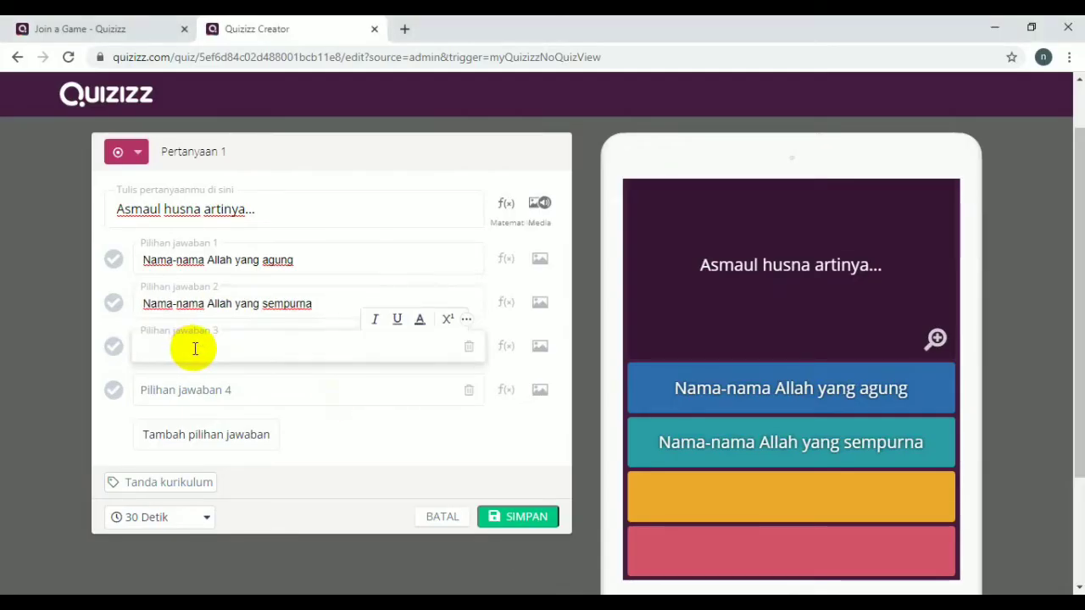
pyautogui.hotkey('ctrl', 'v')
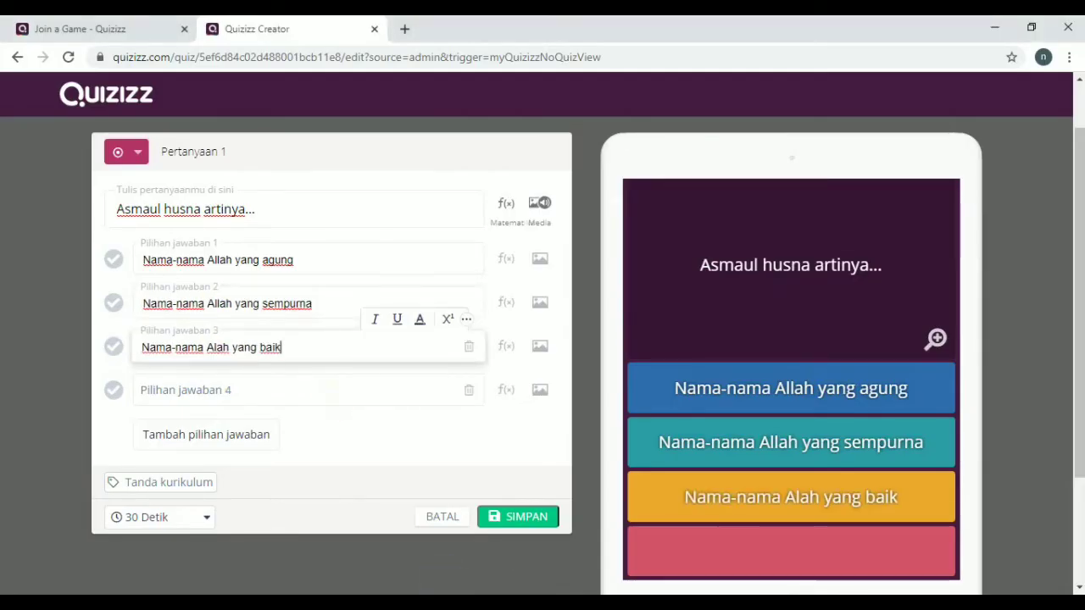
# Step: Copy "Nama-nama Allah yang berkuasa" from the Word document into answer option 4 of question 1 in Quizizz
pyautogui.hotkey('alt', 'Tab')
pyautogui.moveTo(530, 285); pyautogui.dragTo(335, 287)
pyautogui.hotkey('ctrl', 'c')
pyautogui.click(606, 603)
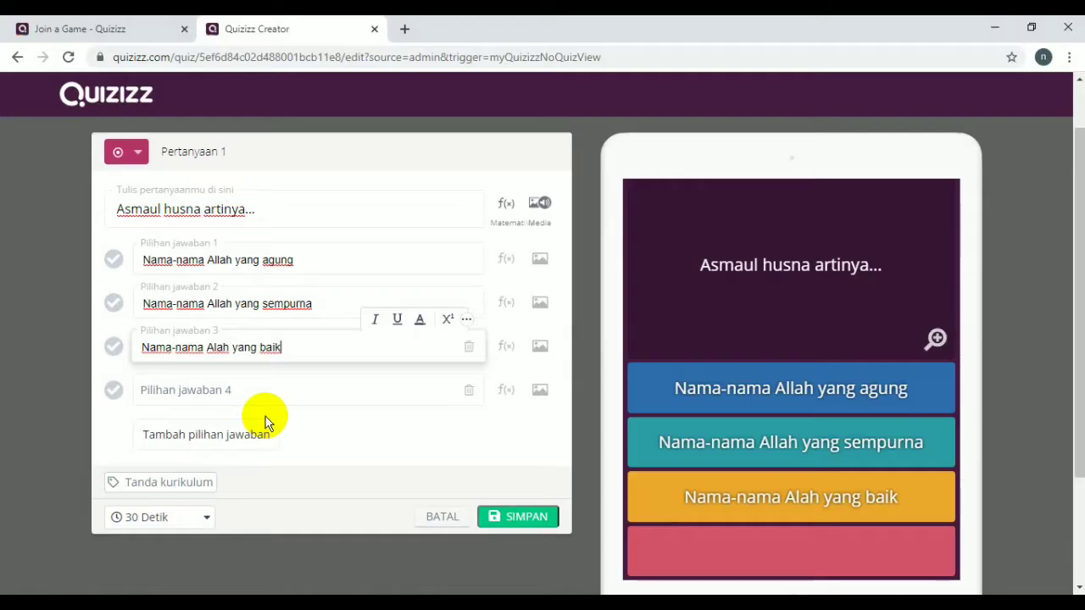
pyautogui.click(157, 384)
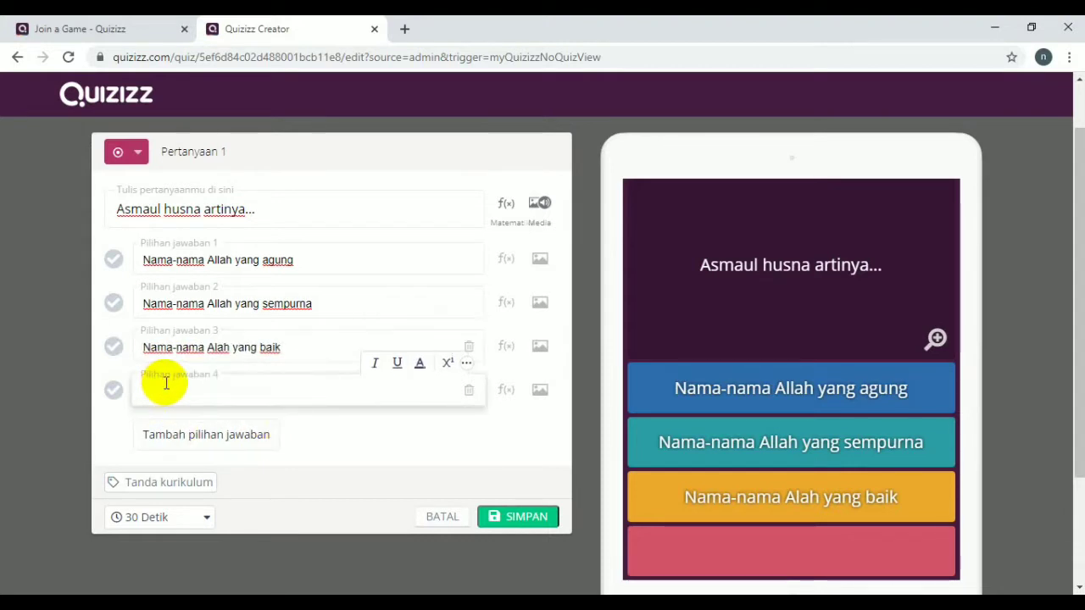
pyautogui.hotkey('ctrl', 'v')
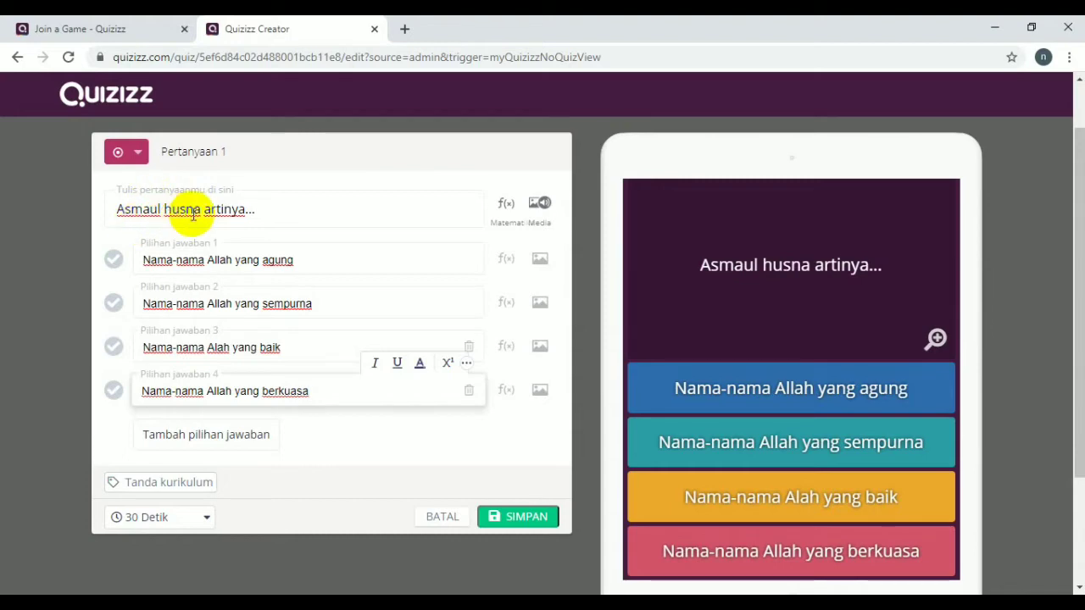
# Step: Mark answer option 3 as correct, with a time limit of 10 seconds (10 Detik), and save question 1
pyautogui.click(115, 350)
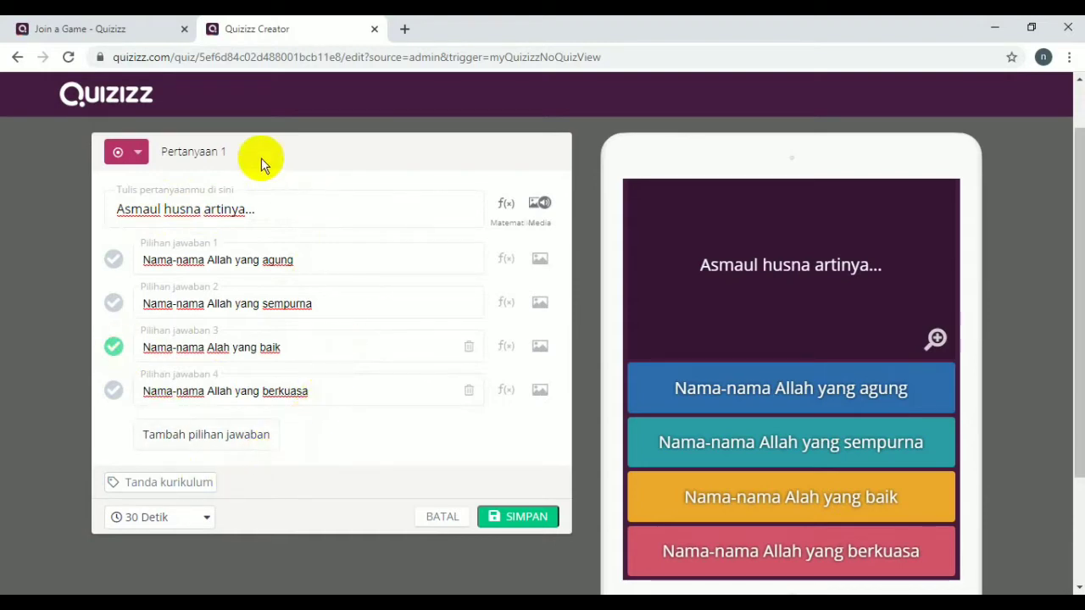
pyautogui.click(206, 519)
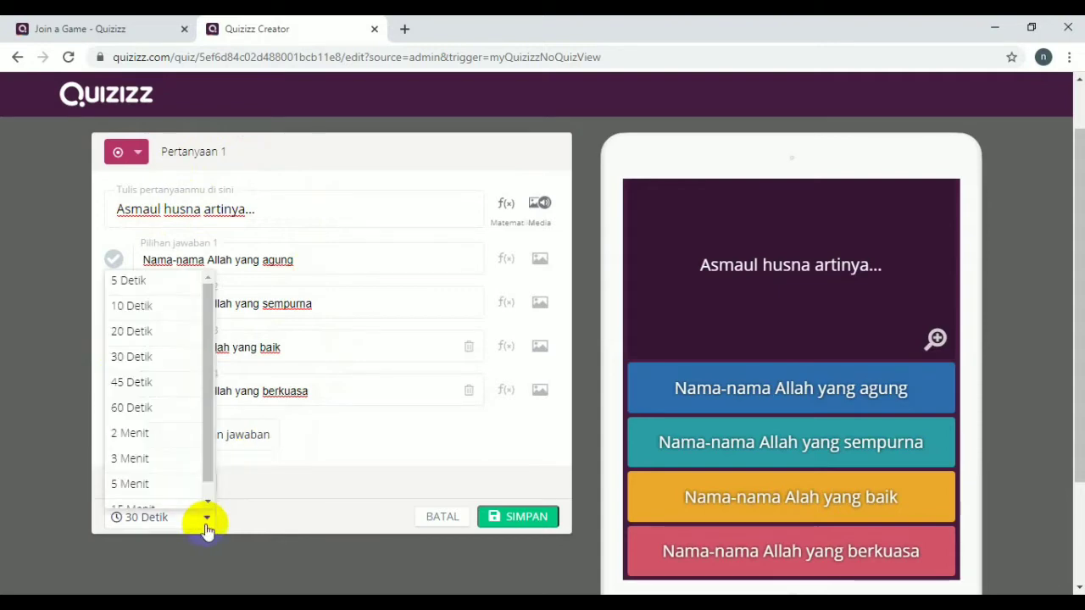
pyautogui.click(136, 305)
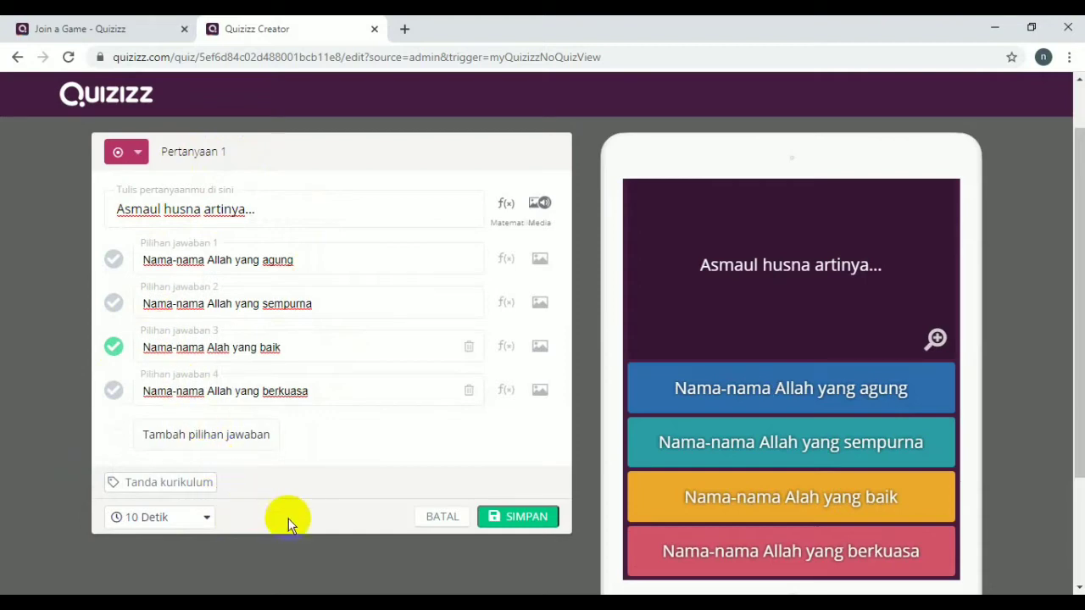
pyautogui.click(518, 525)
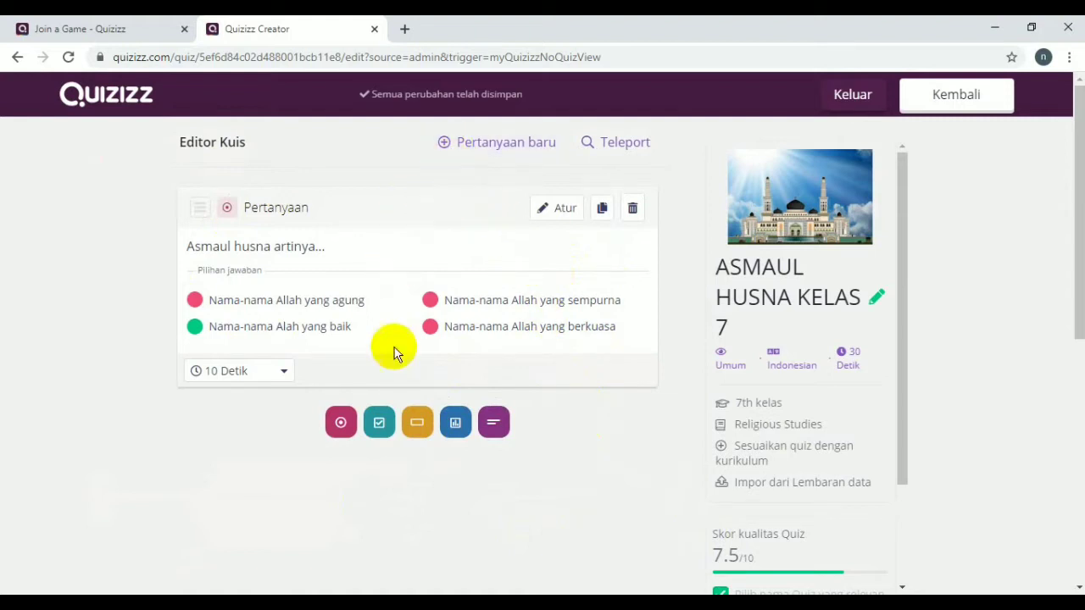
# Step: Add a second multiple-choice question in Quizizz with the "Firman Allah Swt. ini merupakan salah satu dalil asmaul husna…" text from the Word document
pyautogui.click(341, 424)
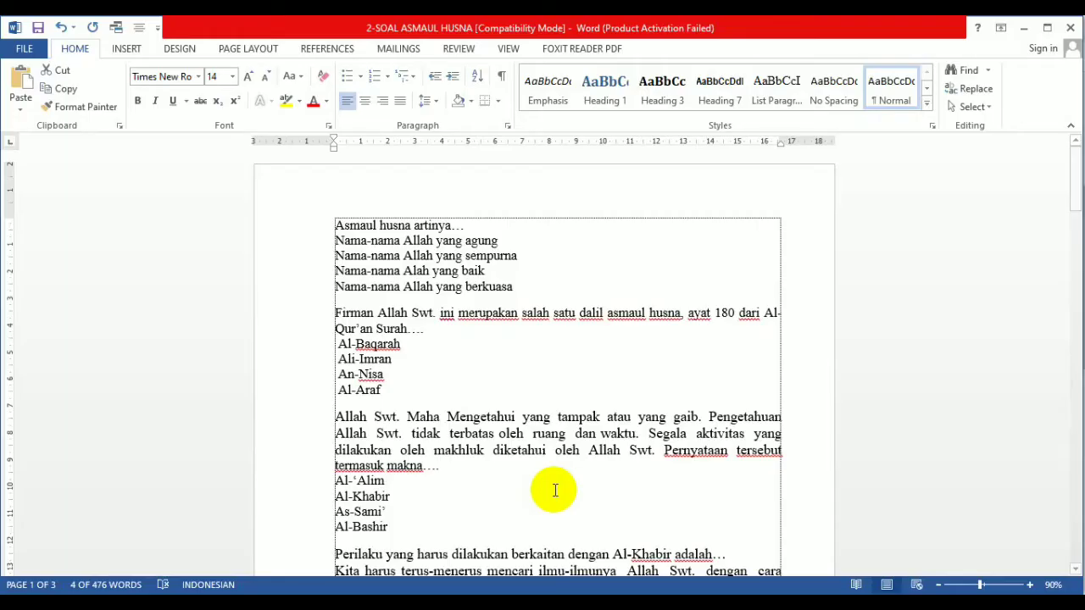
pyautogui.tripleClick(424, 287)
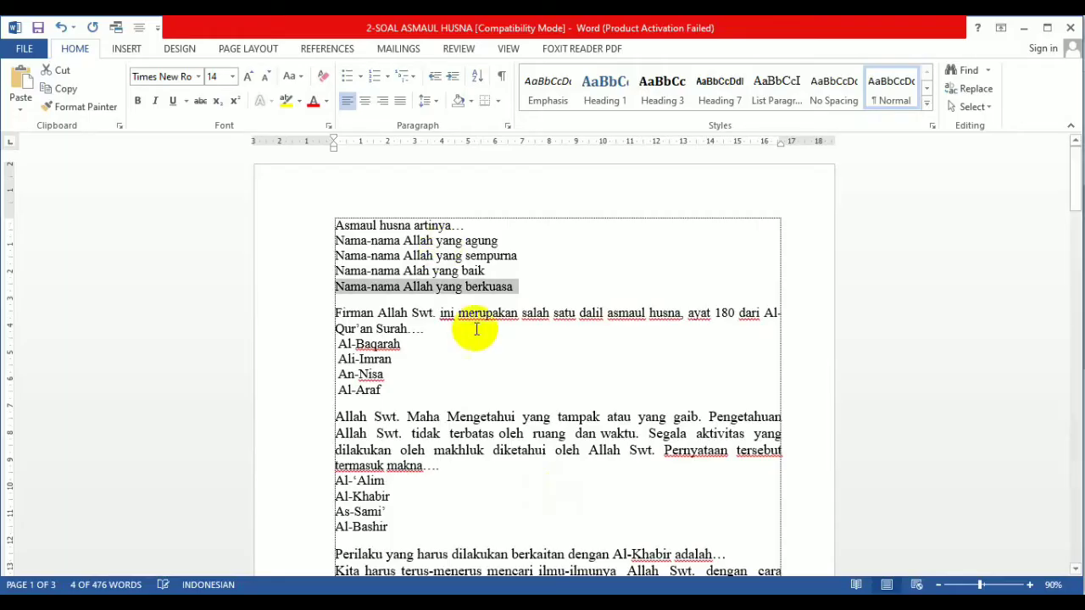
pyautogui.tripleClick(433, 329)
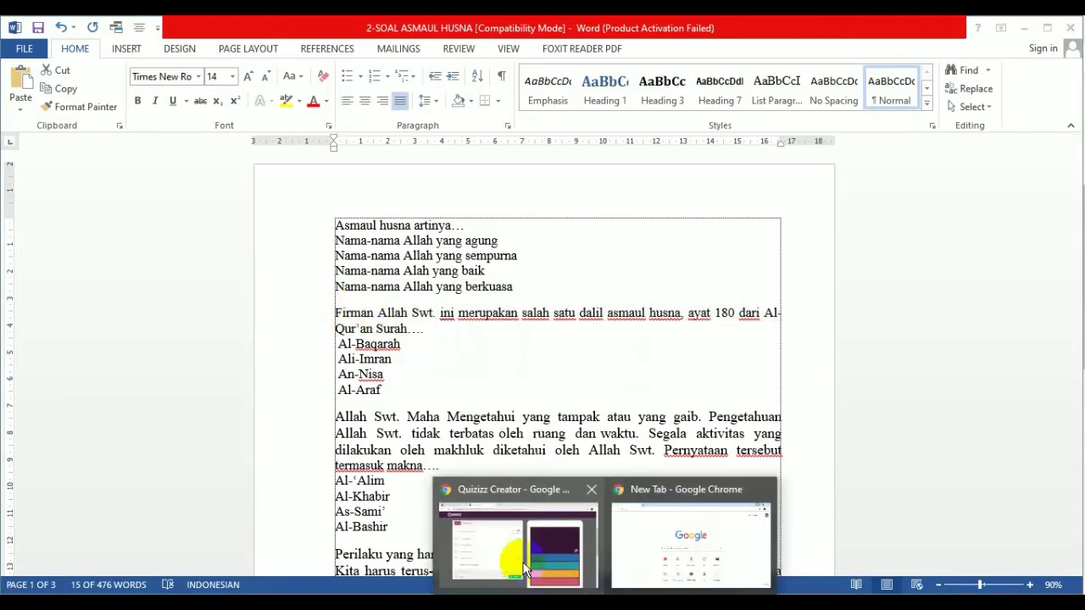
pyautogui.click(499, 556)
pyautogui.click(157, 207)
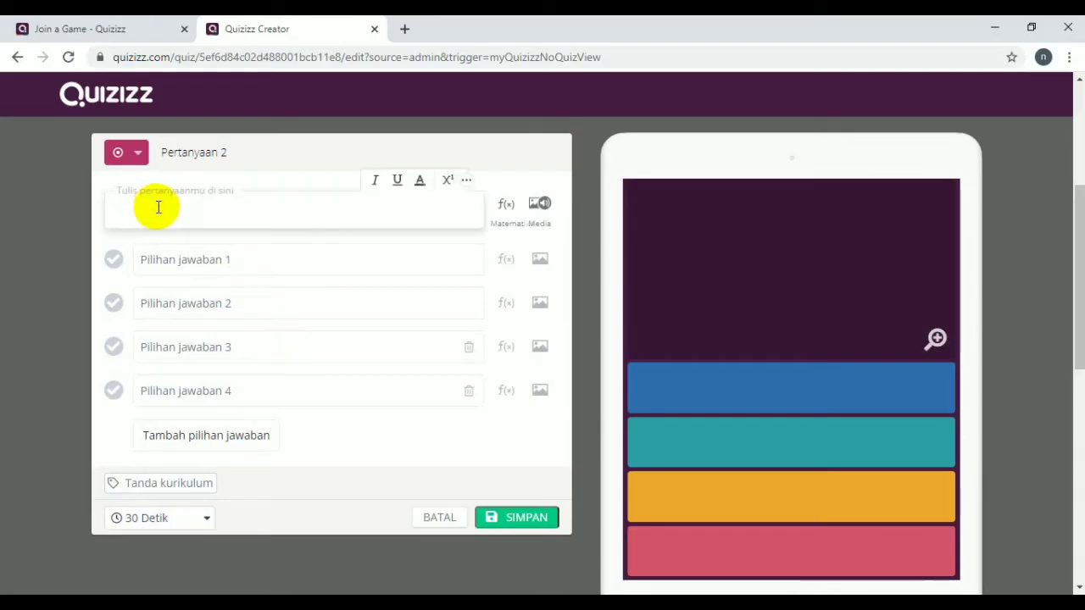
pyautogui.write('Firman Allah Swt. ini merupakan salah satu dalil asmaul husna, ayat 180 dari Al-Qur’an Surah....')
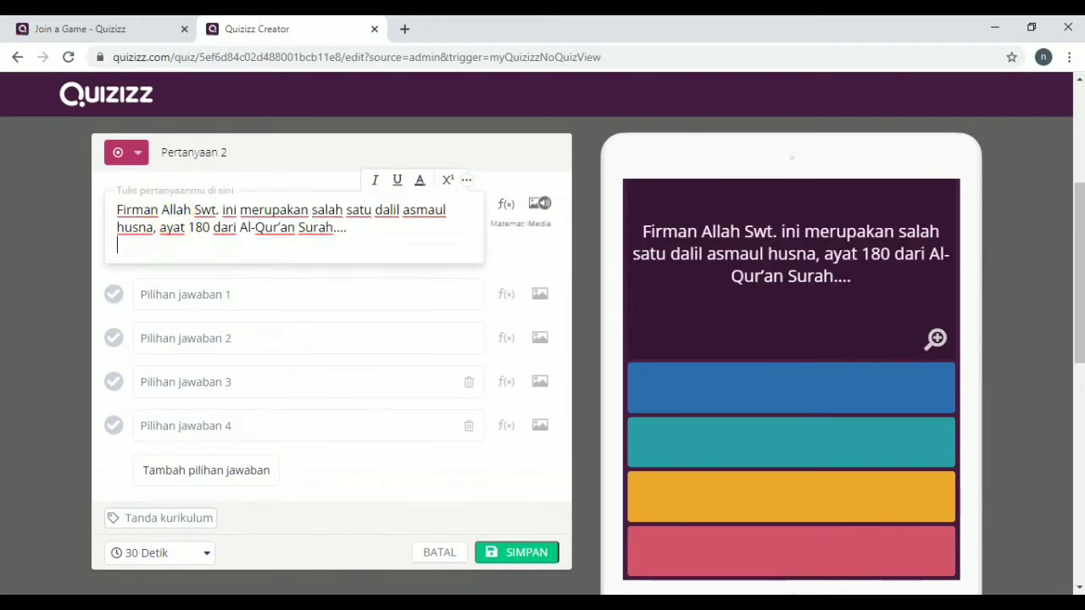
# Step: Copy "Al-Baqarah" from the Word document into answer option 1 of question 2 in Quizizz
pyautogui.hotkey('alt', 'Tab')
pyautogui.moveTo(409, 347); pyautogui.dragTo(329, 348)
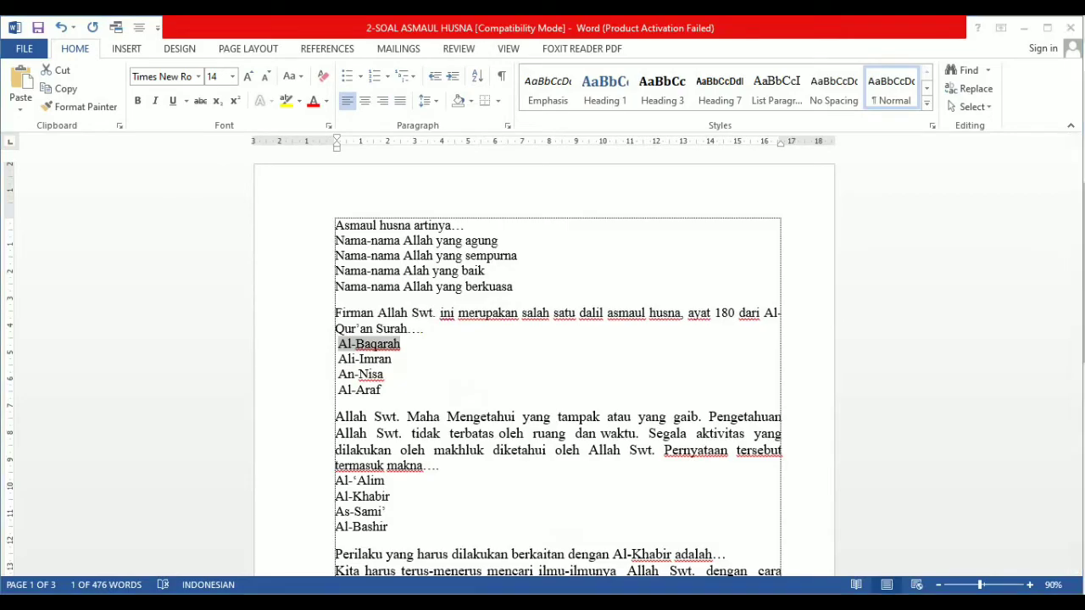
pyautogui.click(497, 562)
pyautogui.click(194, 293)
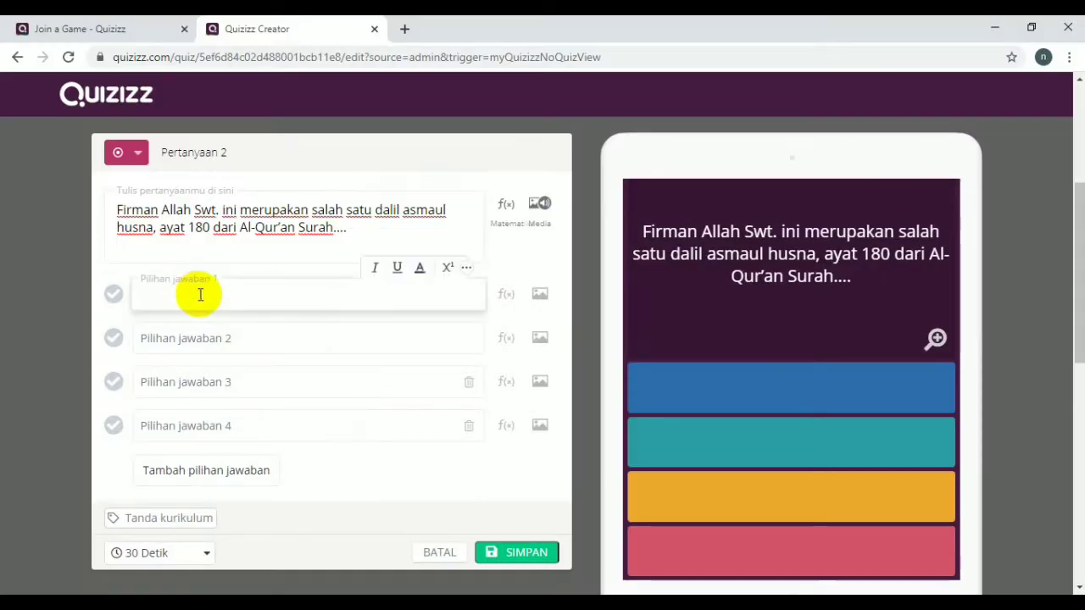
pyautogui.write('Al-Baqarah')
# Step: Copy "Ali-Imran" from the Word document into answer option 2 of question 2 in Quizizz
pyautogui.hotkey('alt', 'Tab')
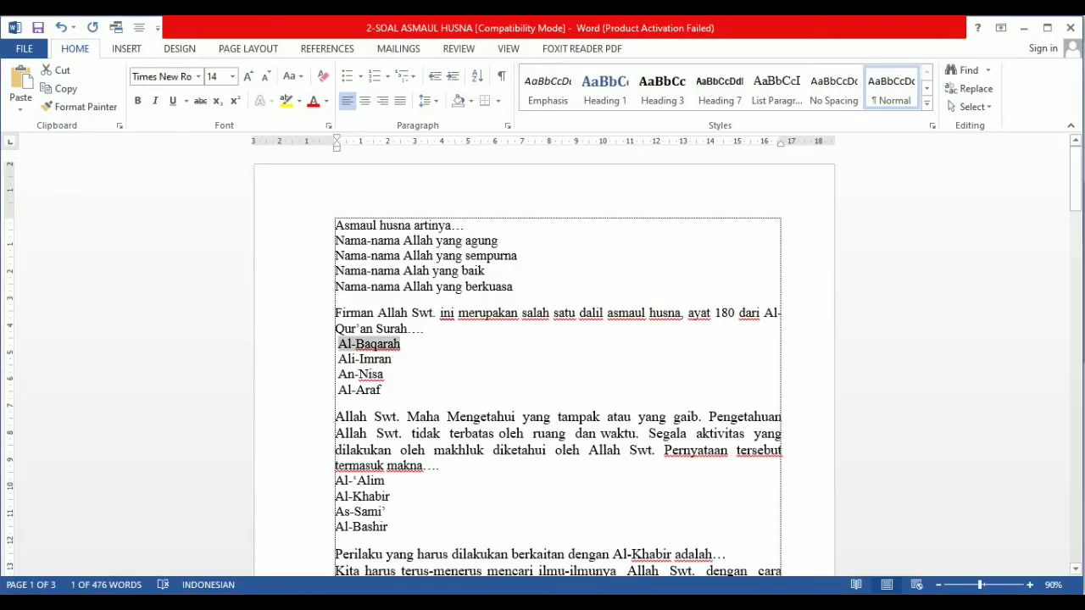
pyautogui.moveTo(407, 363); pyautogui.dragTo(328, 363)
pyautogui.hotkey('ctrl', 'c')
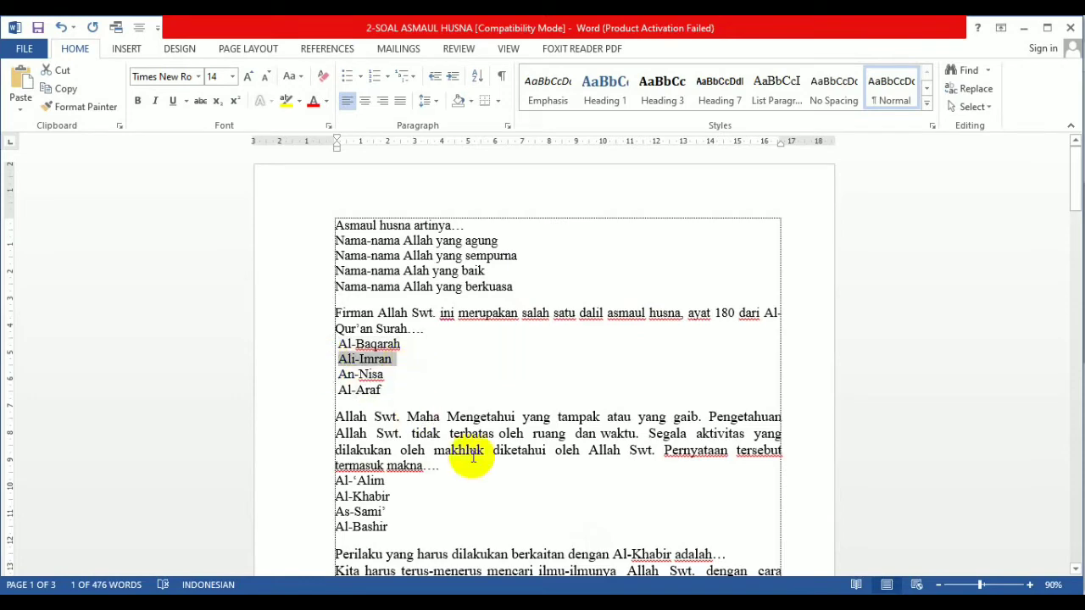
pyautogui.click(606, 602)
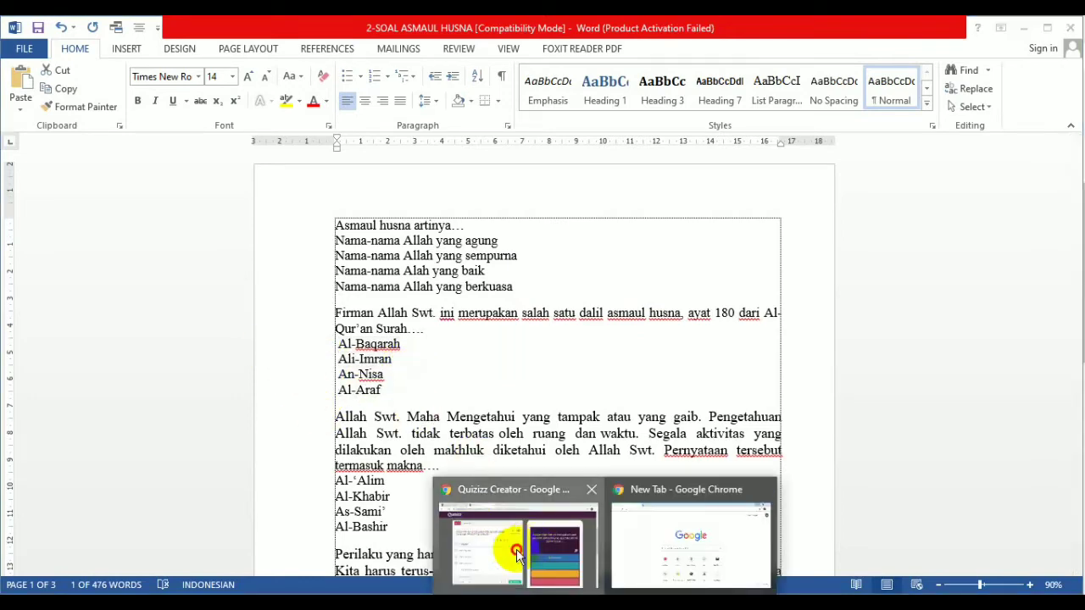
pyautogui.click(490, 534)
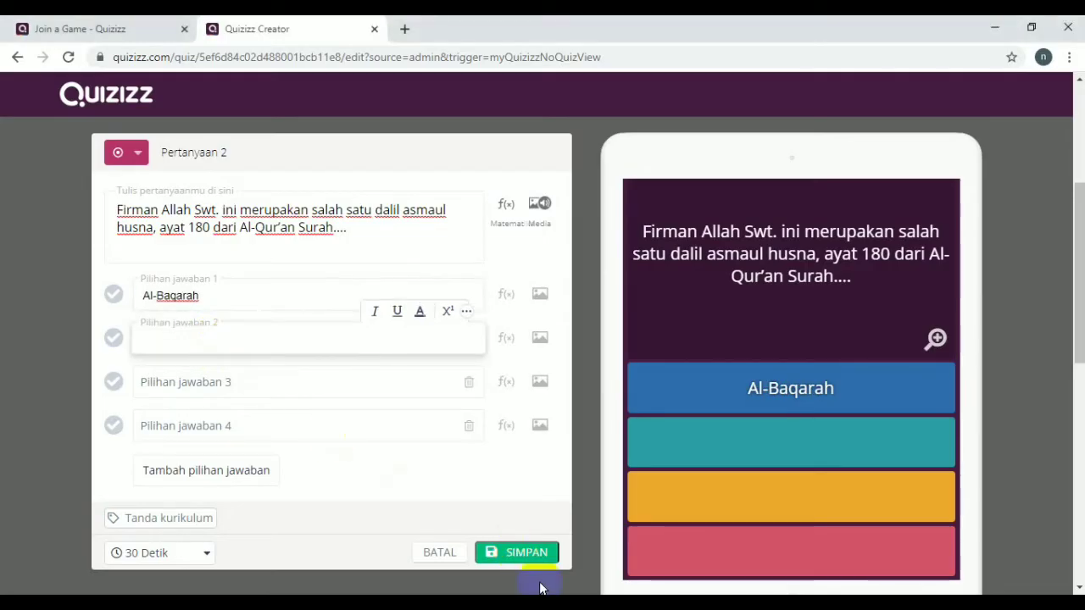
pyautogui.hotkey('ctrl', 'v')
# Step: Copy "An-Nisa" from the Word document into answer option 3 of question 2 in Quizizz
pyautogui.hotkey('alt', 'Tab')
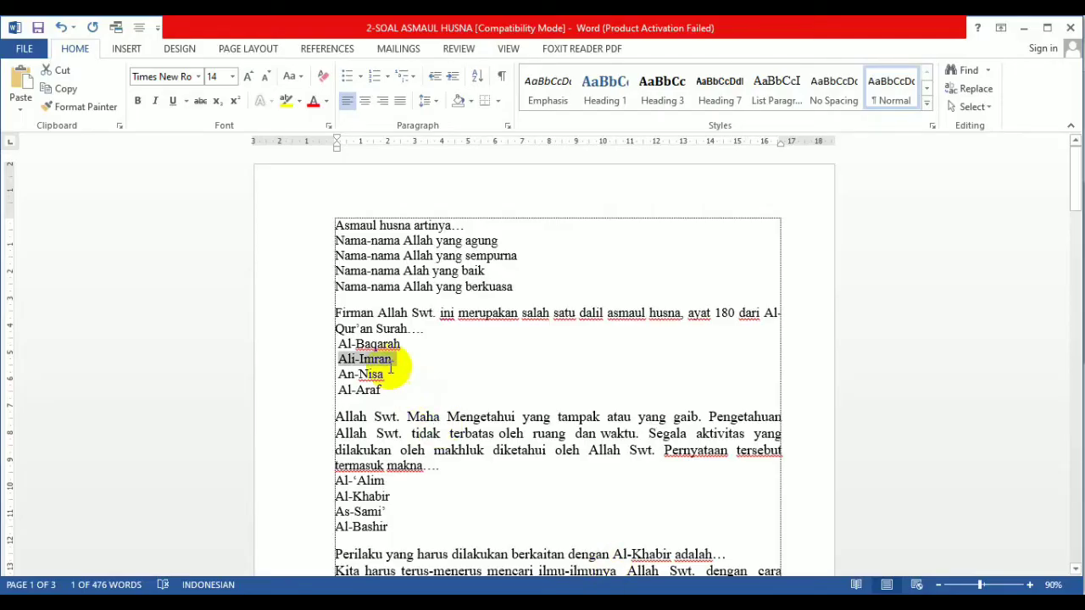
pyautogui.moveTo(391, 375); pyautogui.dragTo(338, 374)
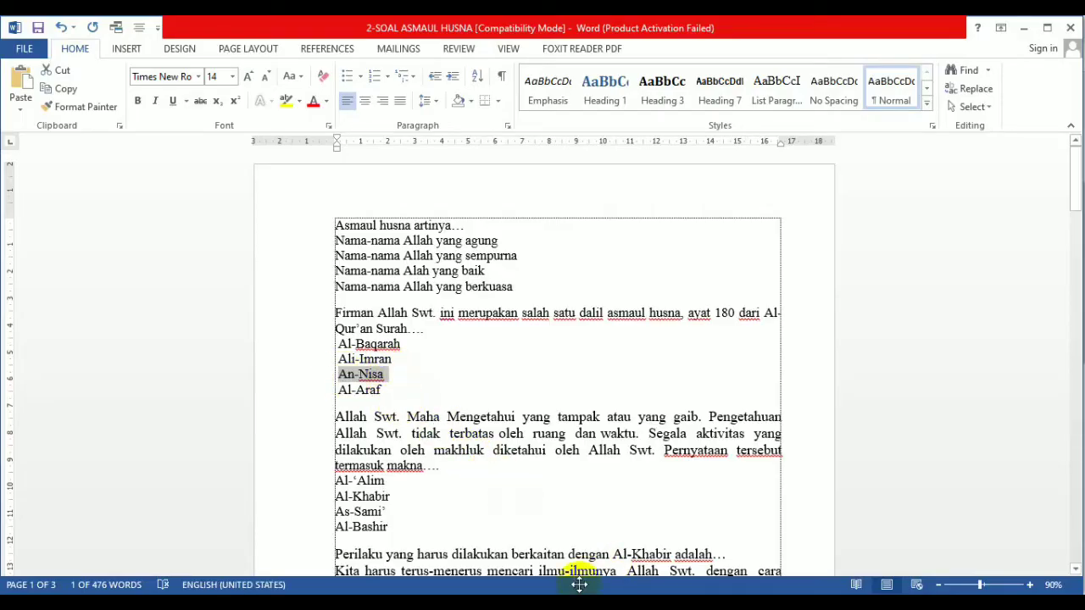
pyautogui.click(521, 534)
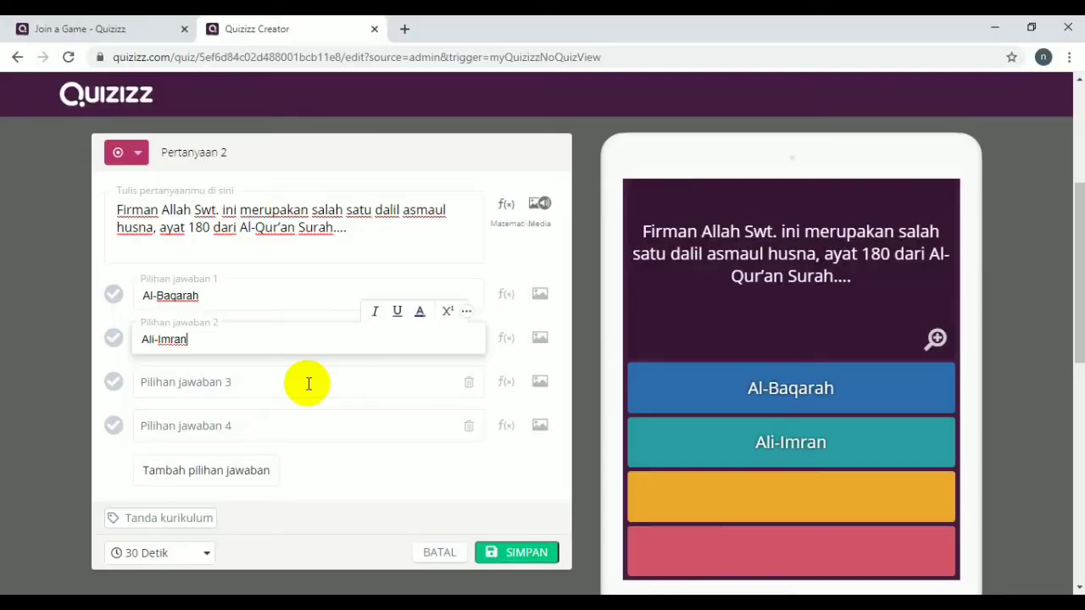
pyautogui.click(156, 386)
pyautogui.write('An-Nisa')
# Step: Copy "Al-Araf" from the Word document into answer option 4 of question 2 in Quizizz
pyautogui.hotkey('alt', 'Tab')
pyautogui.moveTo(386, 390); pyautogui.dragTo(341, 388)
pyautogui.hotkey('ctrl', 'c')
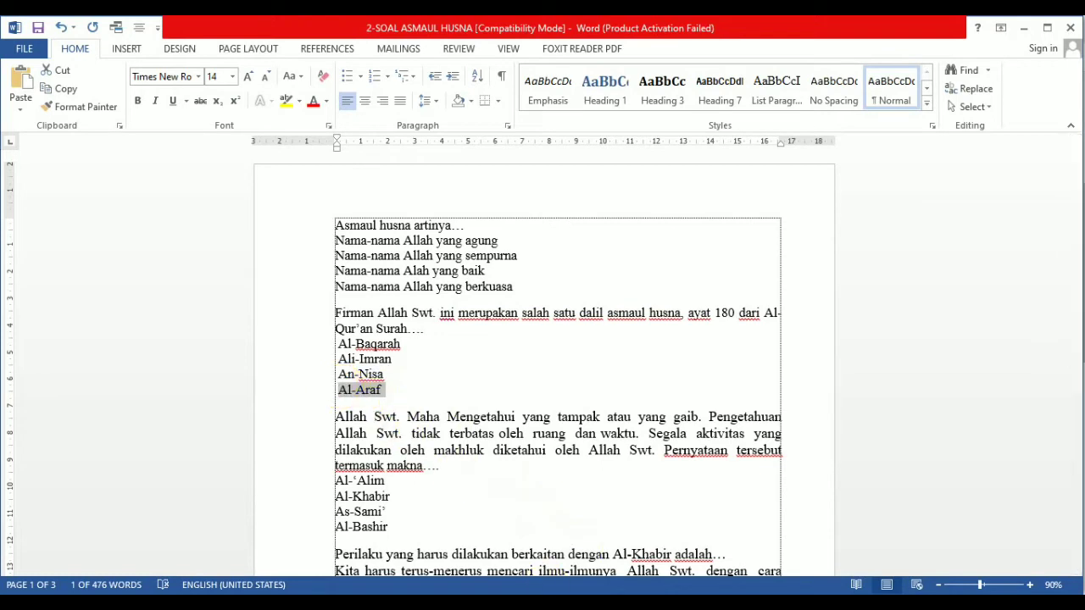
pyautogui.click(475, 562)
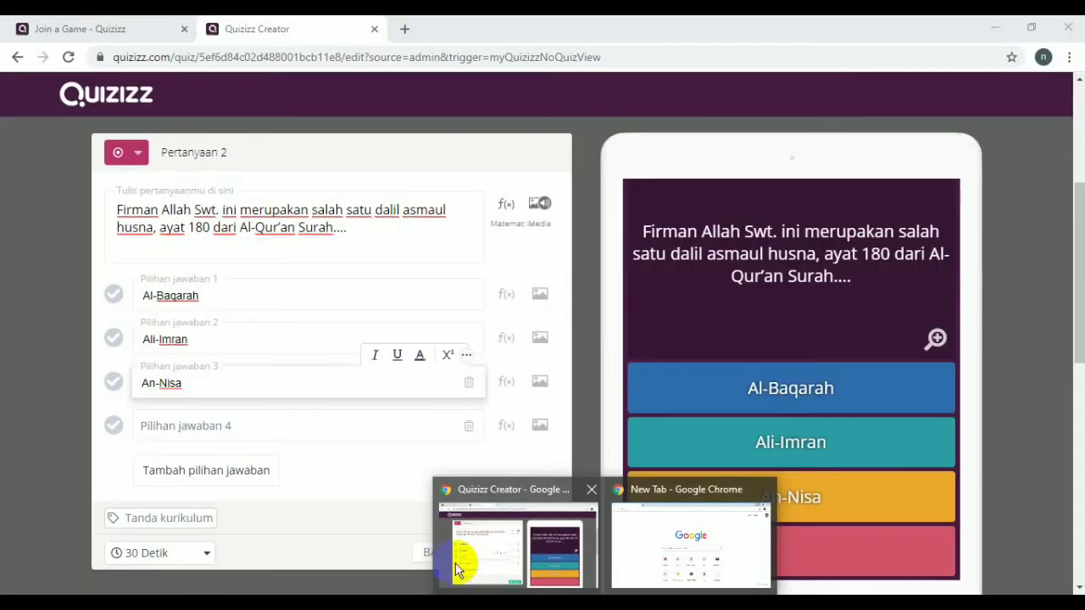
pyautogui.click(223, 424)
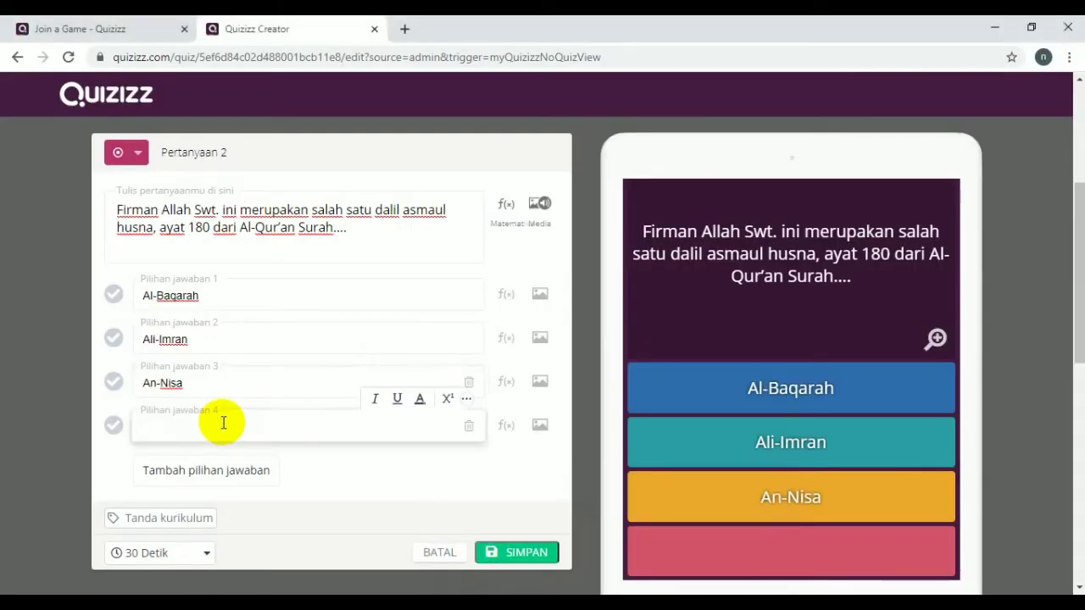
pyautogui.hotkey('ctrl', 'v')
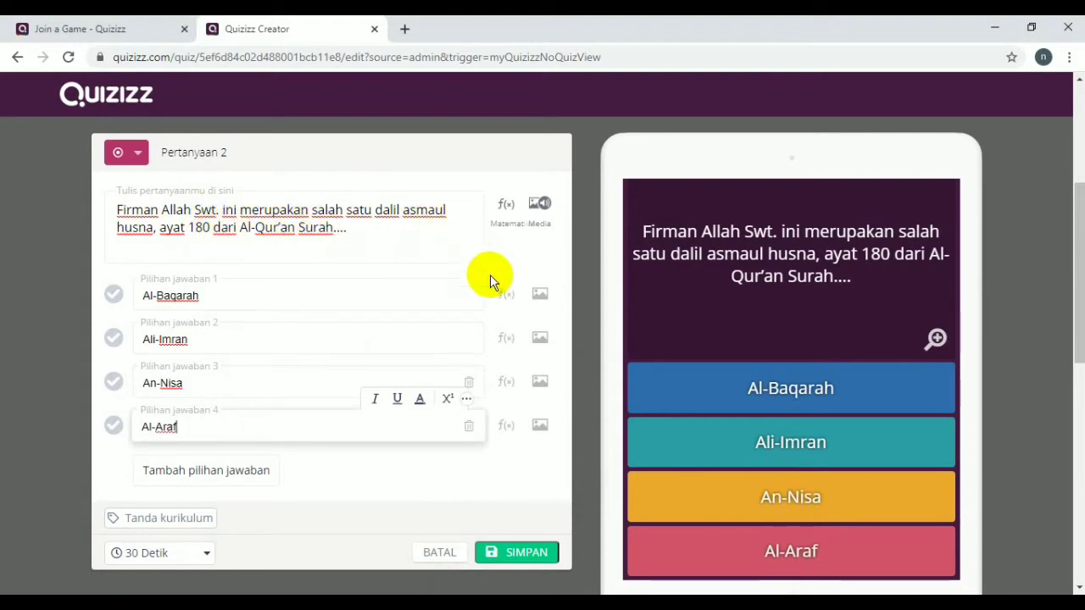
# Step: Upload the picture "gambar 1 asmaul husna" from the SOAL folder as the image of question 2
pyautogui.click(538, 208)
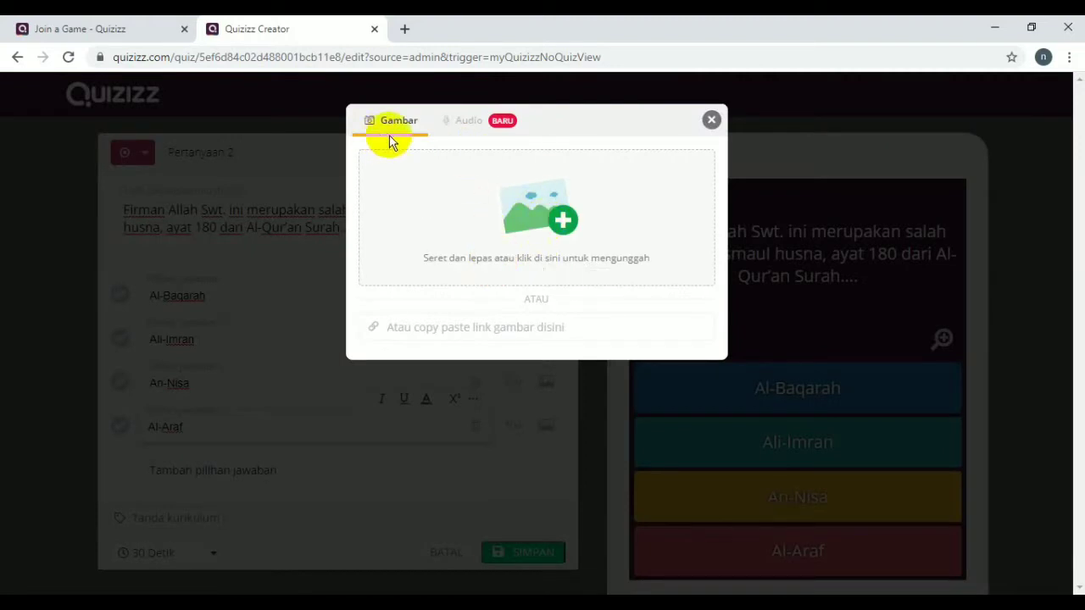
pyautogui.click(525, 252)
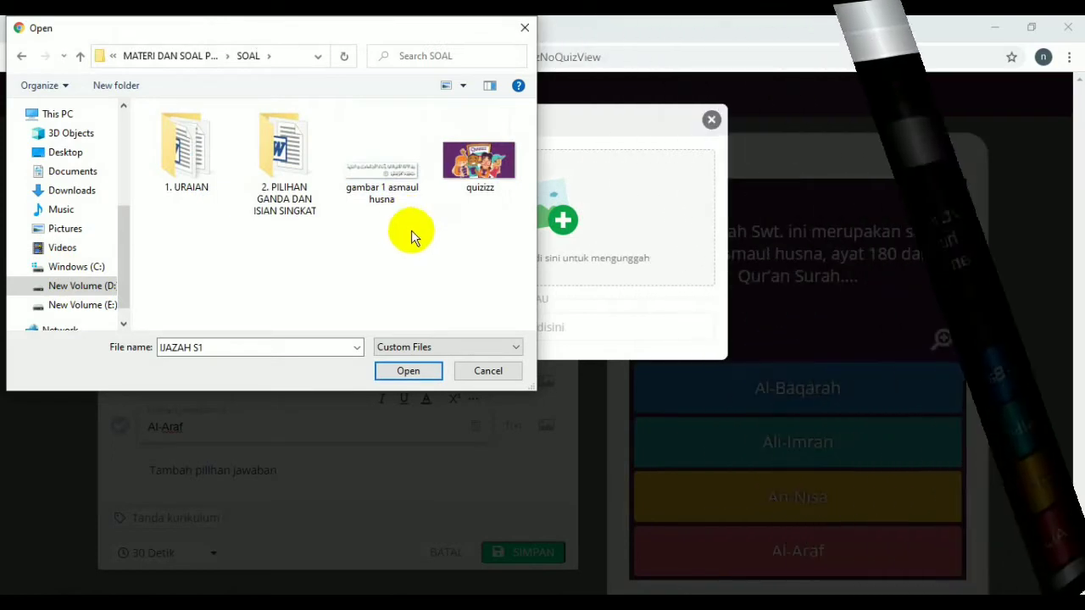
pyautogui.click(393, 187)
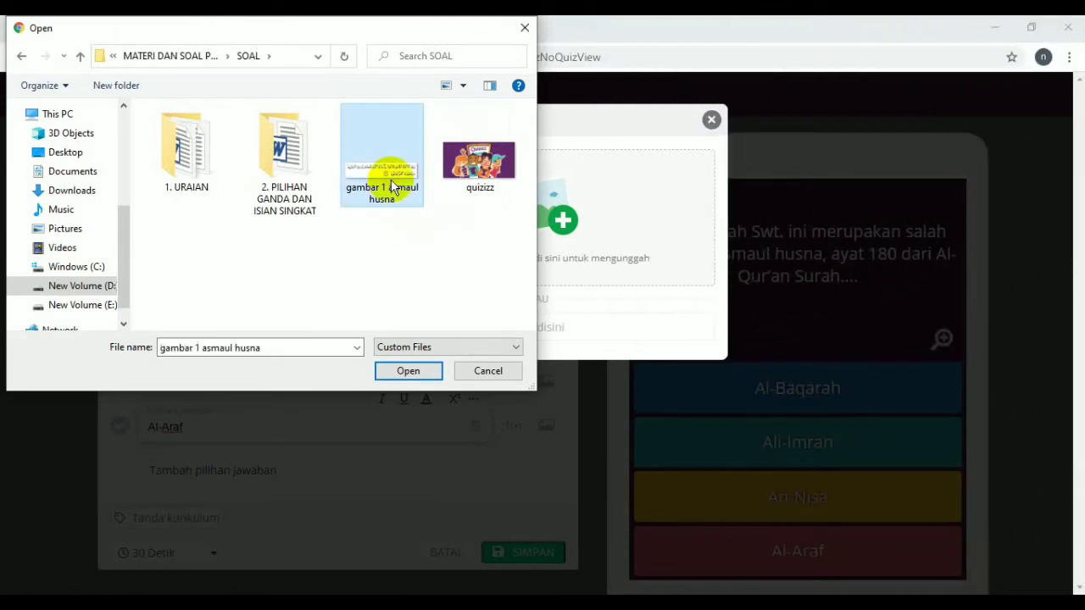
pyautogui.click(421, 376)
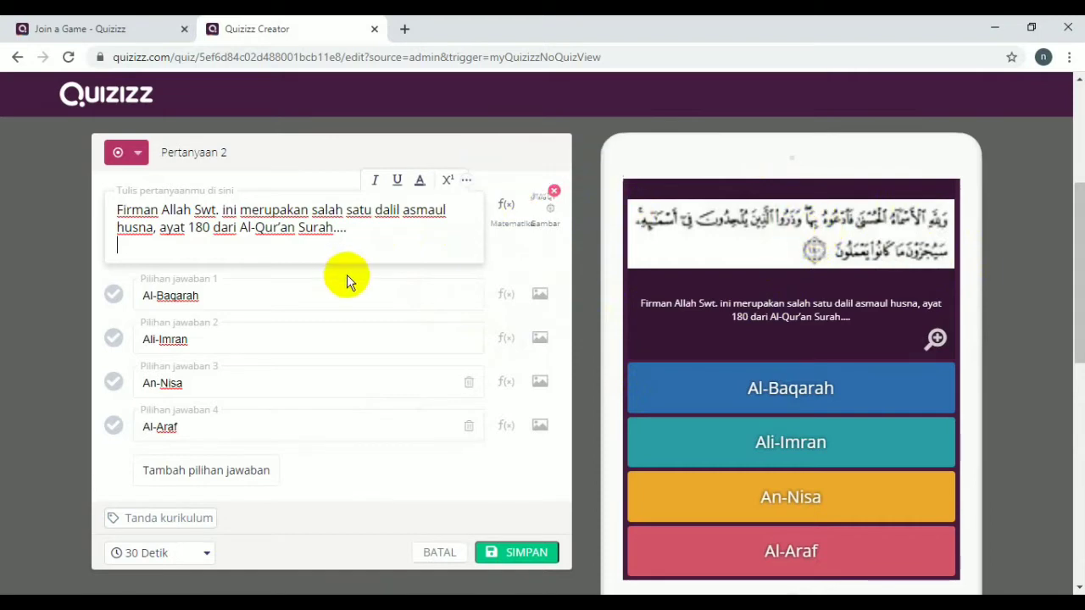
# Step: Mark Al-Araf as the correct answer, set the time limit to 20 seconds (20 Detik), and save question 2
pyautogui.click(115, 428)
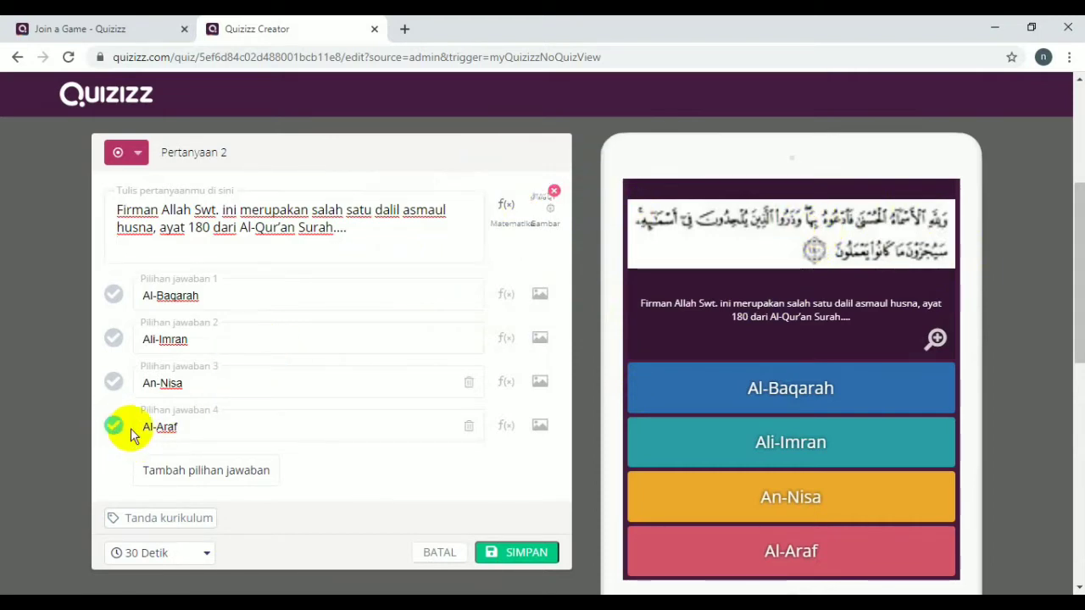
pyautogui.click(206, 553)
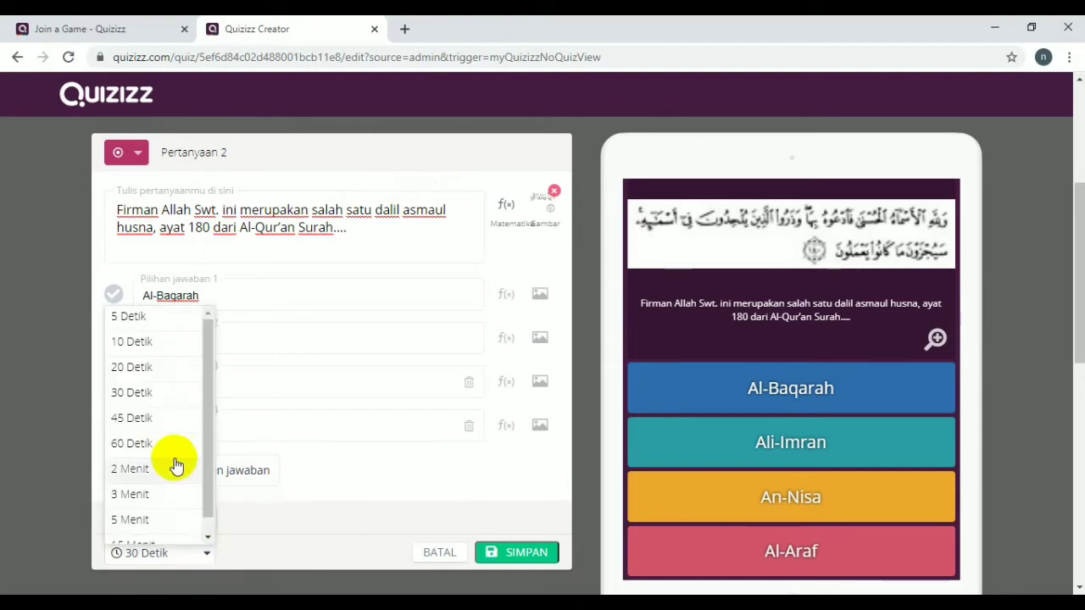
pyautogui.click(151, 376)
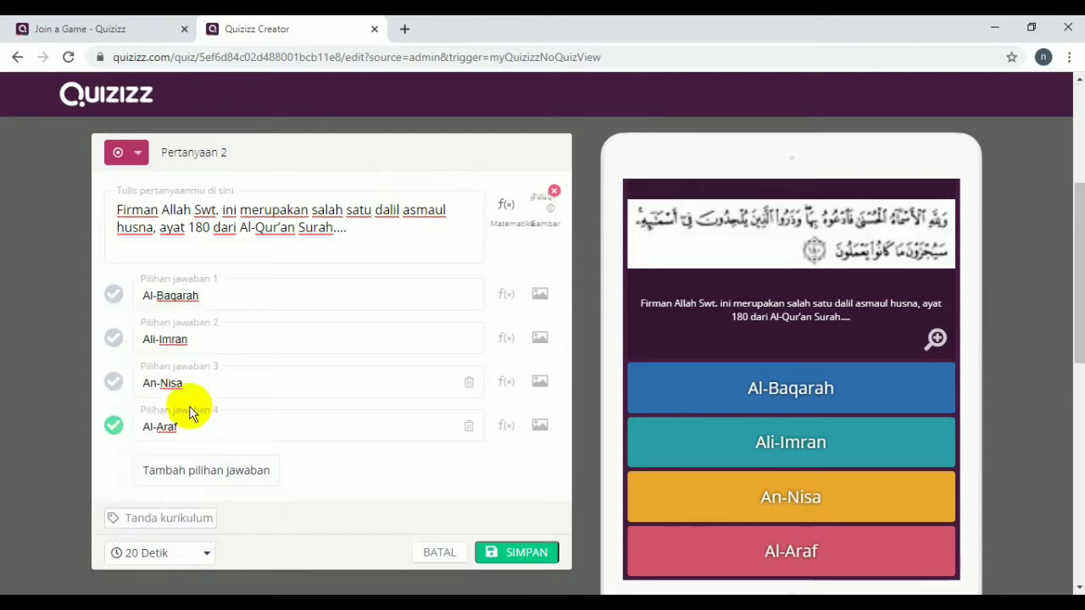
pyautogui.click(515, 558)
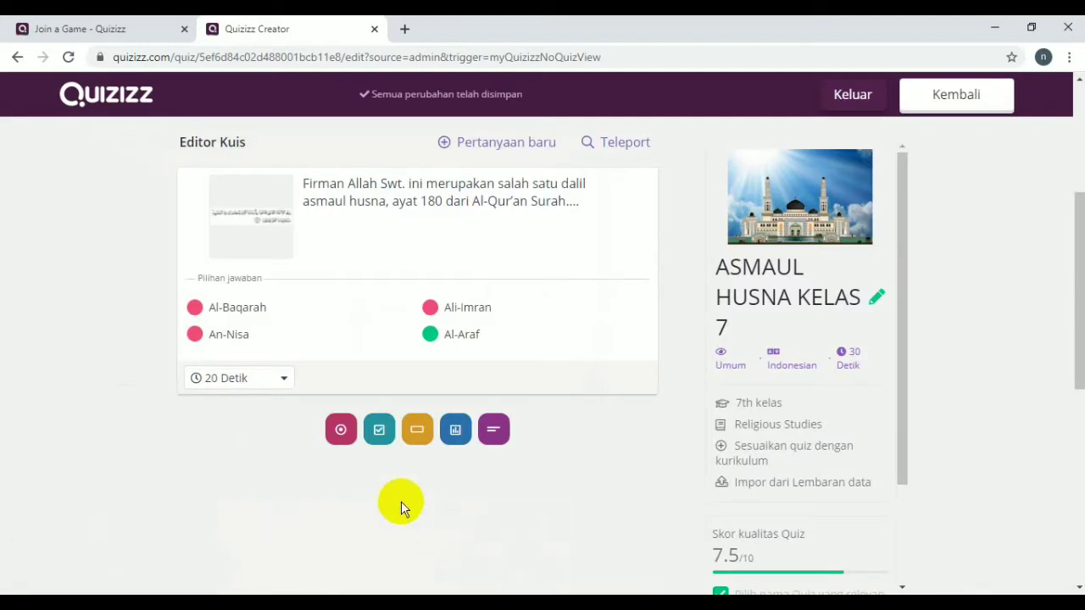
# Step: Add a third multiple-choice question in Quizizz with the "Allah Swt. Maha Mengetahui yang tampak atau yang gaib…" text from the Word document
pyautogui.click(449, 152)
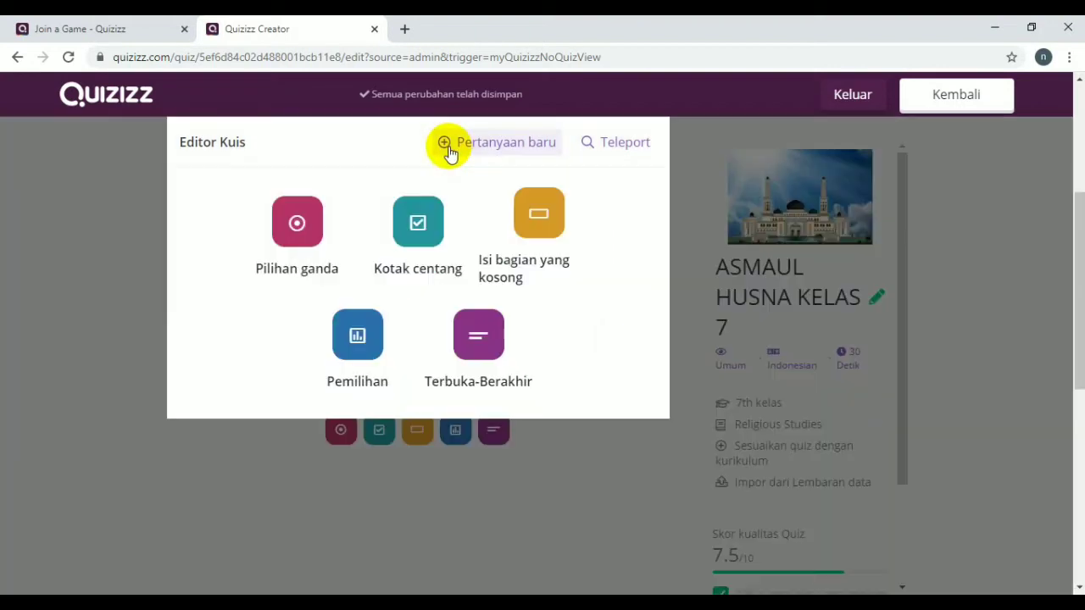
pyautogui.click(296, 227)
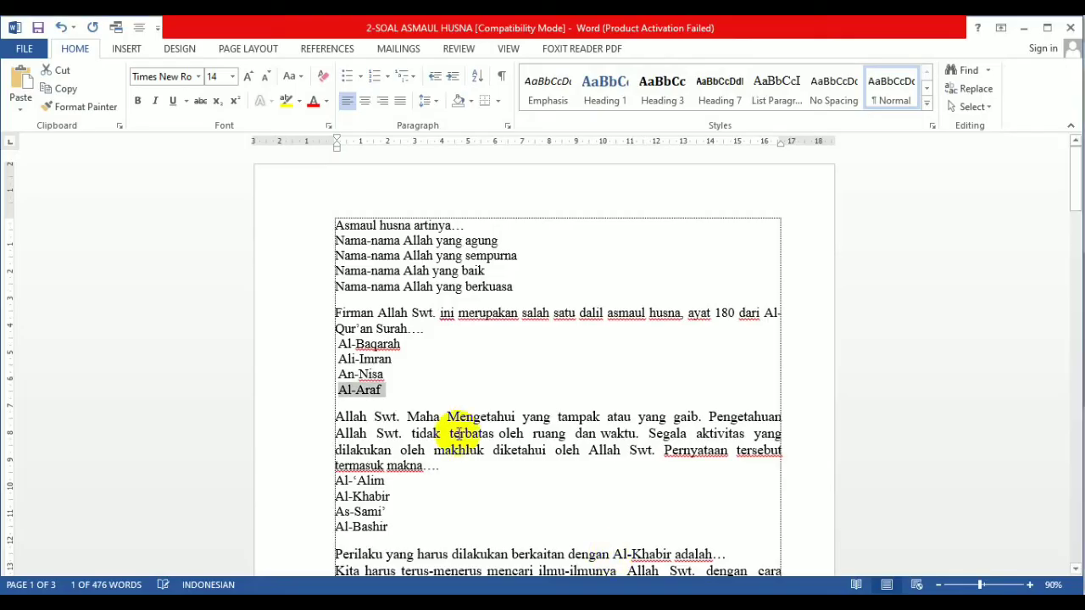
pyautogui.scroll(-1, 478, 419)
pyautogui.moveTo(469, 404); pyautogui.dragTo(317, 354)
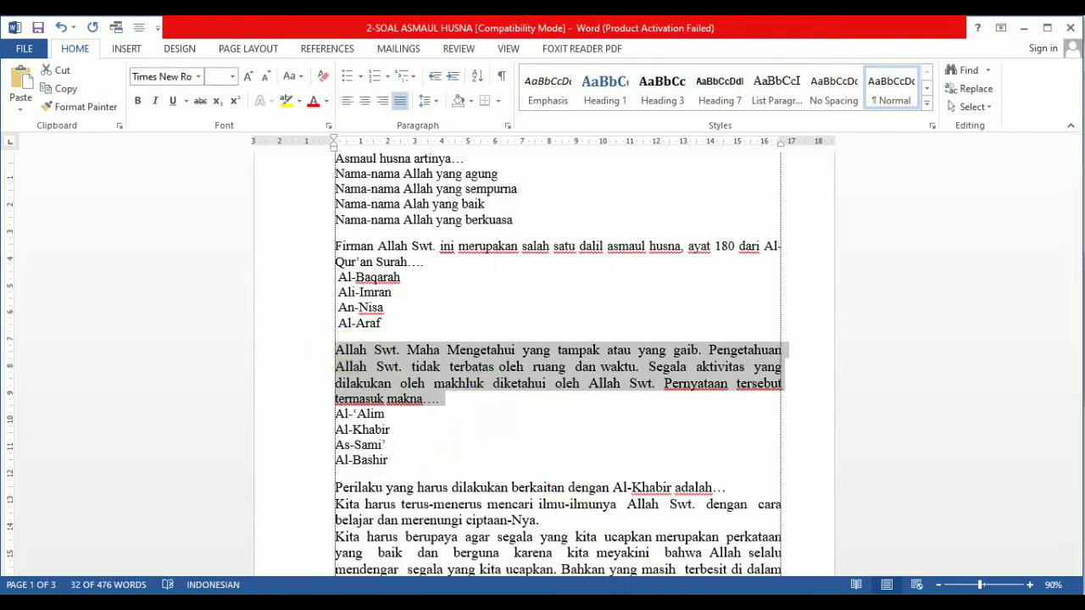
pyautogui.click(604, 604)
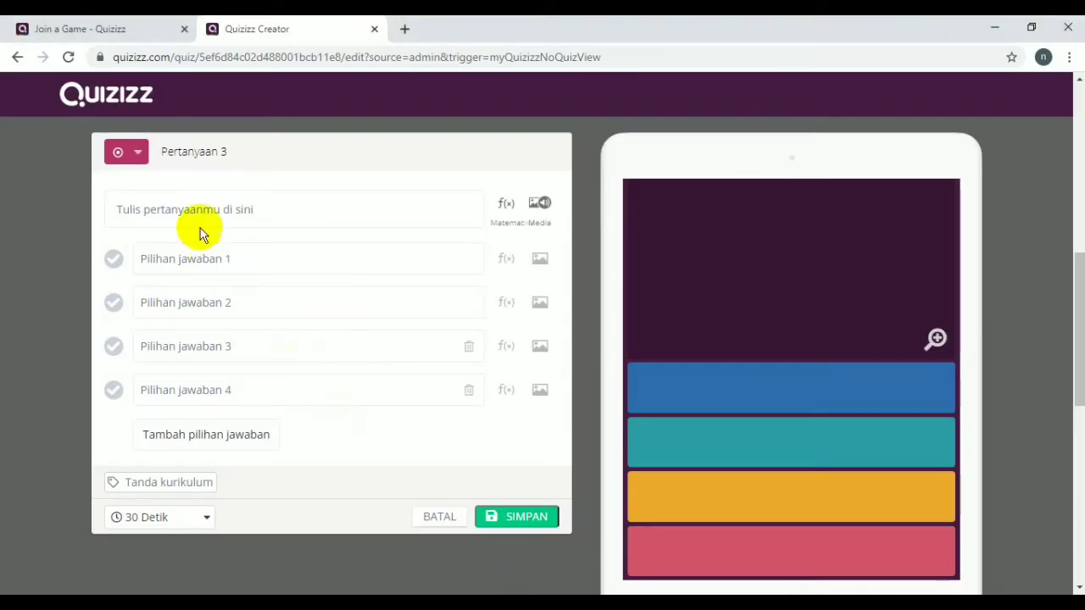
pyautogui.click(195, 209)
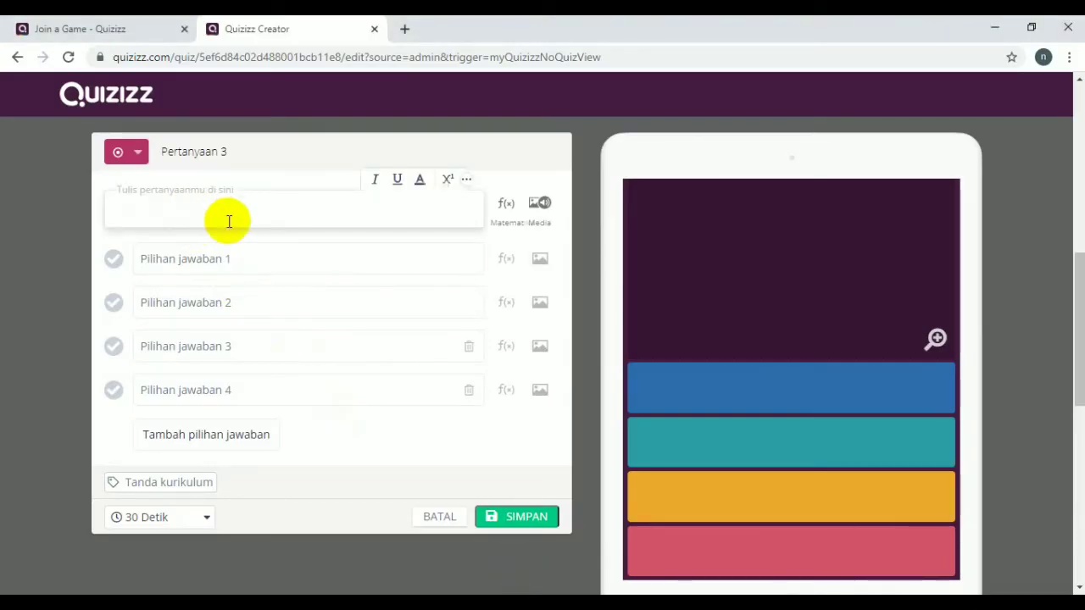
pyautogui.write('Allah Swt. Maha Mengetahui yang tampak atau yang gaib. Pengetahuan Allah Swt. tidak terbatas oleh ruang dan waktu. Segala aktivitas yang dilakukan oleh makhluk diketahui oleh Allah Swt. Pernyataan tersebut termasuk makna....')
# Step: Copy "Al-‘Alim" from the Word document into answer option 1 of question 3 in Quizizz
pyautogui.hotkey('alt', 'Tab')
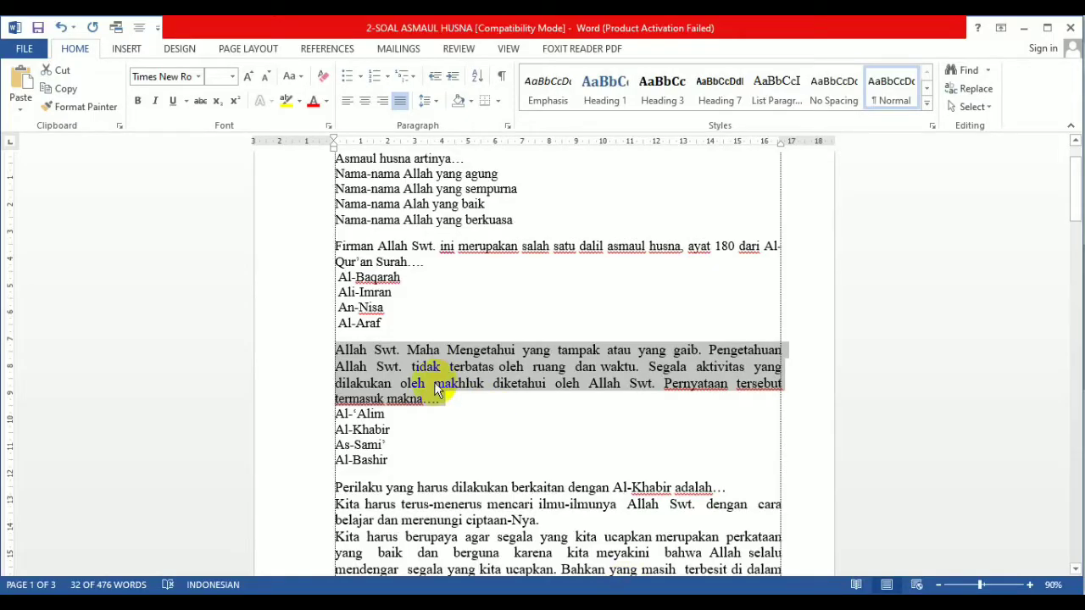
pyautogui.moveTo(409, 417); pyautogui.dragTo(335, 413)
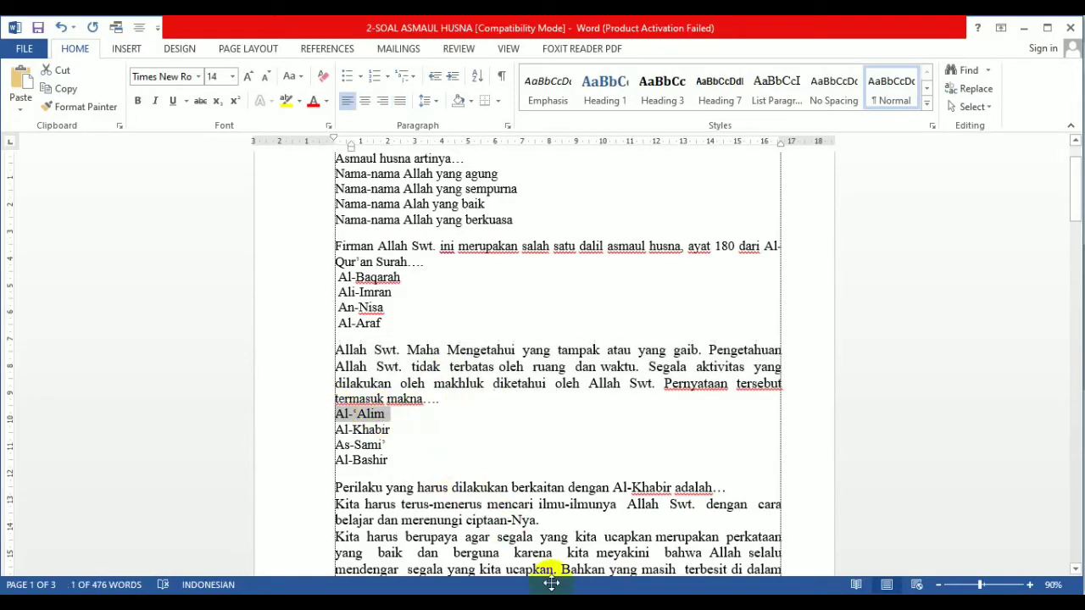
pyautogui.click(603, 594)
pyautogui.click(519, 551)
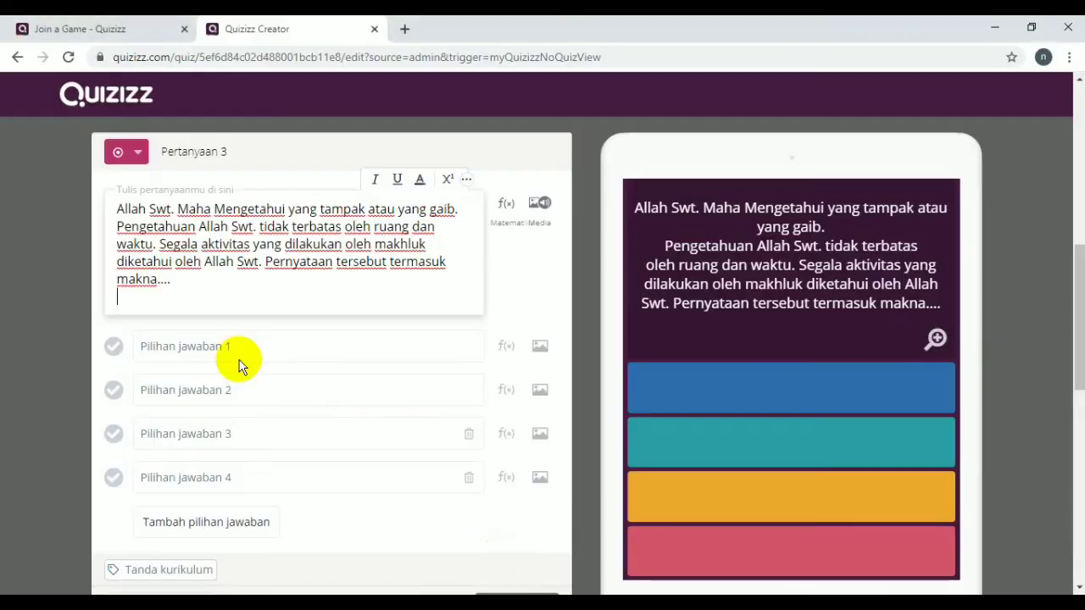
pyautogui.click(198, 351)
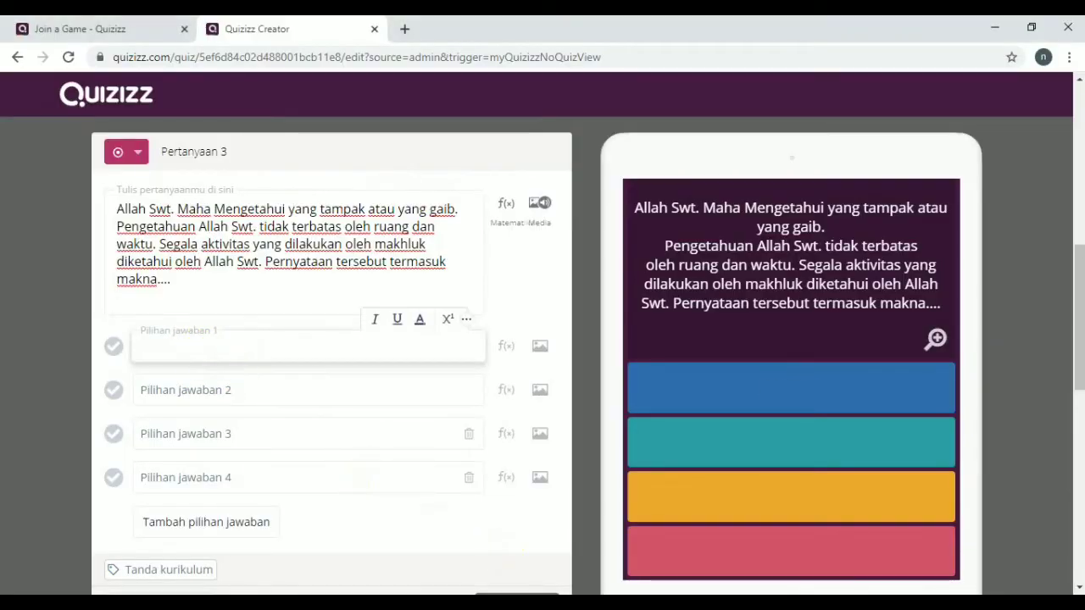
pyautogui.write('Al-‘Alim')
# Step: Copy "Al-Khabir" from the Word document into answer option 2 of question 3 in Quizizz
pyautogui.hotkey('alt', 'Tab')
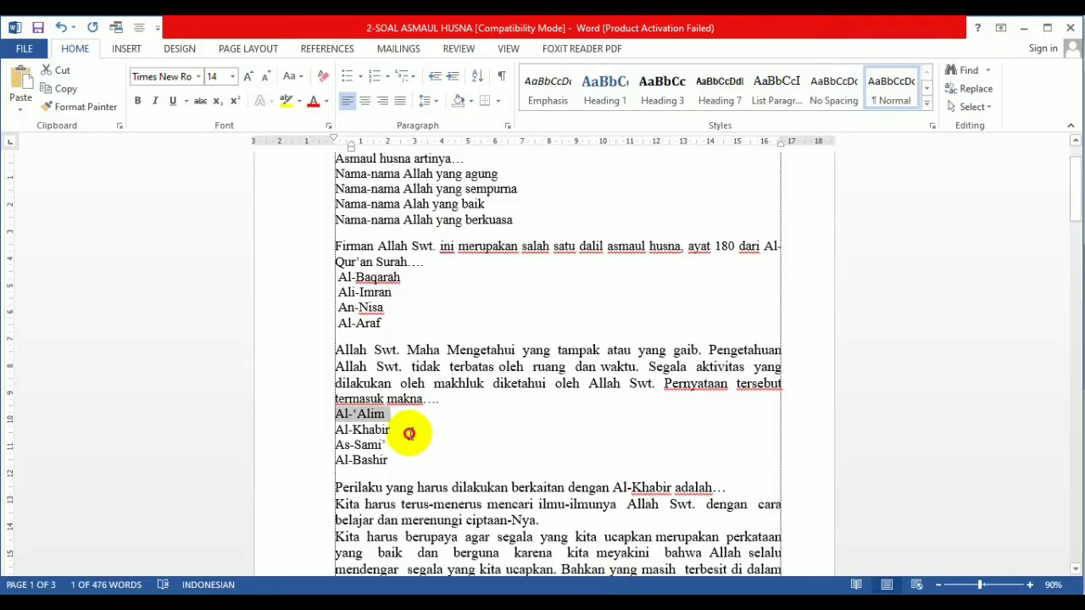
pyautogui.moveTo(397, 430); pyautogui.dragTo(331, 426)
pyautogui.hotkey('ctrl', 'c')
pyautogui.rightClick(629, 596)
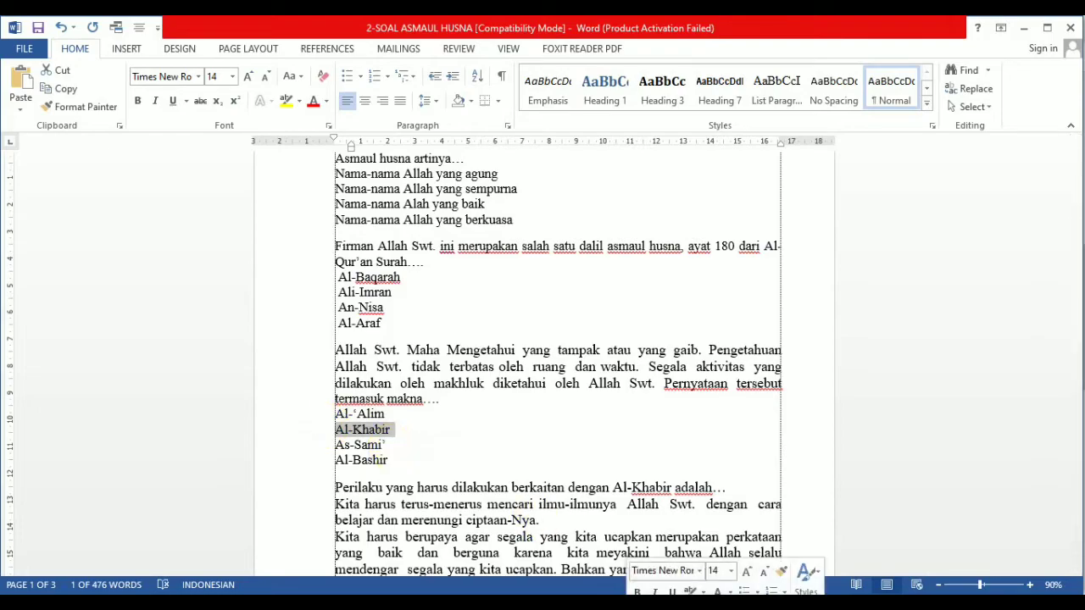
pyautogui.click(532, 536)
pyautogui.click(142, 388)
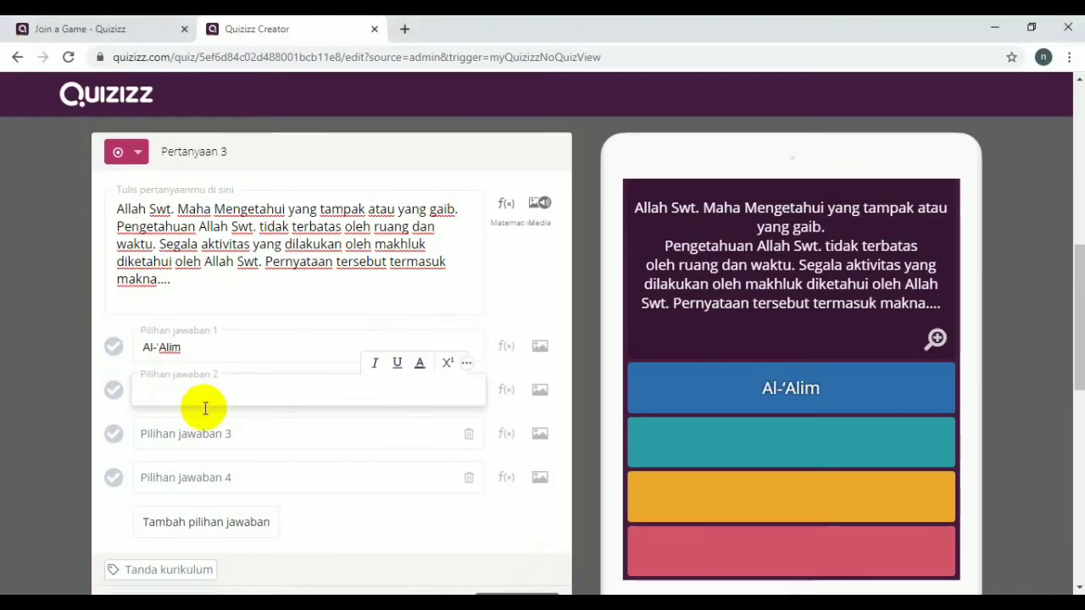
pyautogui.hotkey('ctrl', 'v')
# Step: Copy "As-Sami’" from the Word document into answer option 3 of question 3 in Quizizz
pyautogui.hotkey('alt', 'Tab')
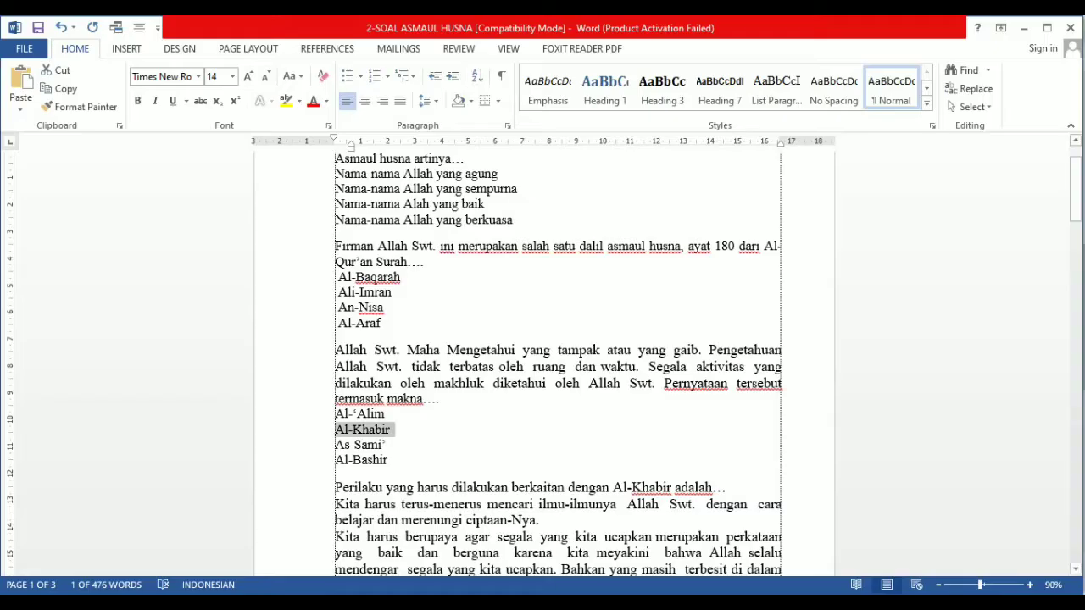
pyautogui.moveTo(416, 449); pyautogui.dragTo(328, 441)
pyautogui.hotkey('ctrl', 'c')
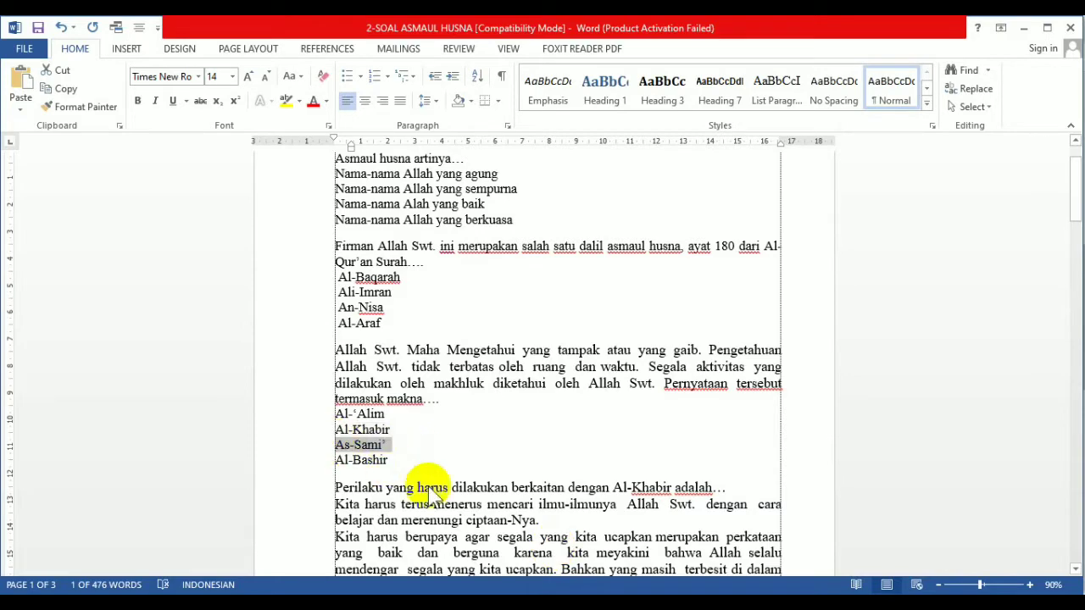
pyautogui.click(509, 602)
pyautogui.click(501, 564)
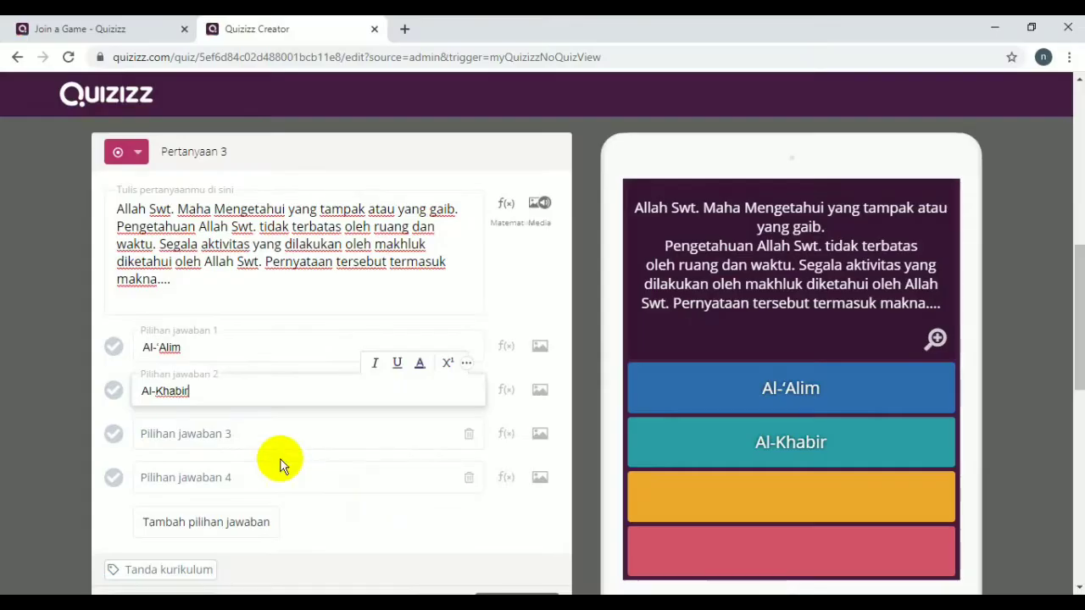
pyautogui.click(219, 435)
pyautogui.hotkey('ctrl', 'v')
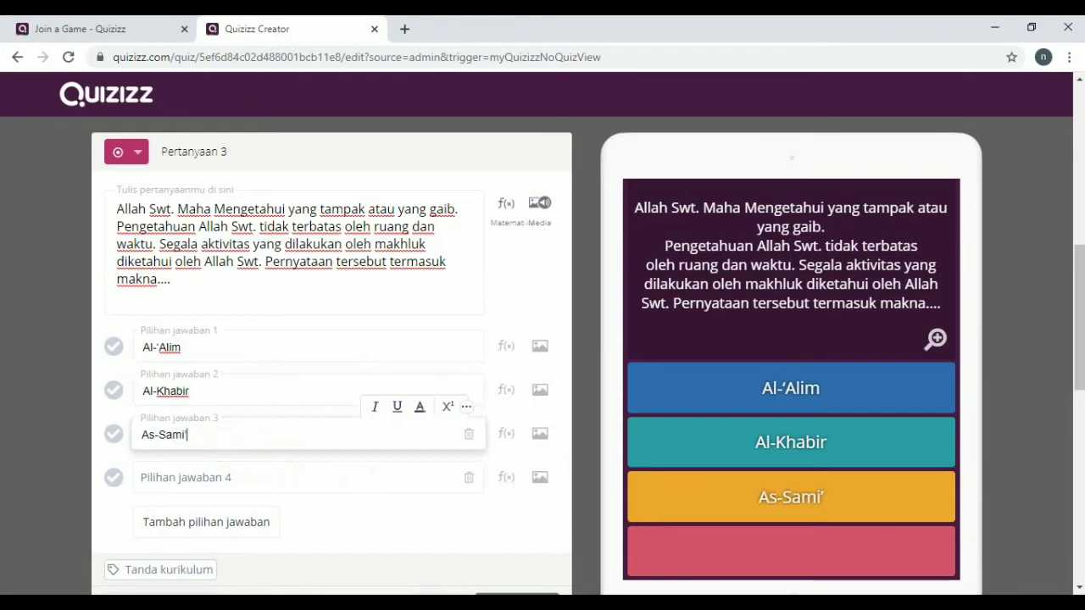
# Step: Copy "Al-Bashir" from the Word document into answer option 4 of question 3 in Quizizz
pyautogui.hotkey('alt', 'Tab')
pyautogui.moveTo(424, 463); pyautogui.dragTo(336, 462)
pyautogui.hotkey('ctrl', 'c')
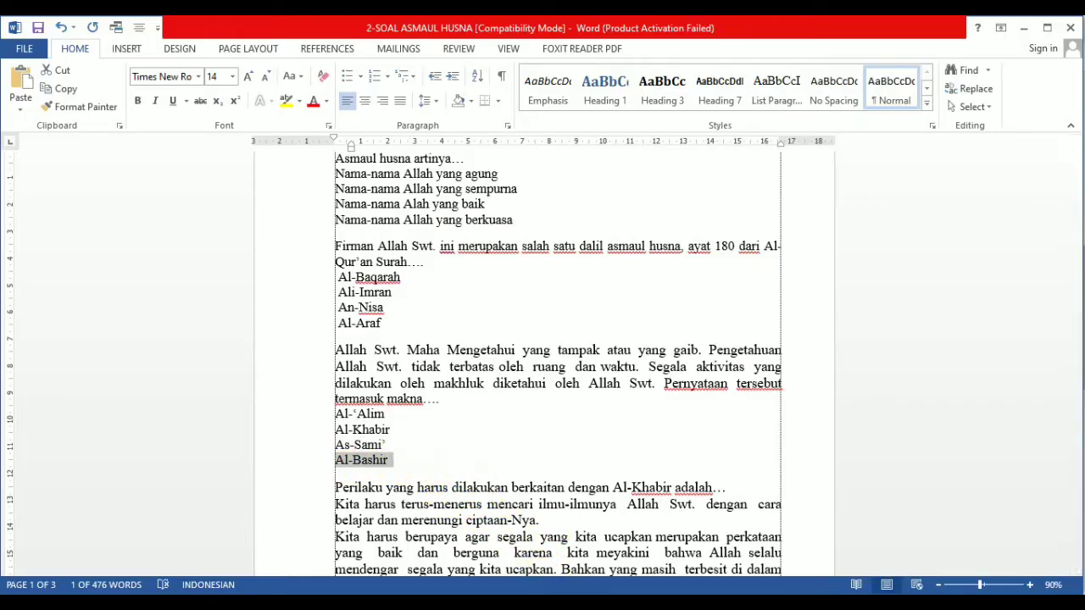
pyautogui.click(521, 537)
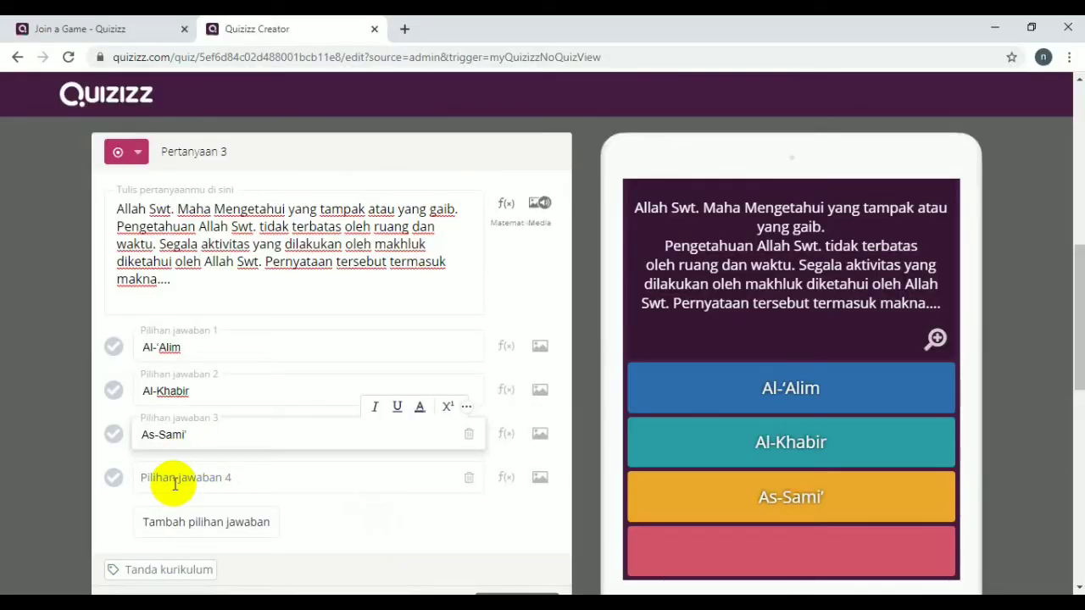
pyautogui.click(174, 483)
pyautogui.hotkey('ctrl', 'v')
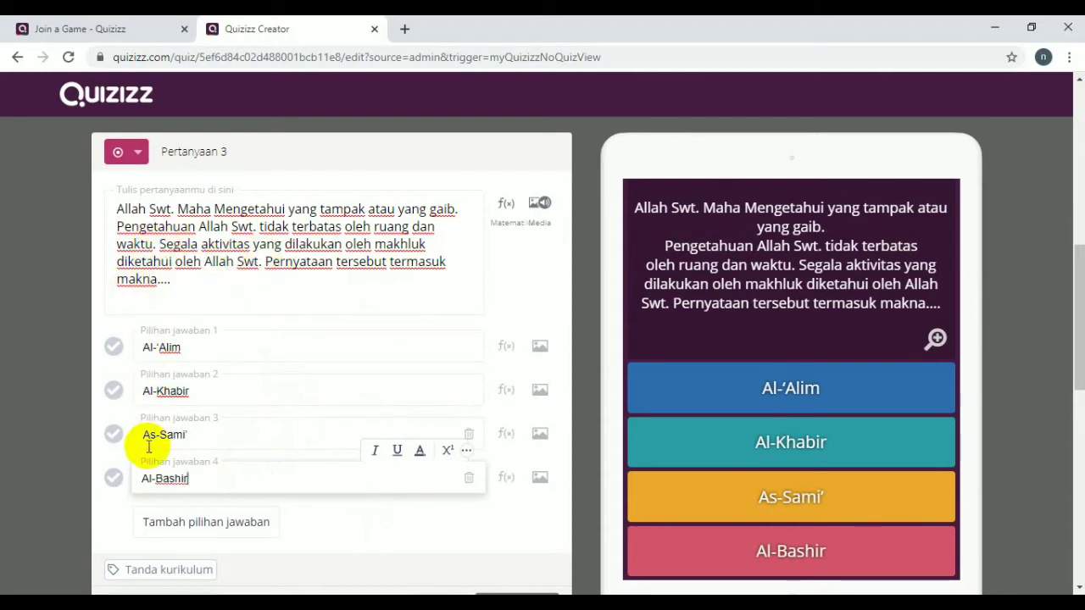
# Step: Mark Al-‘Alim as the correct answer, set the time limit to 20 seconds (20 Detik), and save question 3
pyautogui.click(113, 348)
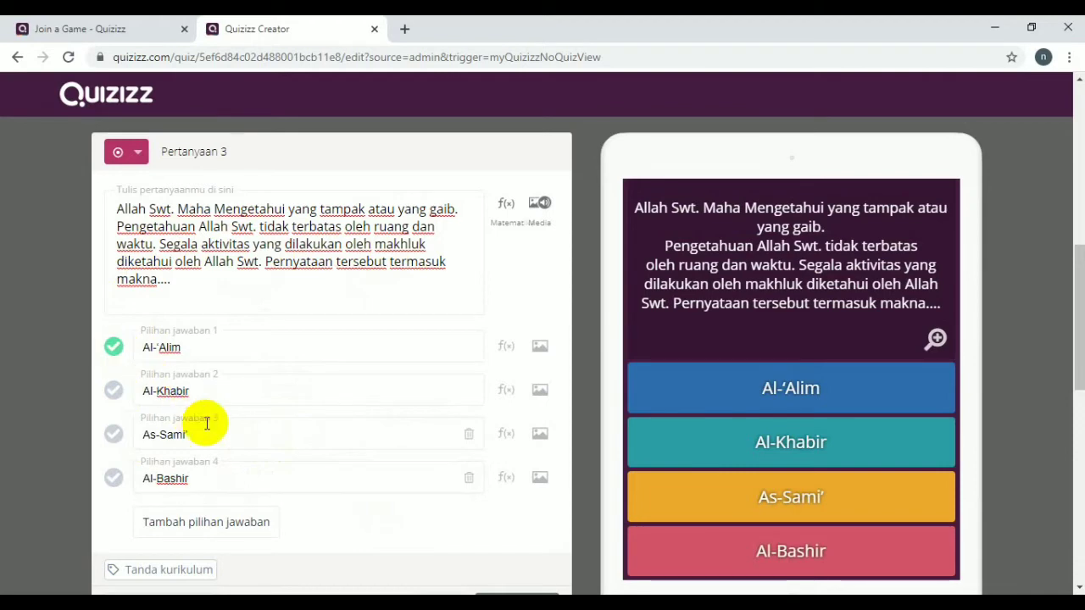
pyautogui.scroll(-1, 206, 424)
pyautogui.click(206, 529)
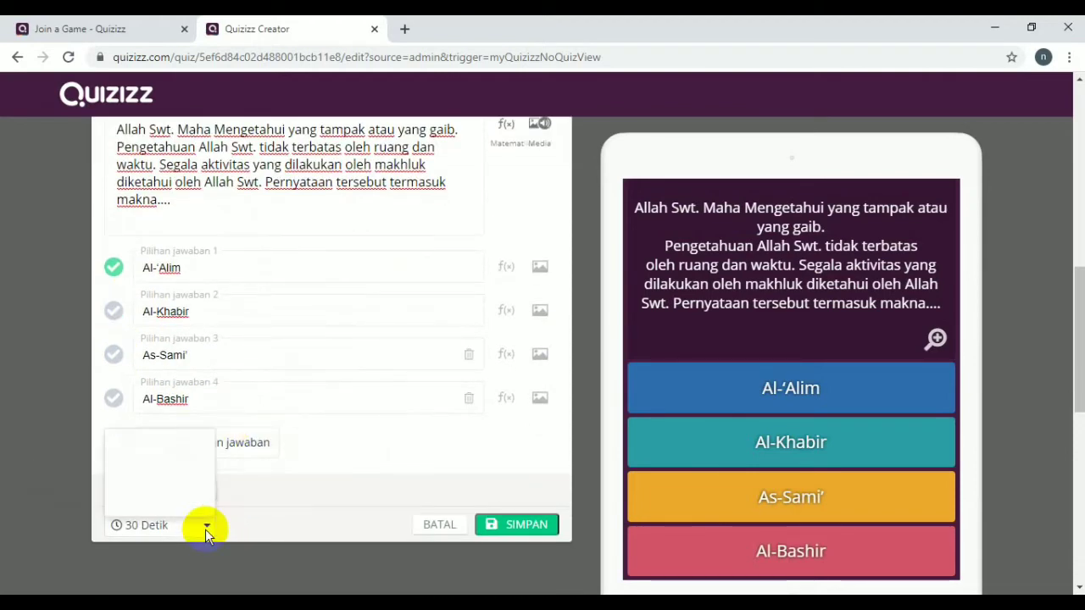
pyautogui.click(153, 350)
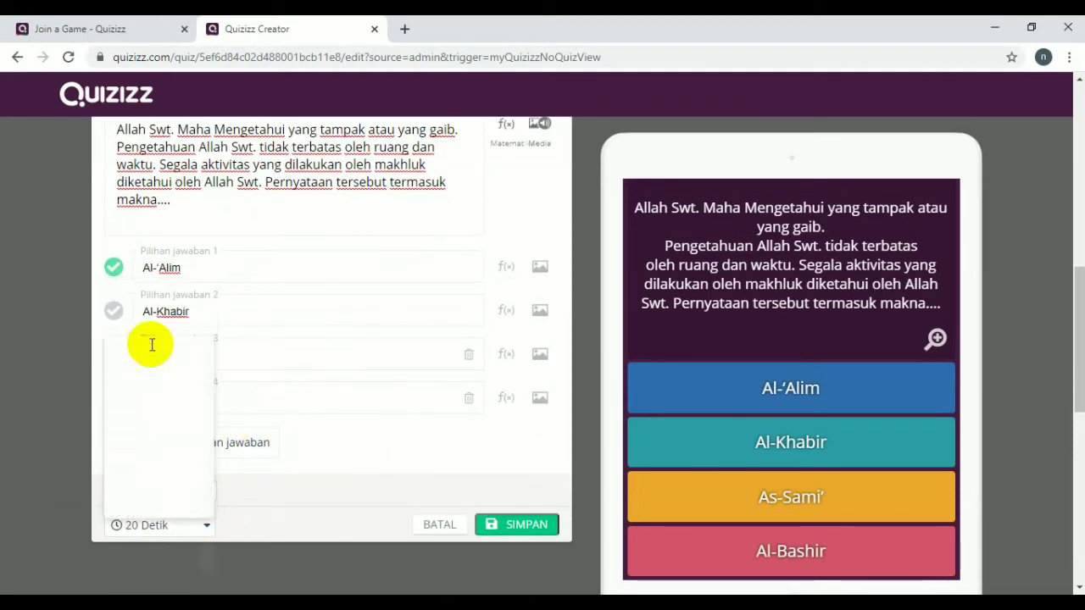
pyautogui.click(532, 530)
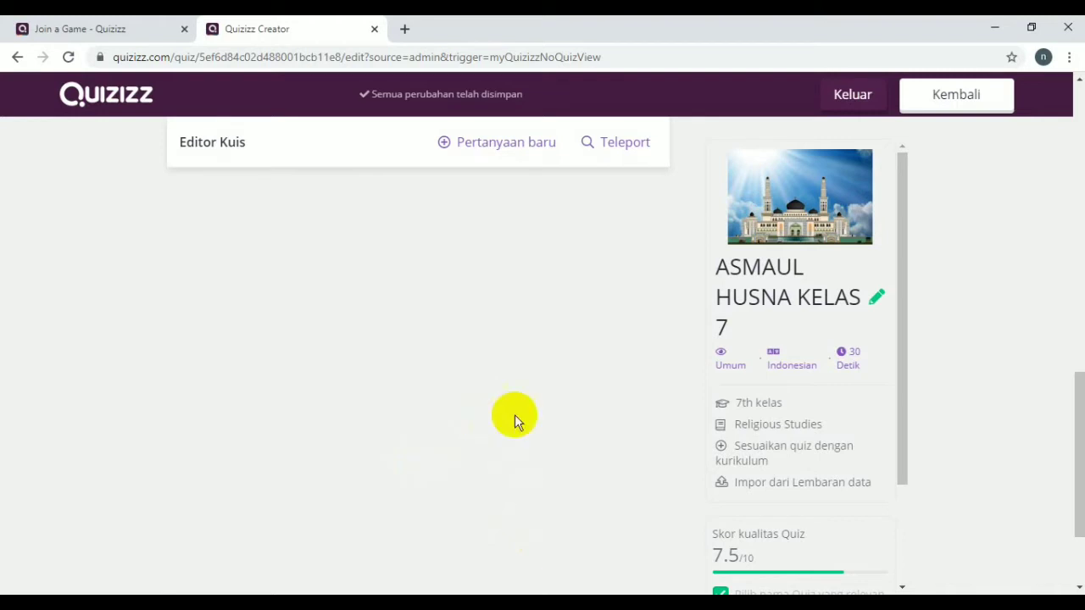
# Step: Add a fourth multiple-choice question in Quizizz with the Word document's text "Perilaku yang harus dilakukan berkaitan dengan Al-Khabir adalah…"
pyautogui.click(443, 144)
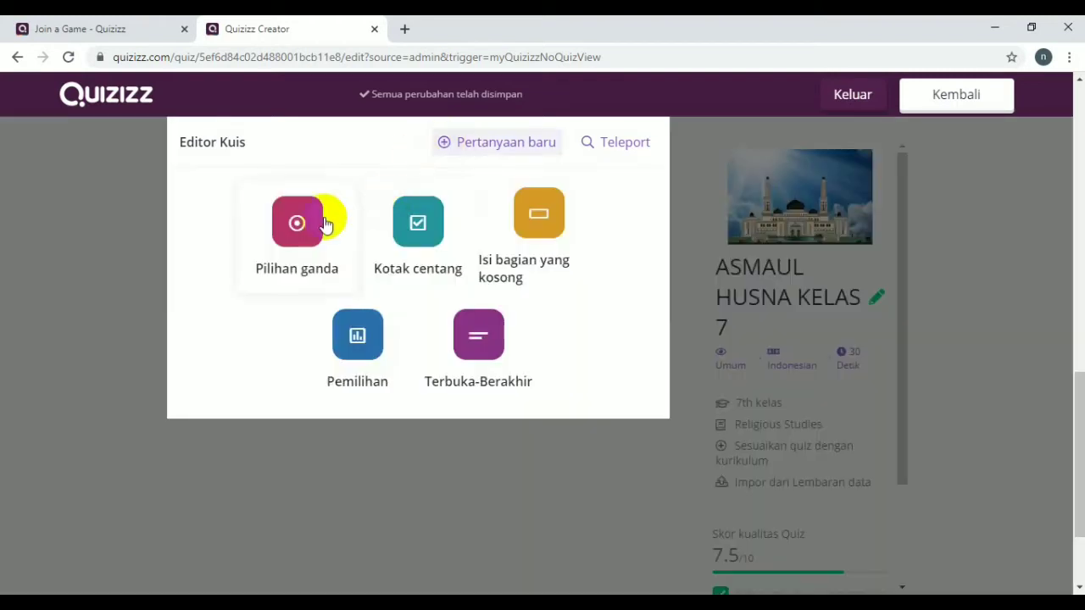
pyautogui.click(298, 222)
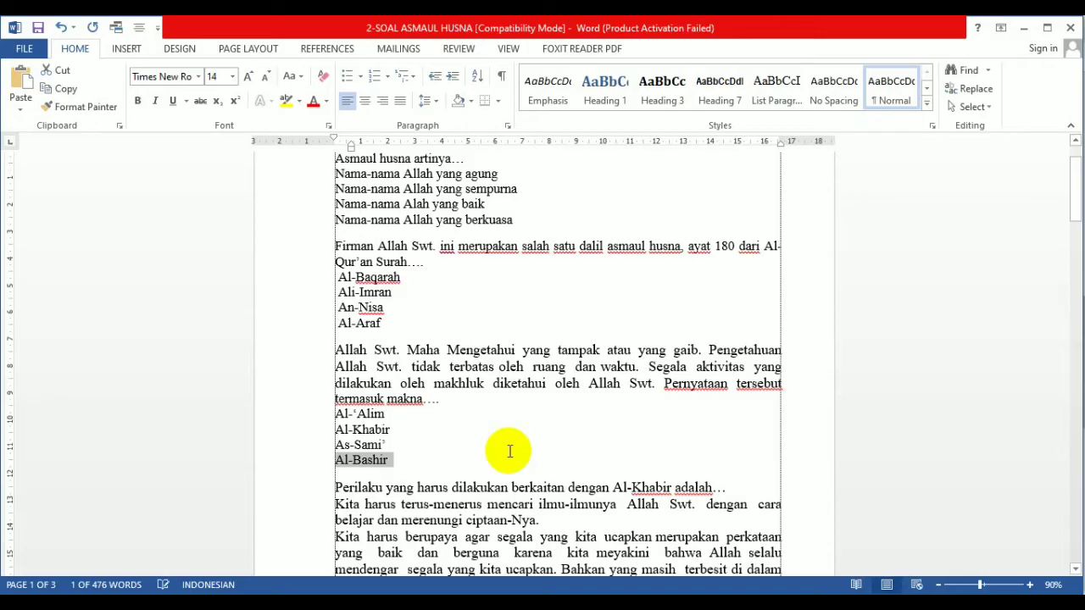
pyautogui.scroll(-5, 503, 440)
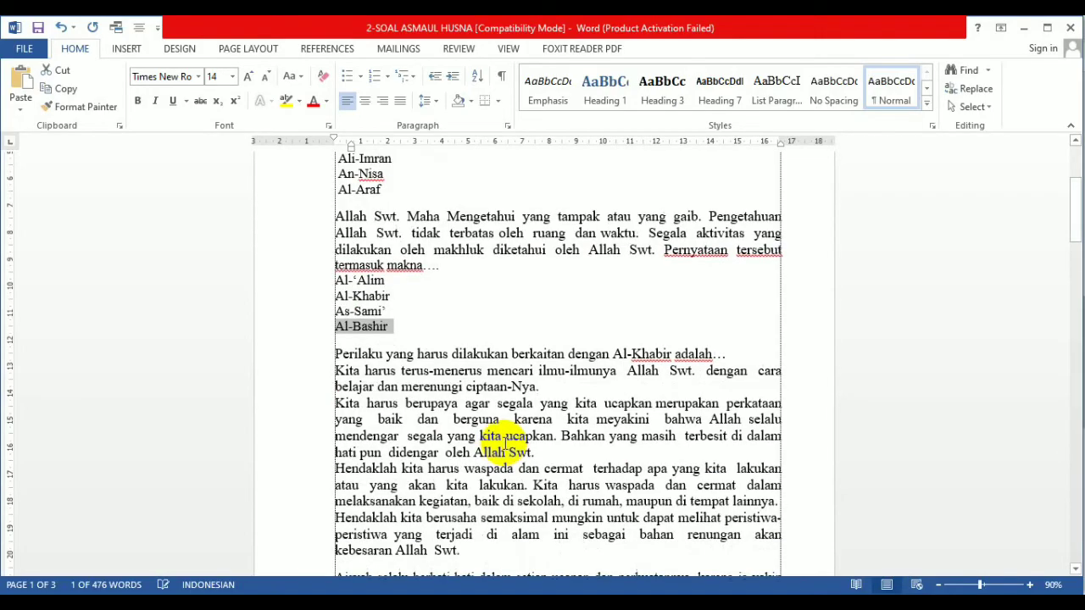
pyautogui.scroll(-1, 503, 440)
pyautogui.moveTo(727, 287); pyautogui.dragTo(337, 288)
pyautogui.hotkey('ctrl', 'c')
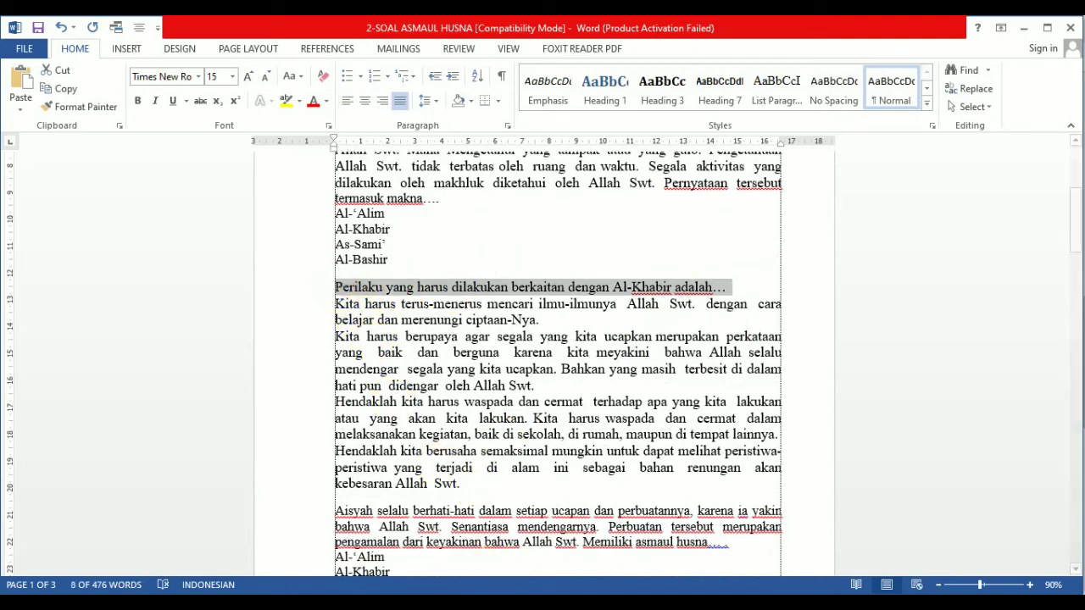
pyautogui.click(520, 534)
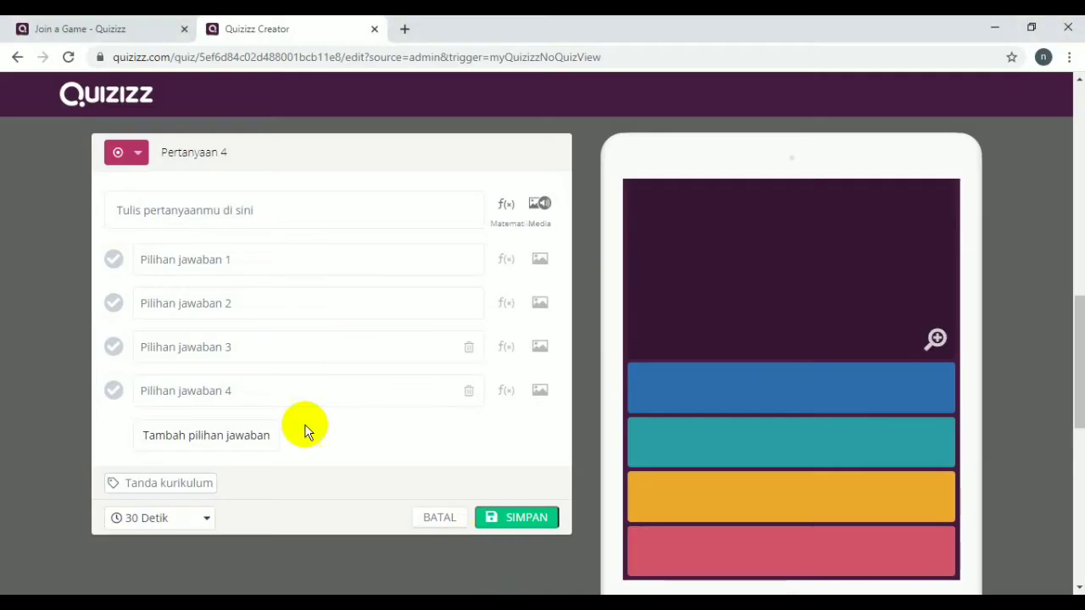
pyautogui.click(175, 212)
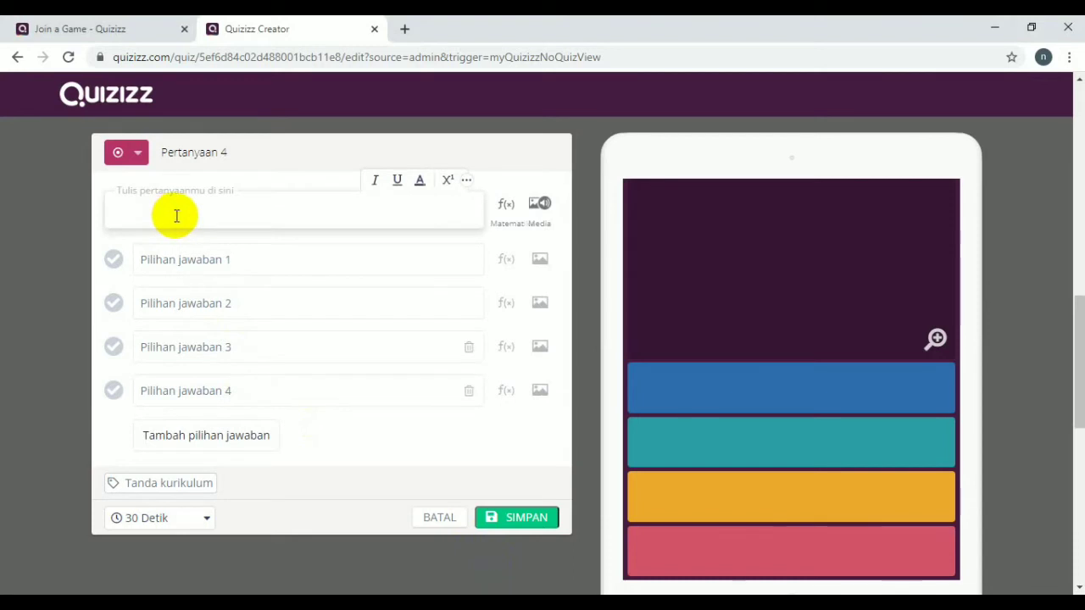
pyautogui.hotkey('ctrl', 'v')
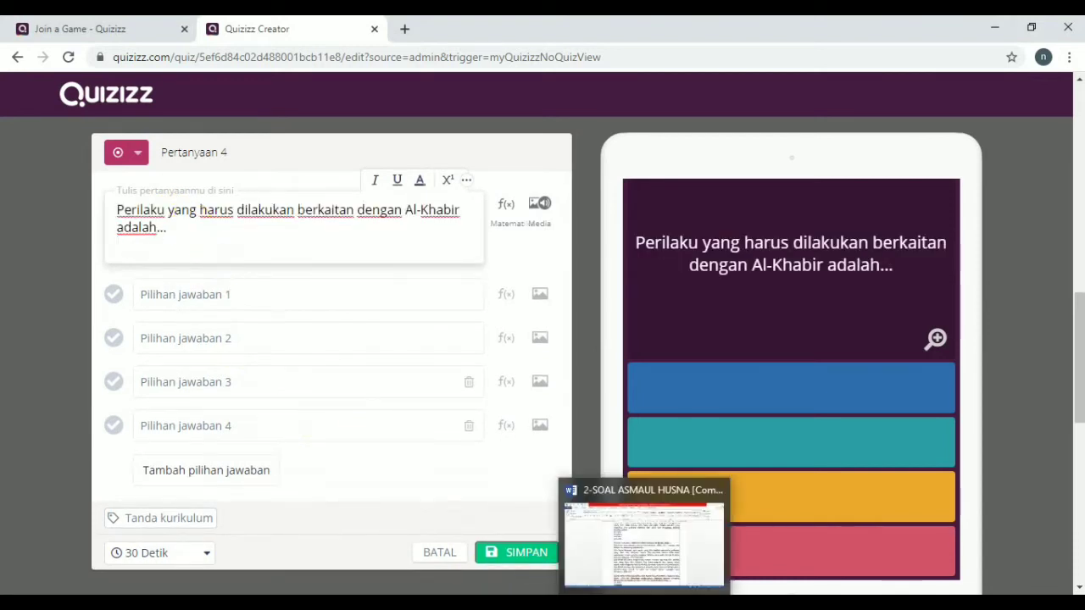
# Step: Copy the "Kita harus terus-menerus mencari ilmu-ilmunya Allah Swt.…" answer from the Word document into answer option 1 of question 4 in Quizizz
pyautogui.click(642, 570)
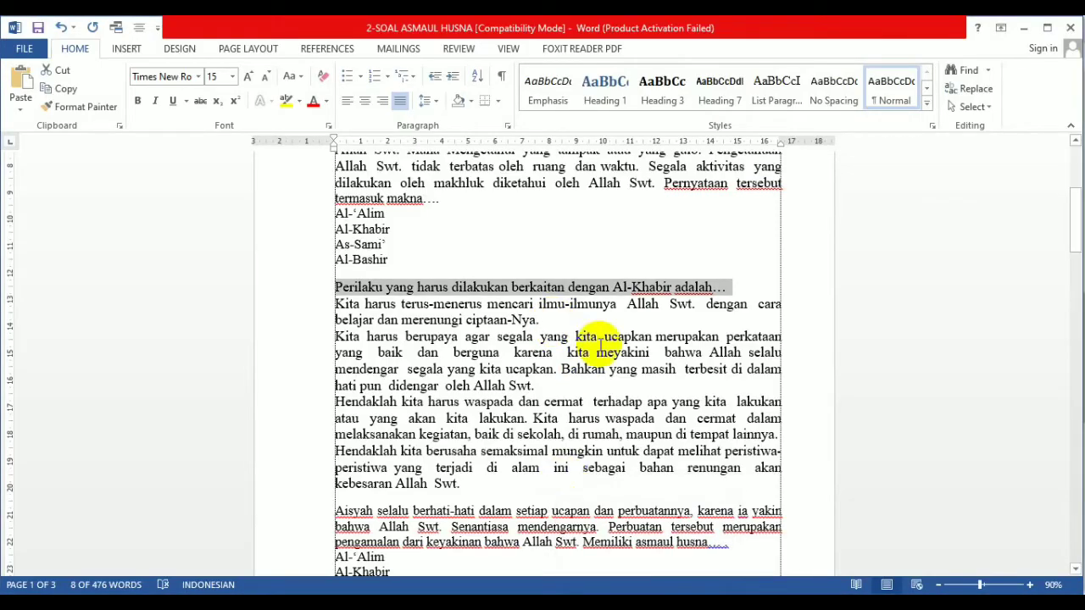
pyautogui.moveTo(543, 323); pyautogui.dragTo(352, 298)
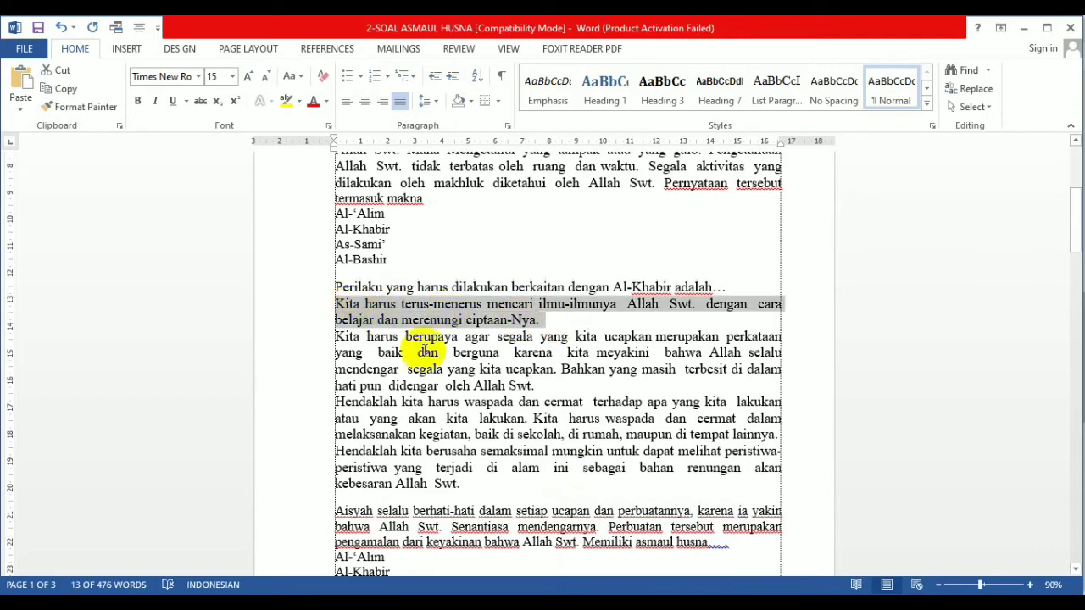
pyautogui.click(536, 579)
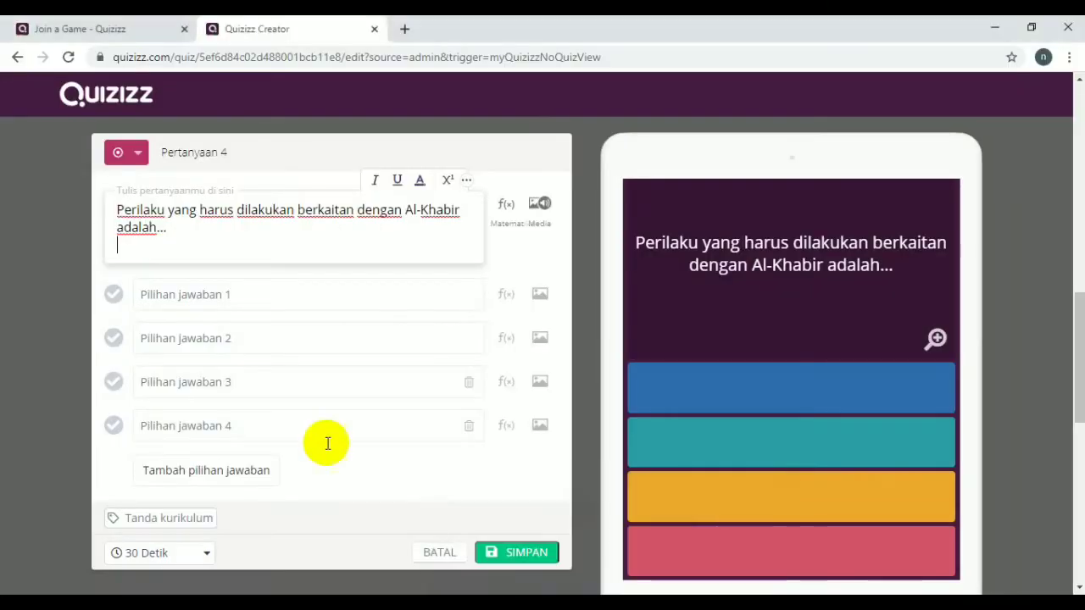
pyautogui.click(187, 294)
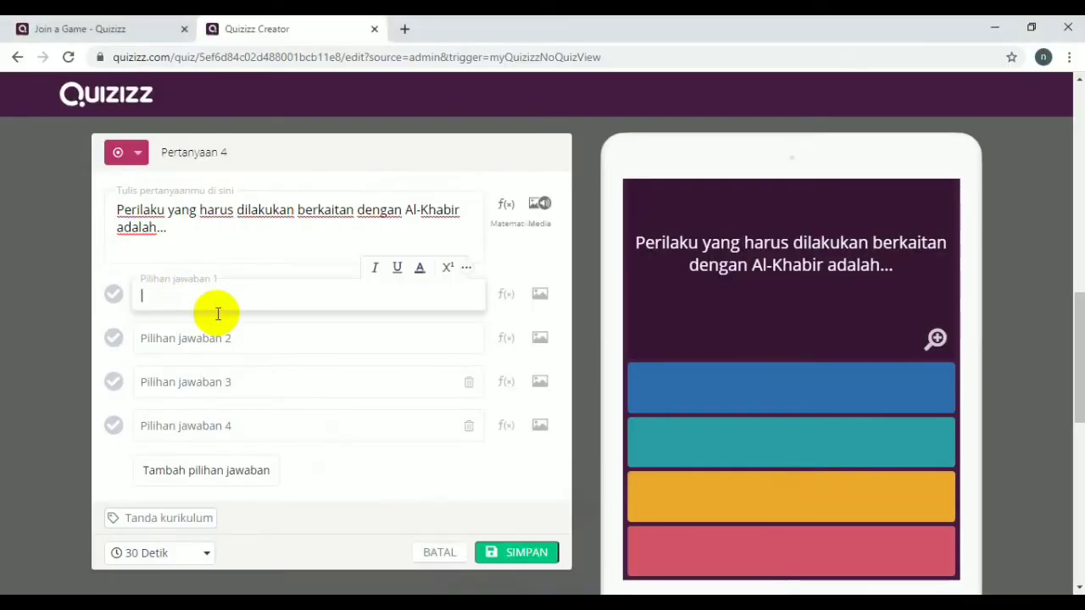
pyautogui.write('Kita harus terus-menerus mencari ilmu- ilmunya Allah Swt. dengan cara belajar dan merenungi ciptaan-Nya.')
# Step: Copy the "Kita harus berupaya agar segala yang kita ucapkan…" answer from the Word document into answer option 2 of question 4 in Quizizz
pyautogui.hotkey('alt', 'Tab')
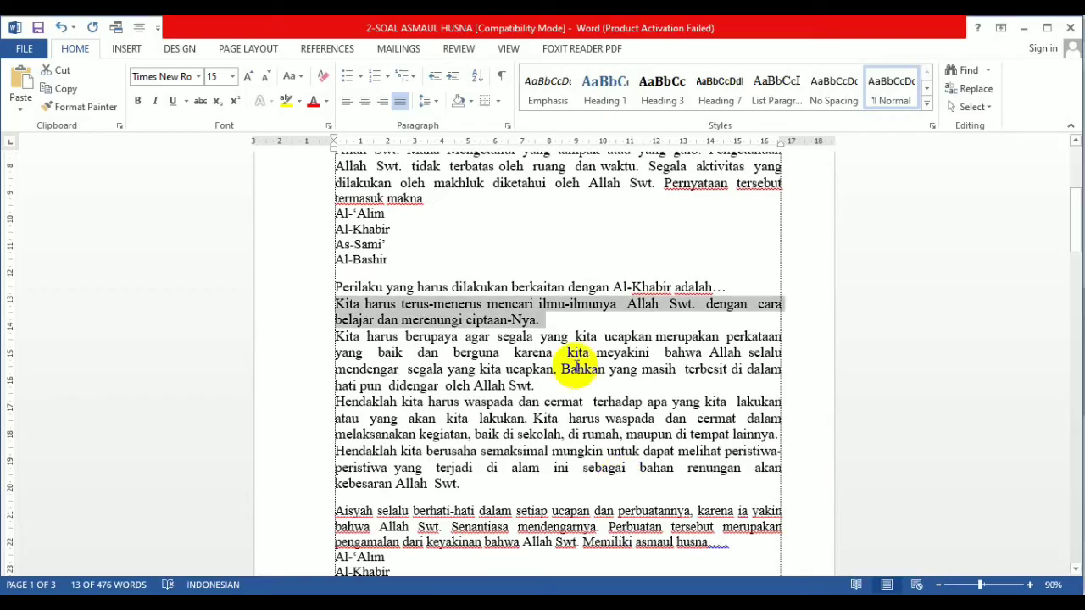
pyautogui.moveTo(534, 385); pyautogui.dragTo(350, 337)
pyautogui.hotkey('ctrl', 'c')
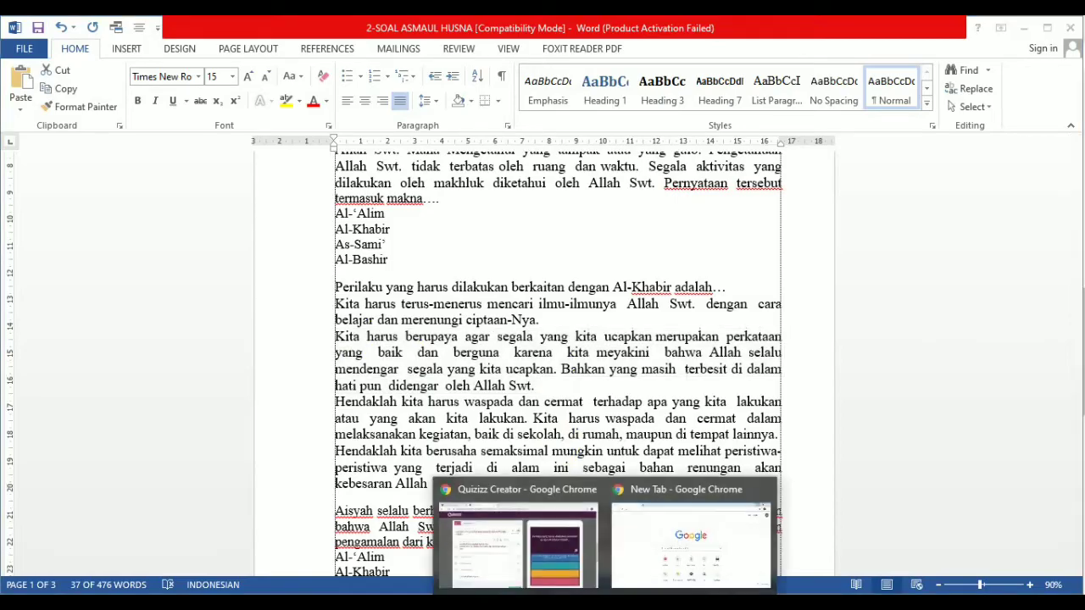
pyautogui.click(508, 543)
pyautogui.click(200, 388)
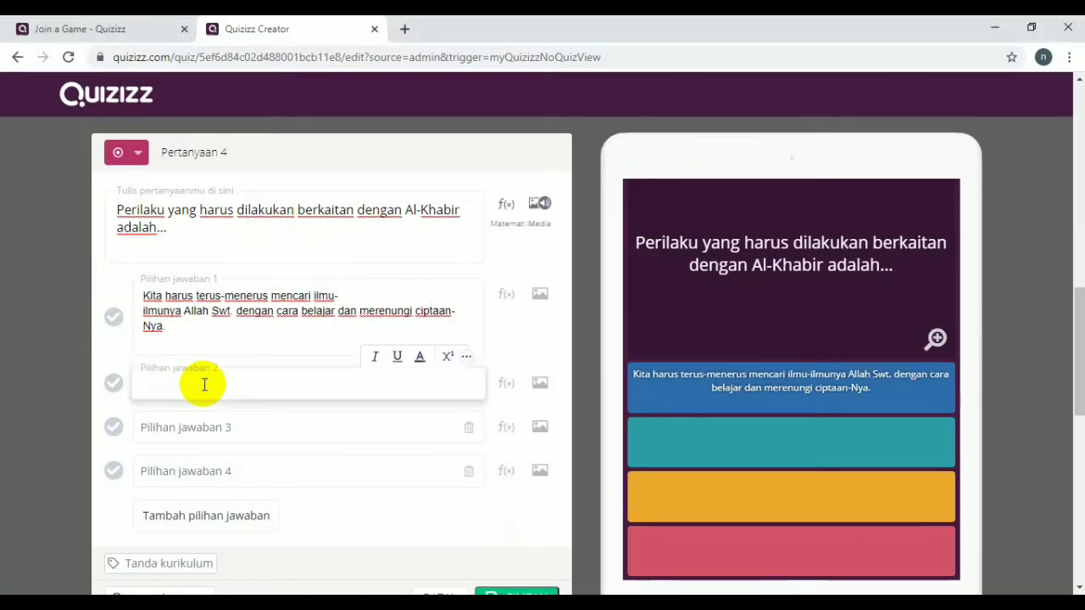
pyautogui.hotkey('ctrl', 'v')
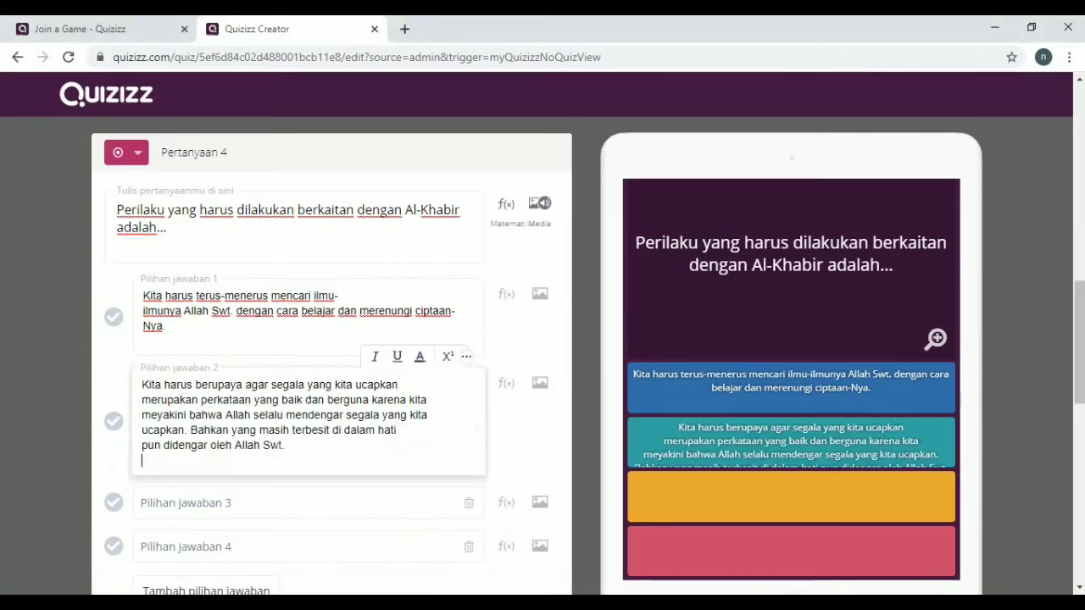
# Step: Copy the "Hendaklah kita harus waspada dan cermat…" answer from the Word document into answer option 3 of question 4 in Quizizz
pyautogui.click(604, 560)
pyautogui.scroll(1, 546, 456)
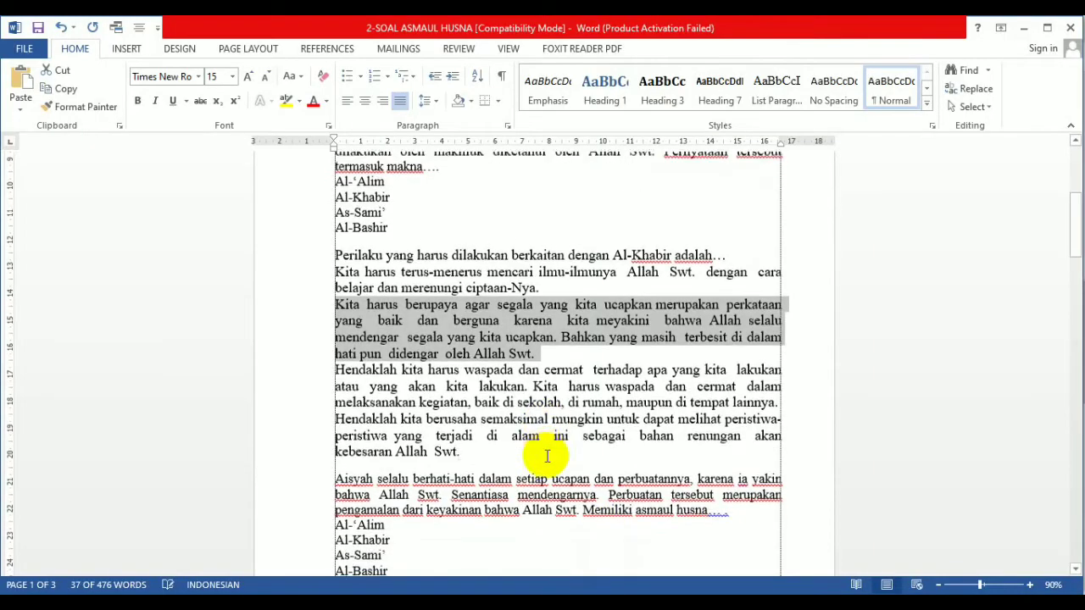
pyautogui.moveTo(780, 401); pyautogui.dragTo(335, 373)
pyautogui.hotkey('ctrl', 'c')
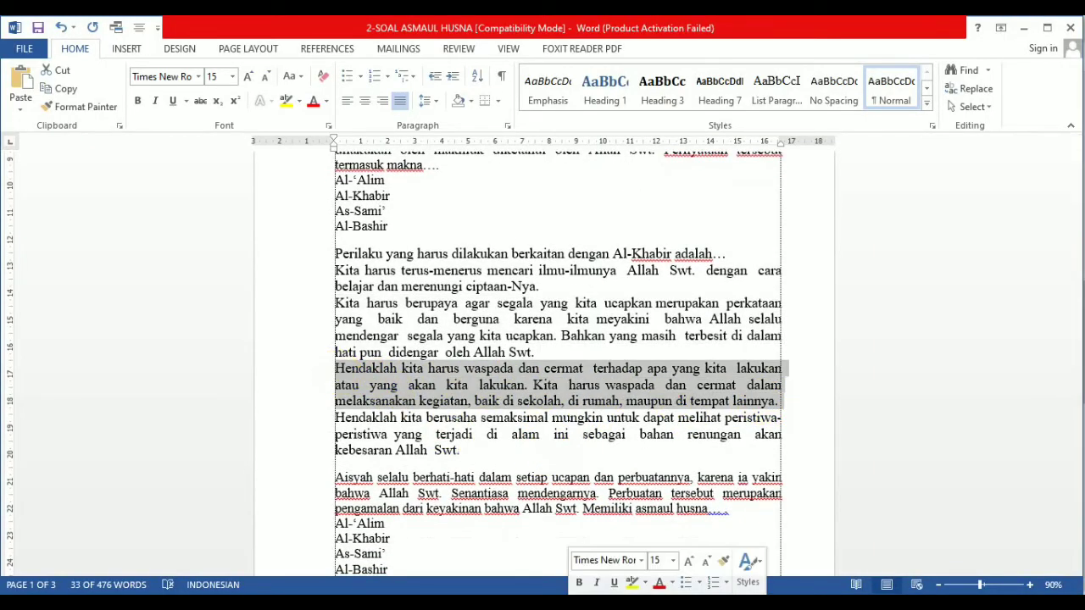
pyautogui.click(551, 591)
pyautogui.click(551, 588)
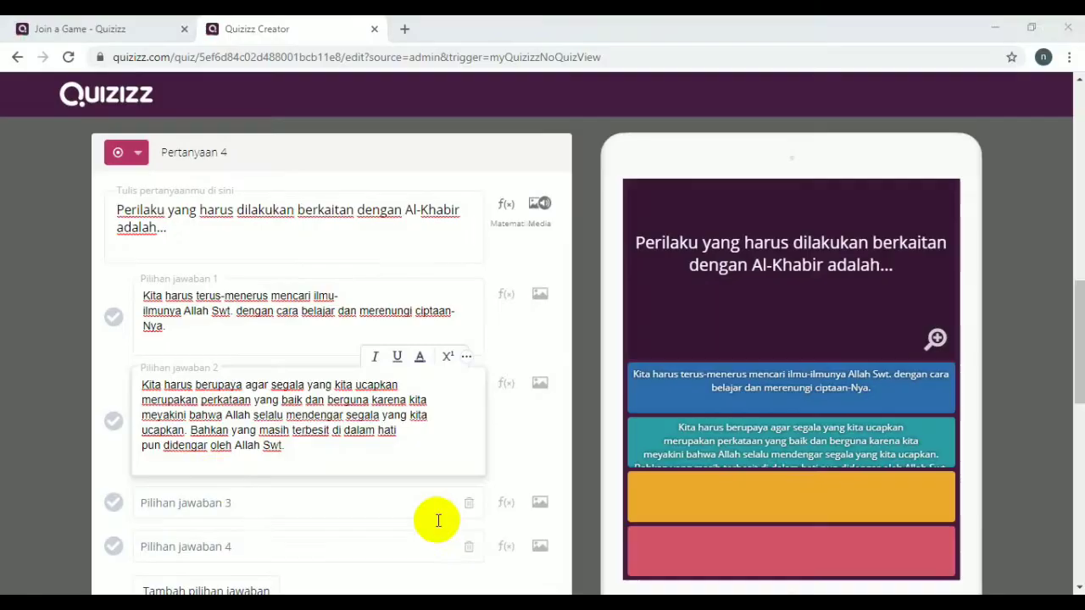
pyautogui.click(212, 500)
pyautogui.hotkey('ctrl', 'v')
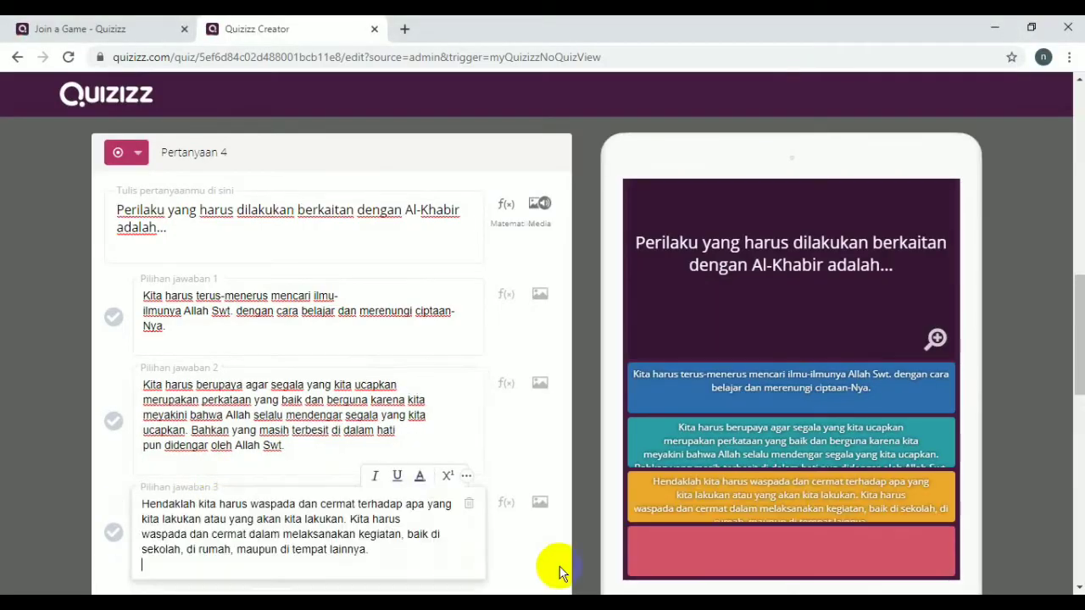
# Step: Copy the "Hendaklah kita berusaha semaksimal mungkin…" answer from the Word document into answer option 4 of question 4 in Quizizz
pyautogui.hotkey('alt', 'Tab')
pyautogui.moveTo(467, 387); pyautogui.dragTo(346, 350)
pyautogui.click(593, 603)
pyautogui.click(518, 542)
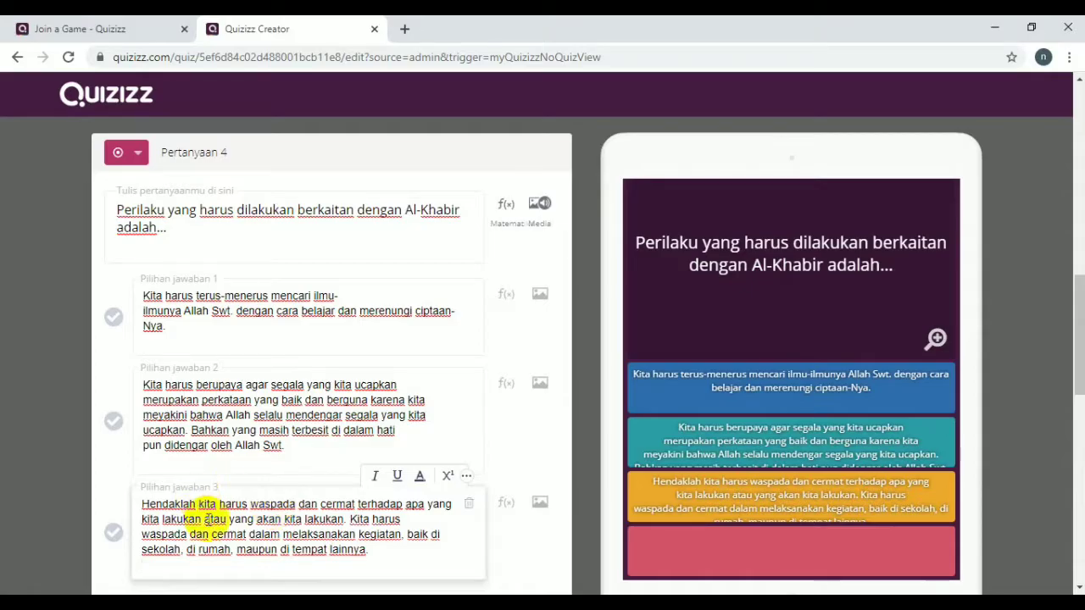
pyautogui.scroll(-2, 187, 501)
pyautogui.click(206, 447)
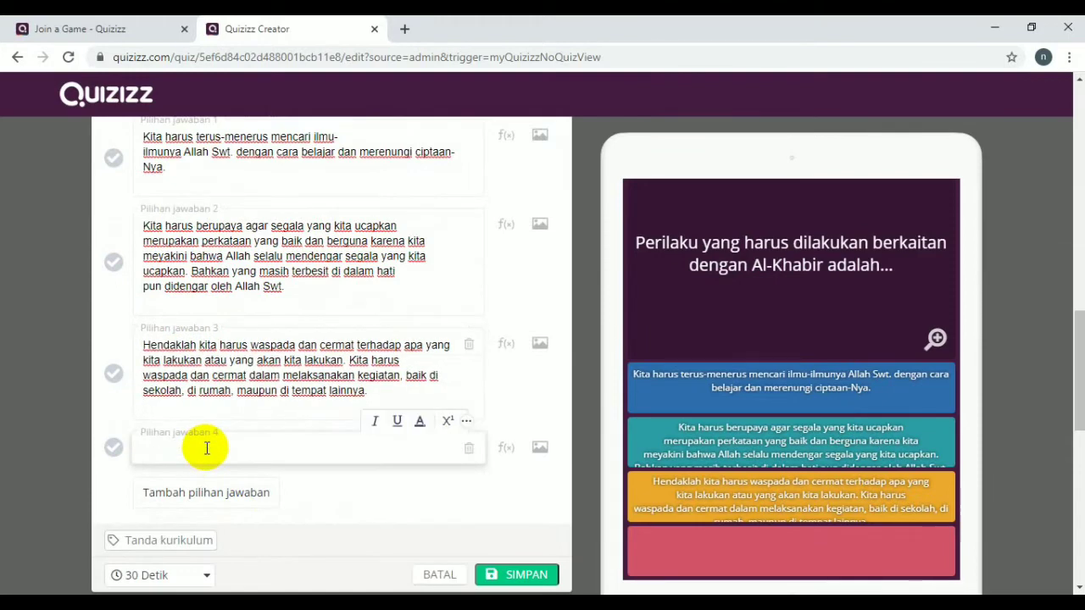
pyautogui.write('Hendaklah kita berusaha semaksimal mungkin untuk dapat melihat peristiwa-peristiwa yang terjadi di alam ini sebagai bahan renungan akan kebesaran Allah Swt.')
# Step: Mark answer option 3, "Hendaklah kita harus waspada dan cermat…", as the correct answer of question 4
pyautogui.scroll(2, 269, 407)
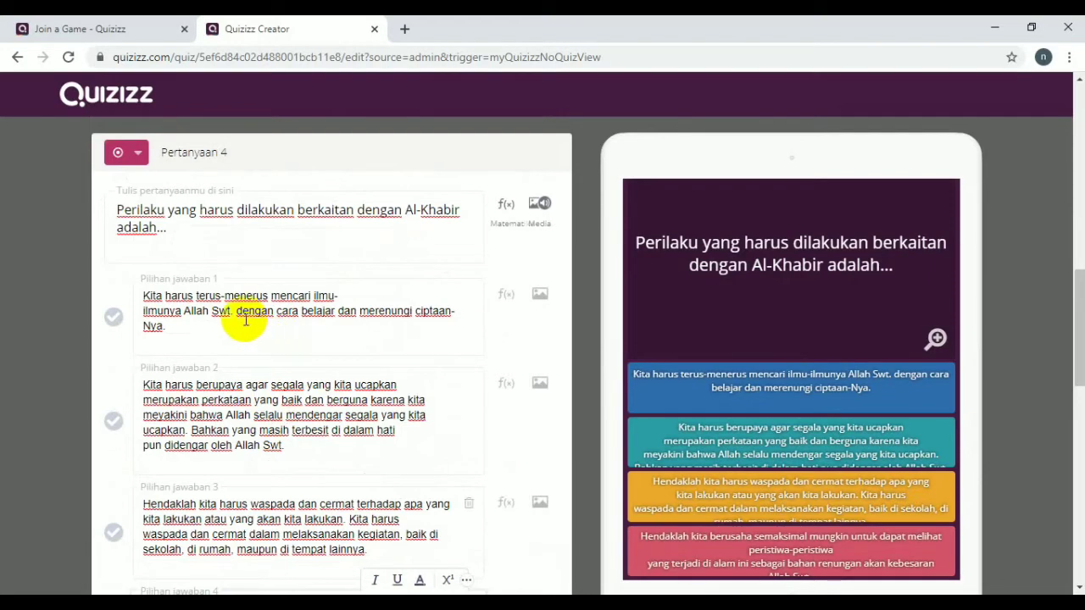
pyautogui.scroll(-1, 244, 320)
pyautogui.scroll(-2, 243, 320)
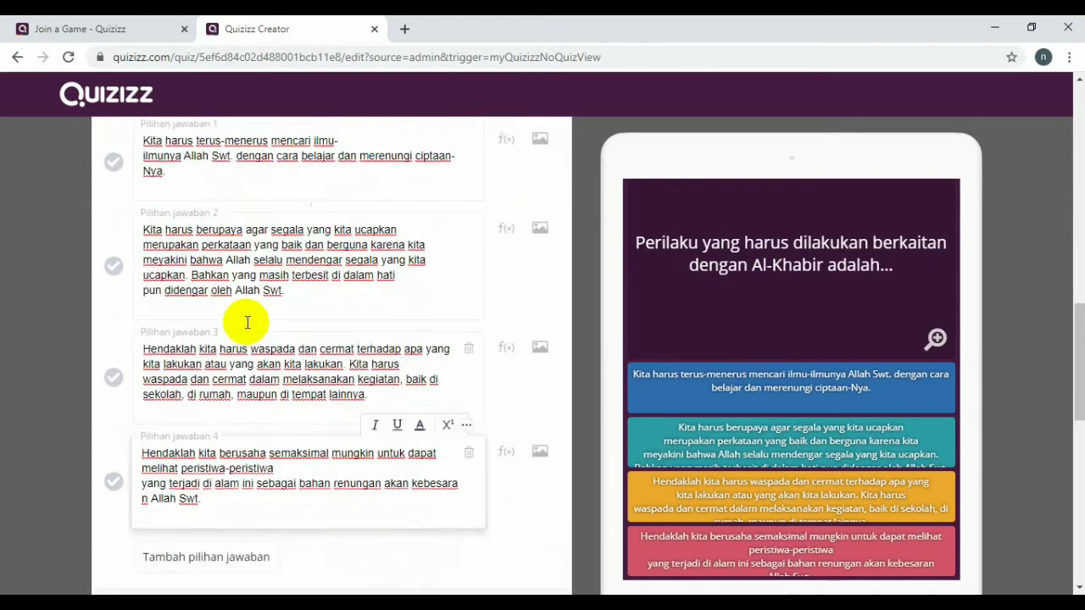
pyautogui.click(114, 298)
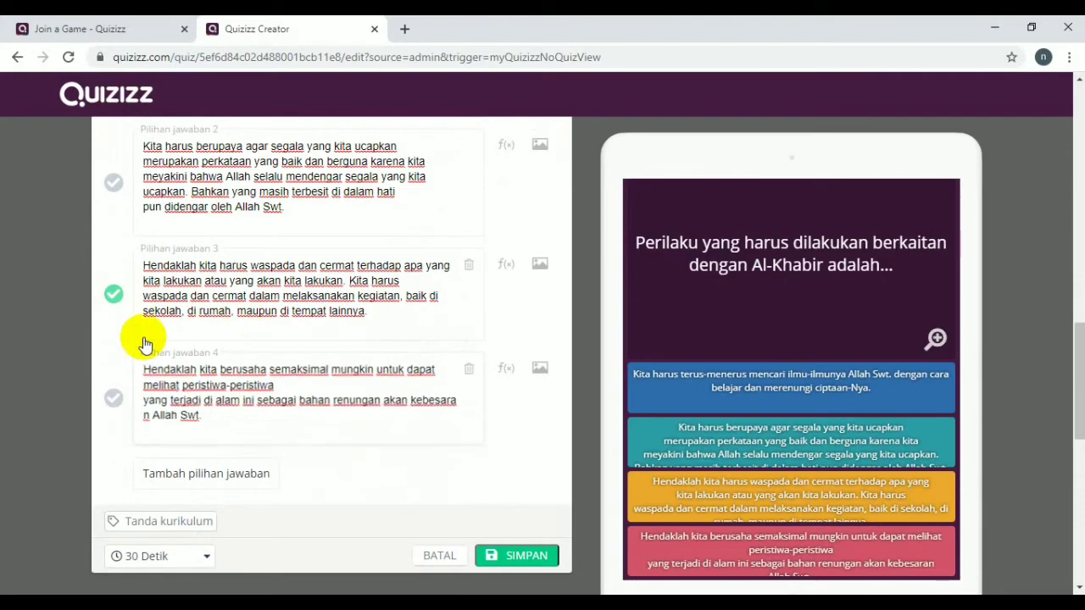
# Step: Set the time limit of question 4 to 20 Detik and save the question
pyautogui.scroll(4, 339, 375)
pyautogui.scroll(-4, 318, 399)
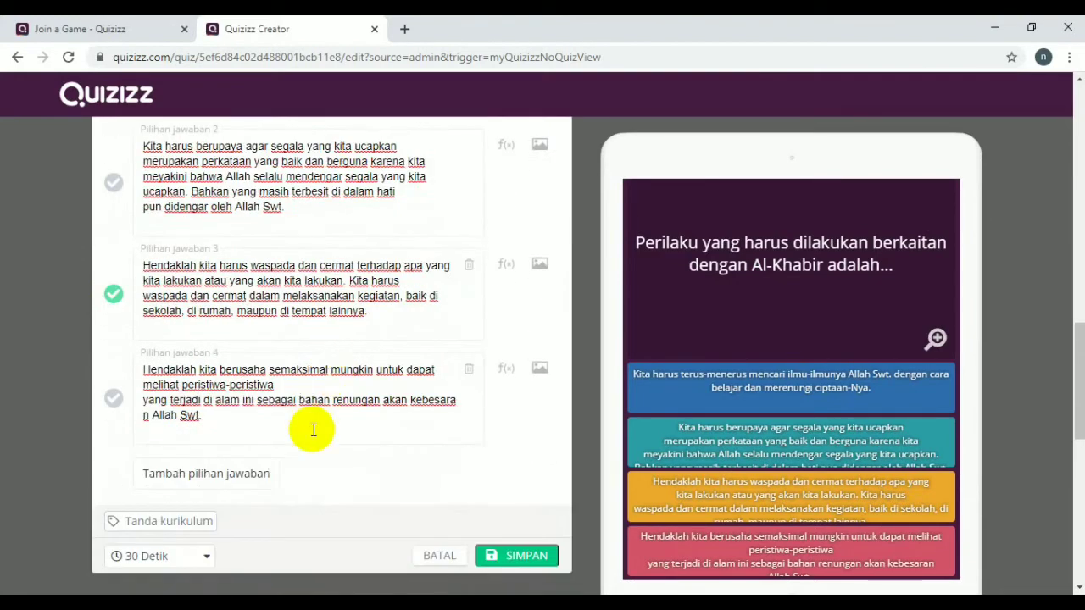
pyautogui.click(210, 556)
pyautogui.click(139, 373)
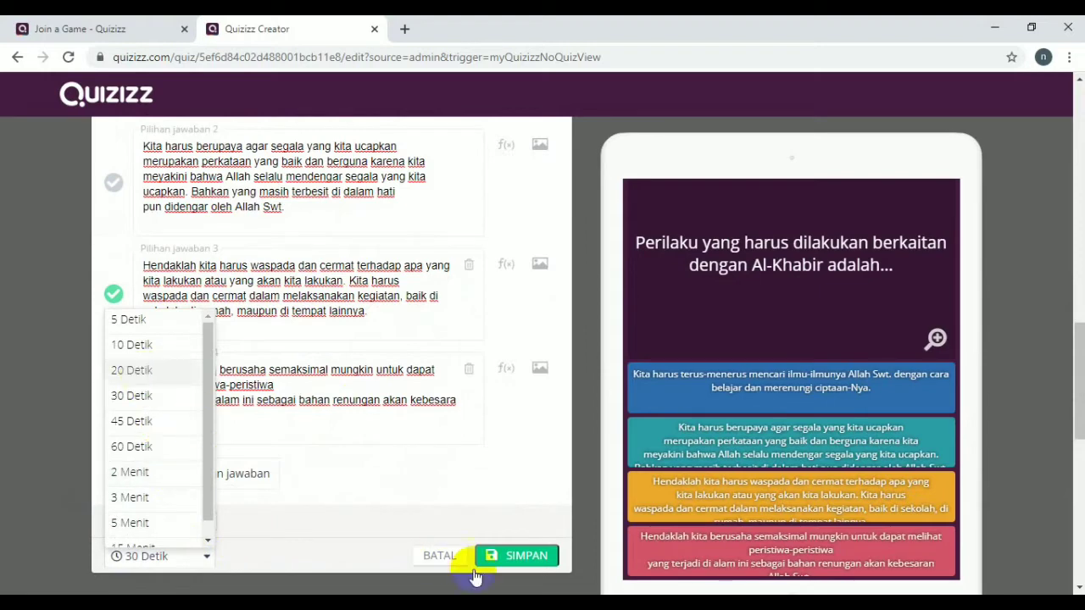
pyautogui.click(526, 563)
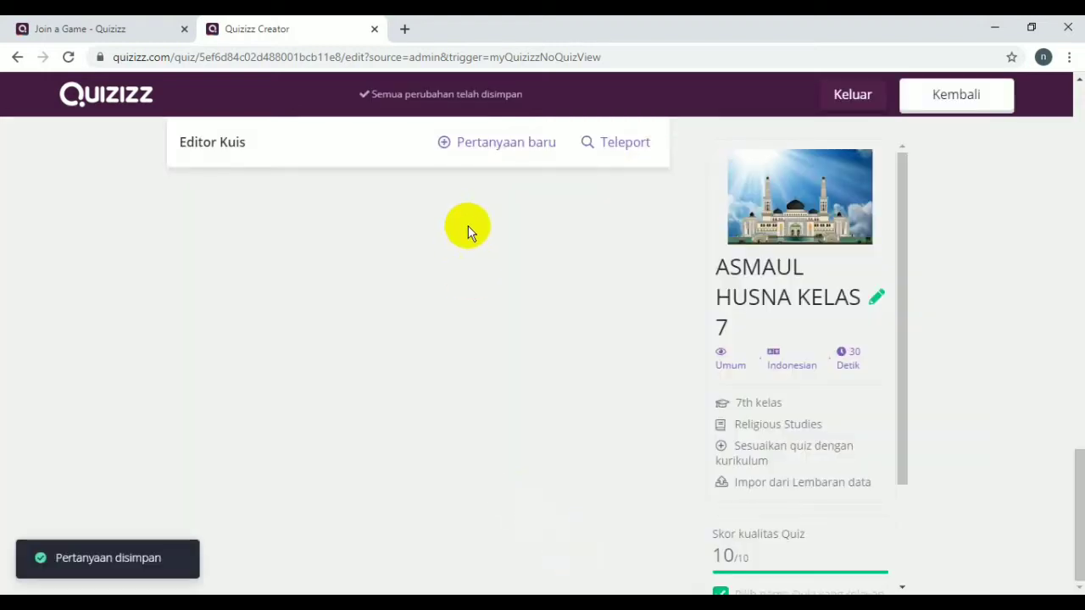
# Step: Add multiple-choice question 5 and copy its "…selalu berhati-hati dalam setiap ucapan dan perbuatannya…" question text from the Word document
pyautogui.click(448, 148)
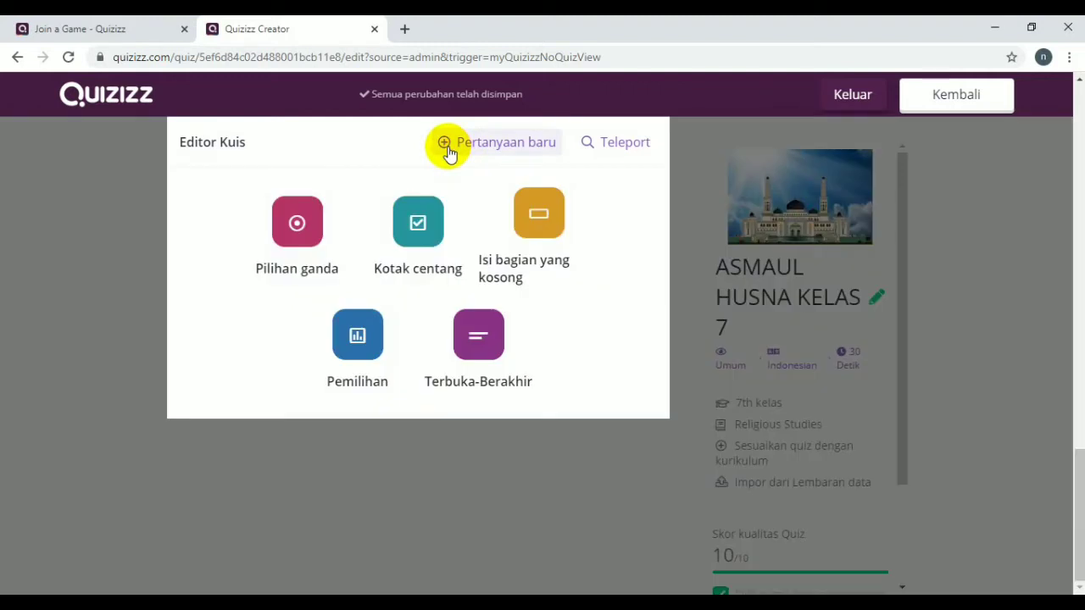
pyautogui.click(306, 243)
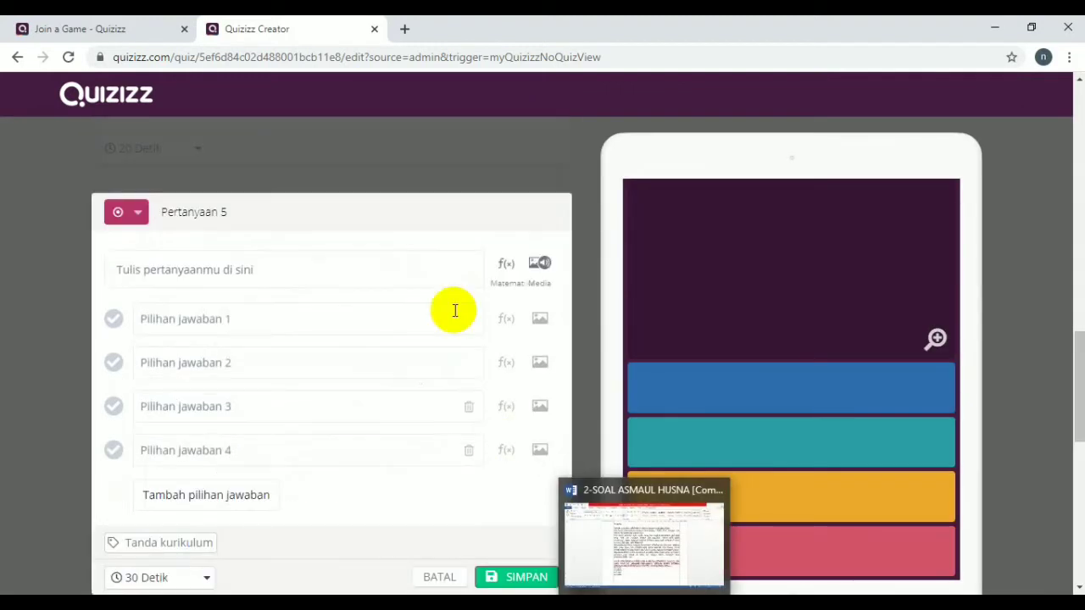
pyautogui.click(644, 542)
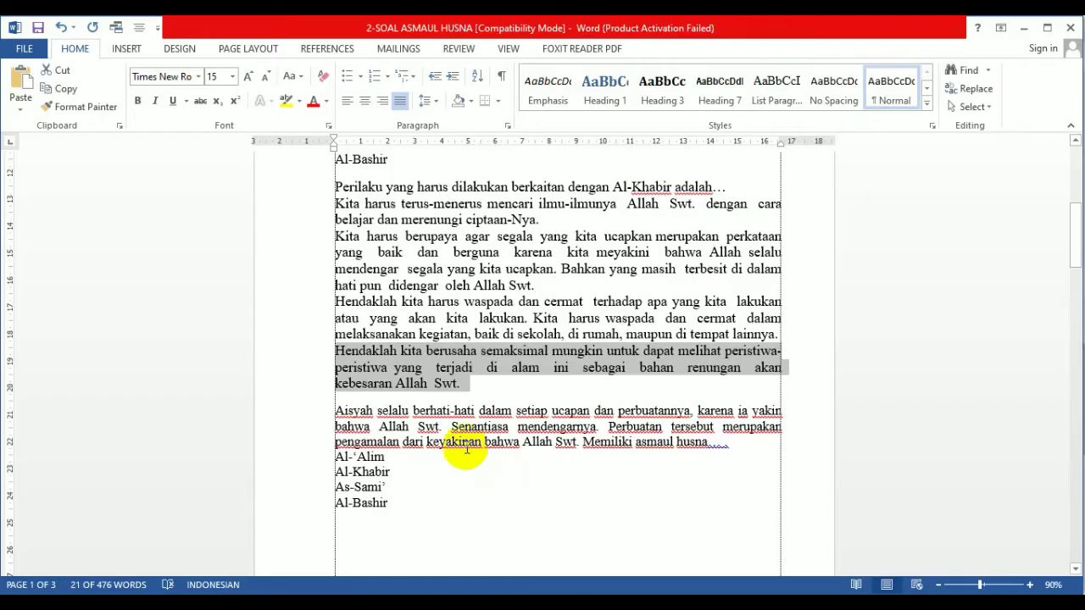
pyautogui.moveTo(729, 442); pyautogui.dragTo(334, 407)
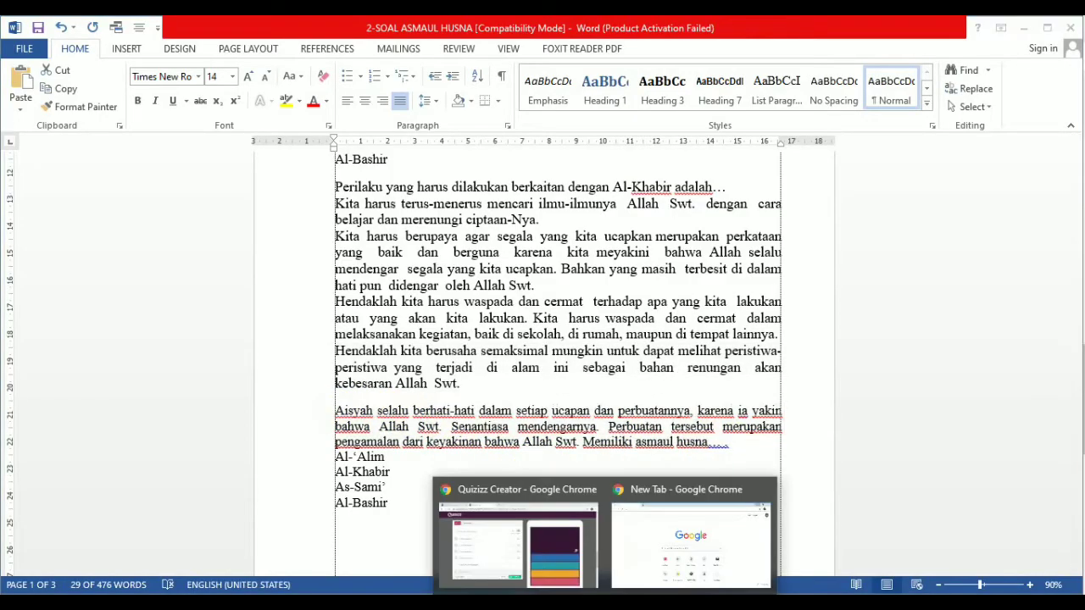
pyautogui.click(513, 551)
pyautogui.click(191, 218)
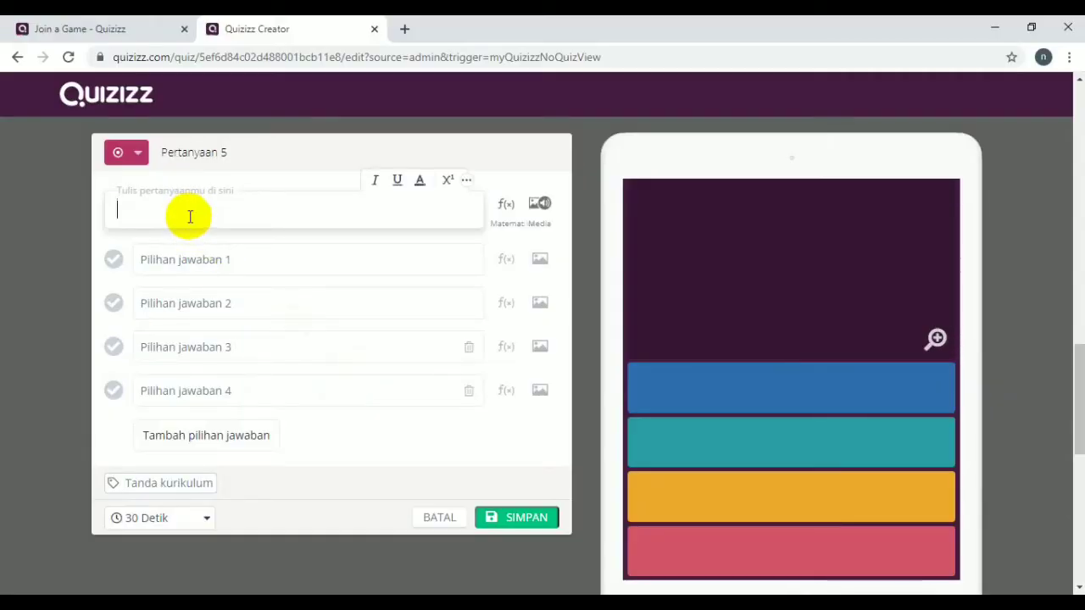
pyautogui.write('Aisyah selalu berhati-hati dalam setiap ucapan dan perbuatannya, karena ia yakin bahwa Allah Swt. Senantiasa mendengarnya. Perbuatan tersebut merupakan pengamalan dari keyakinan bahwa Allah Swt. Memiliki asmaul husna... .')
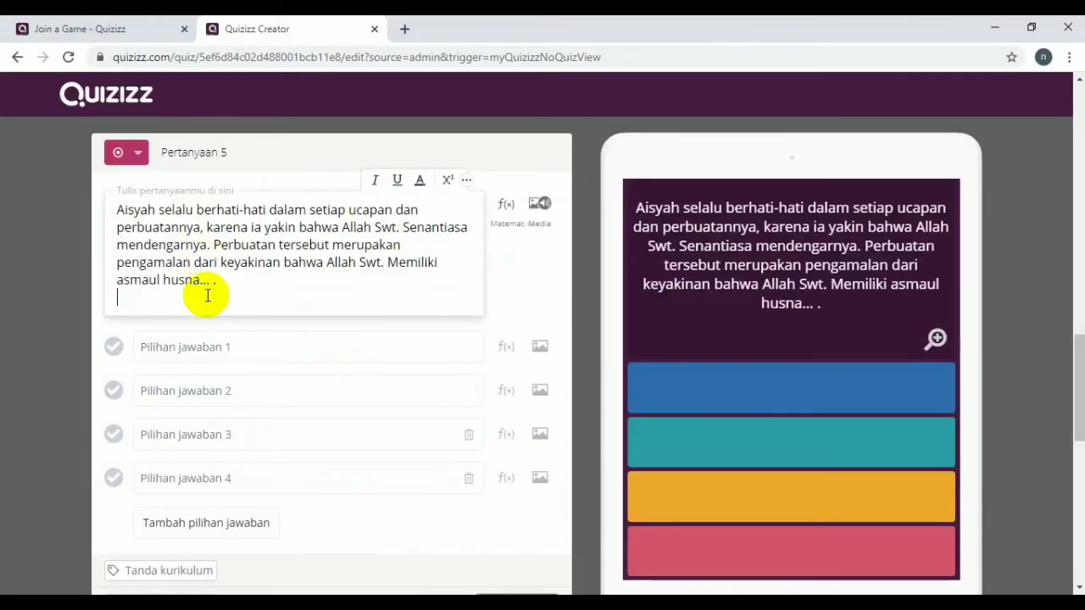
# Step: Fill question 5's answer options with Al-Alim, Al-Khabir, As-sami and Al-Bashir, and mark As-sami as the correct answer
pyautogui.click(197, 355)
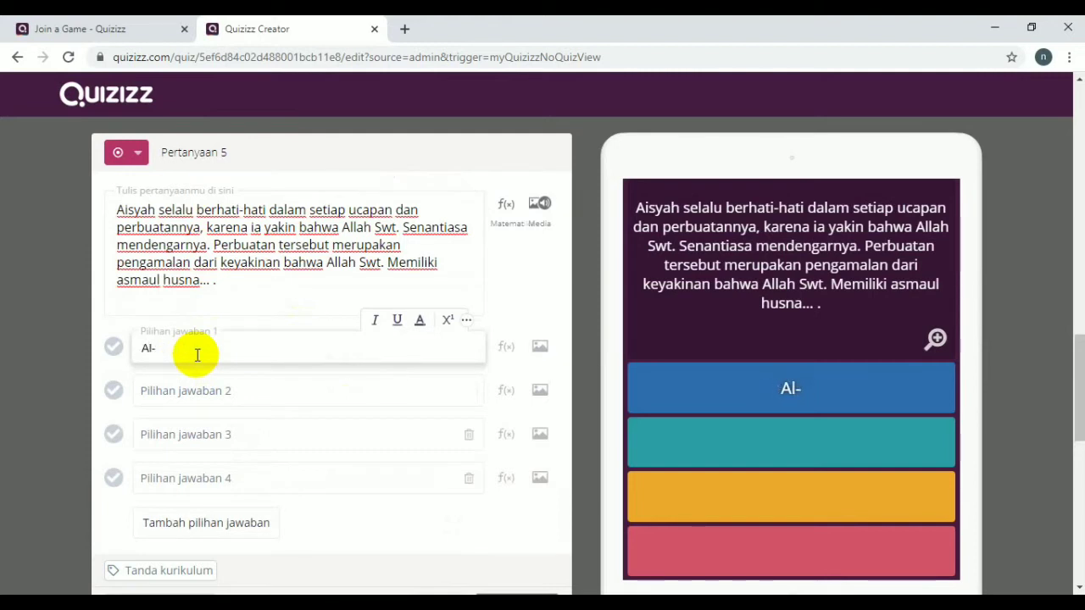
pyautogui.press('Tab')
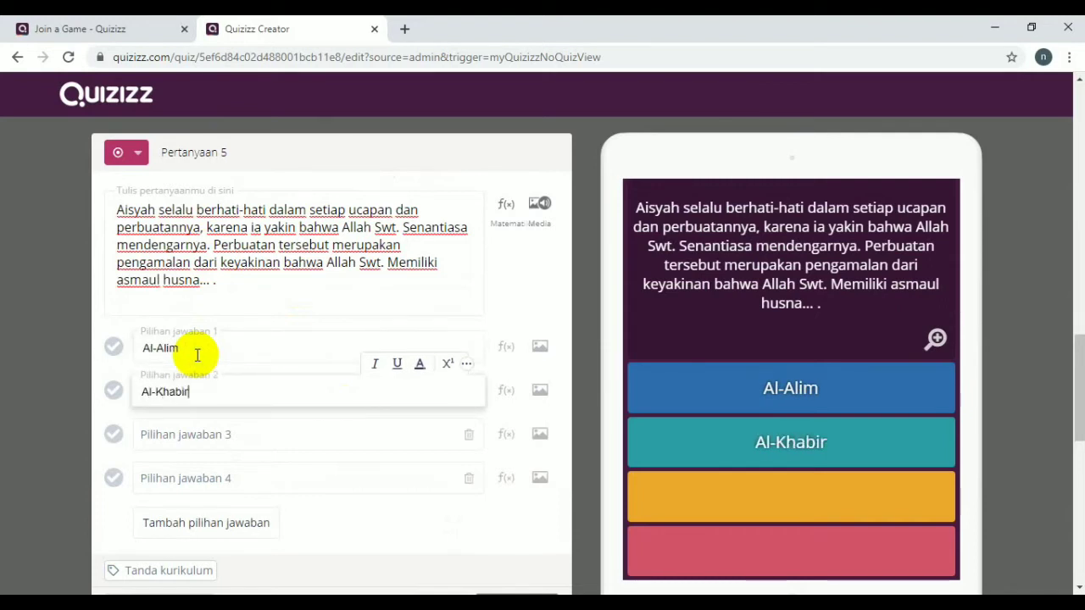
pyautogui.press('Tab')
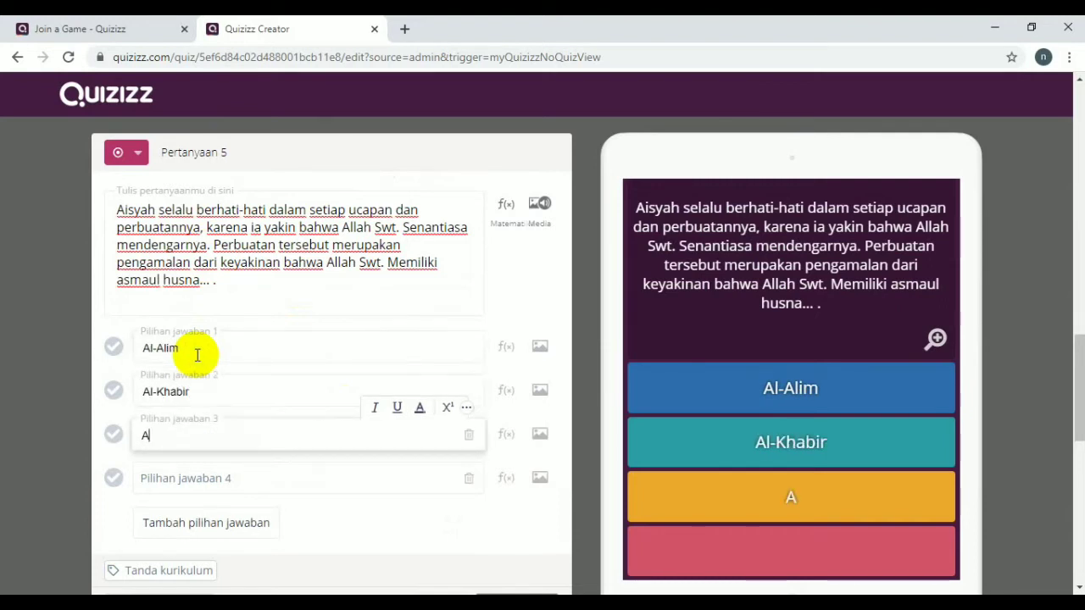
pyautogui.press('Tab')
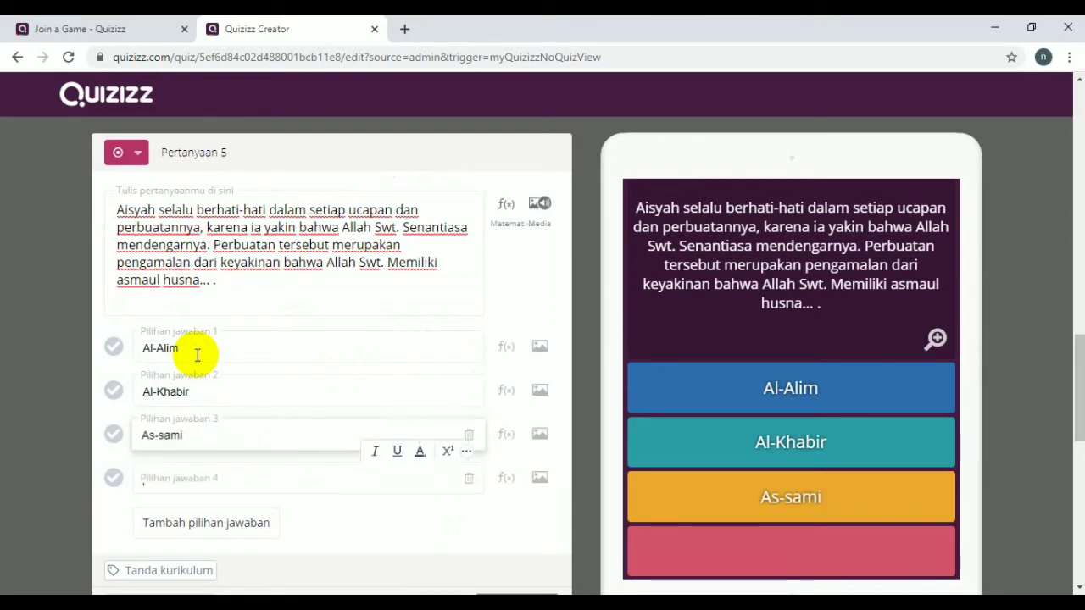
pyautogui.write('Al-Bashoir')
pyautogui.press('BackSpace')
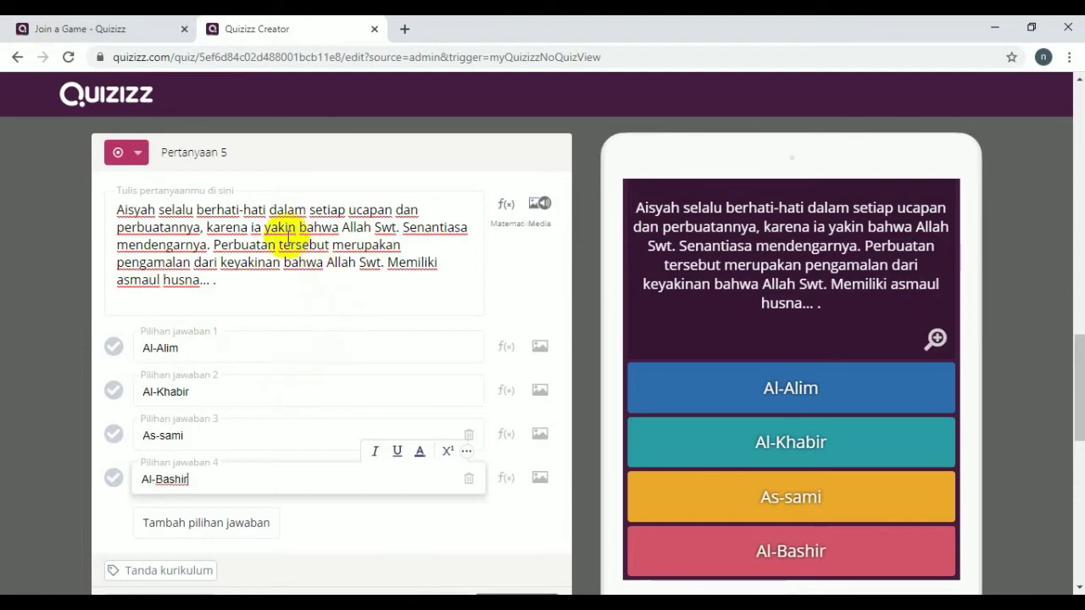
pyautogui.scroll(-2, 280, 235)
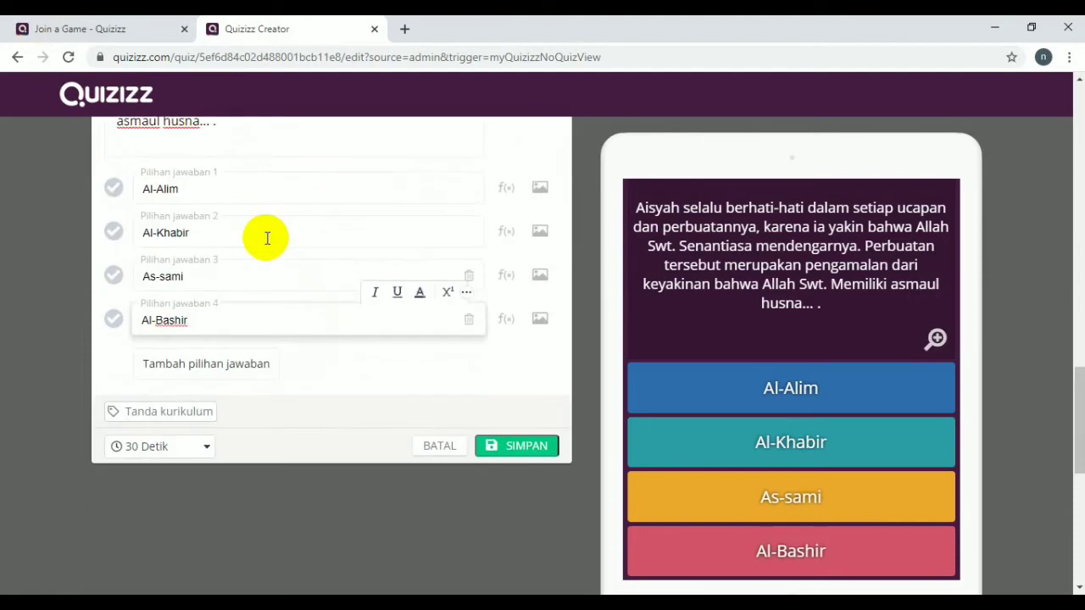
pyautogui.click(116, 280)
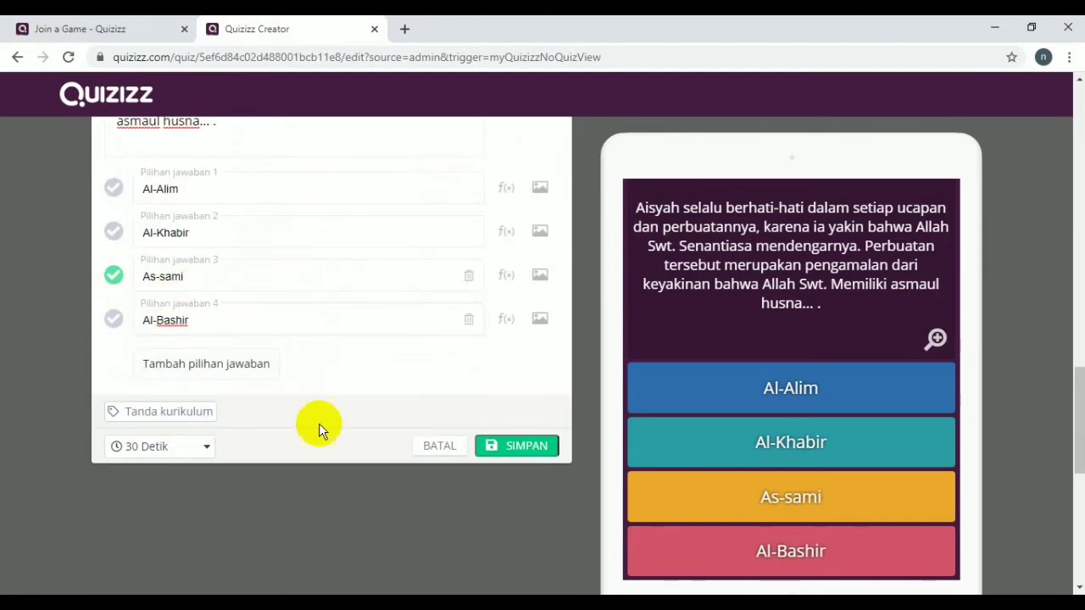
# Step: Set the time limit of question 5 to 20 Detik and save the question
pyautogui.scroll(2, 316, 411)
pyautogui.scroll(-1, 305, 424)
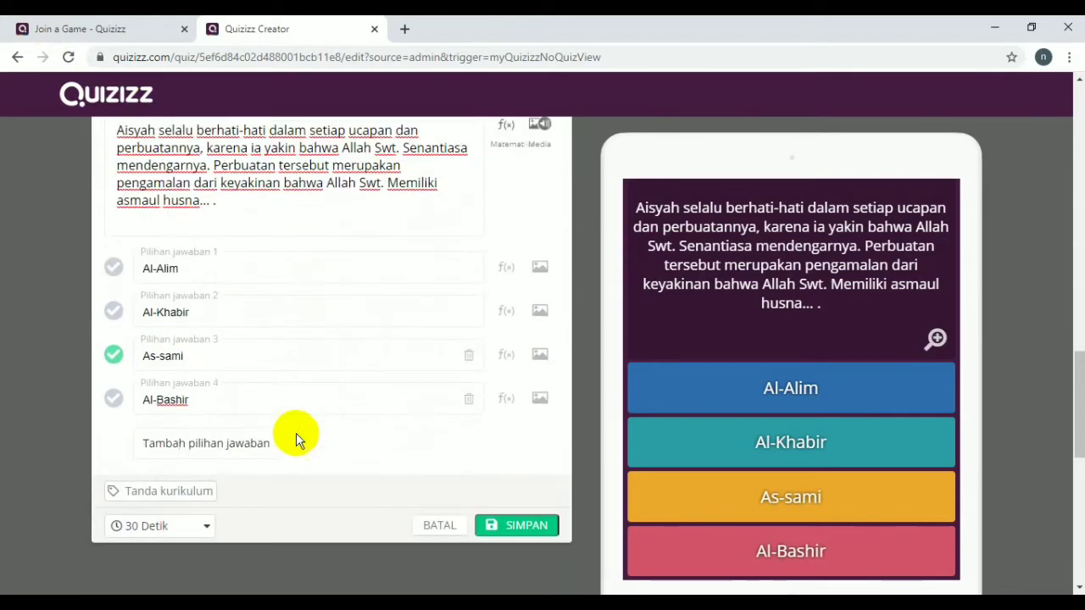
pyautogui.click(209, 530)
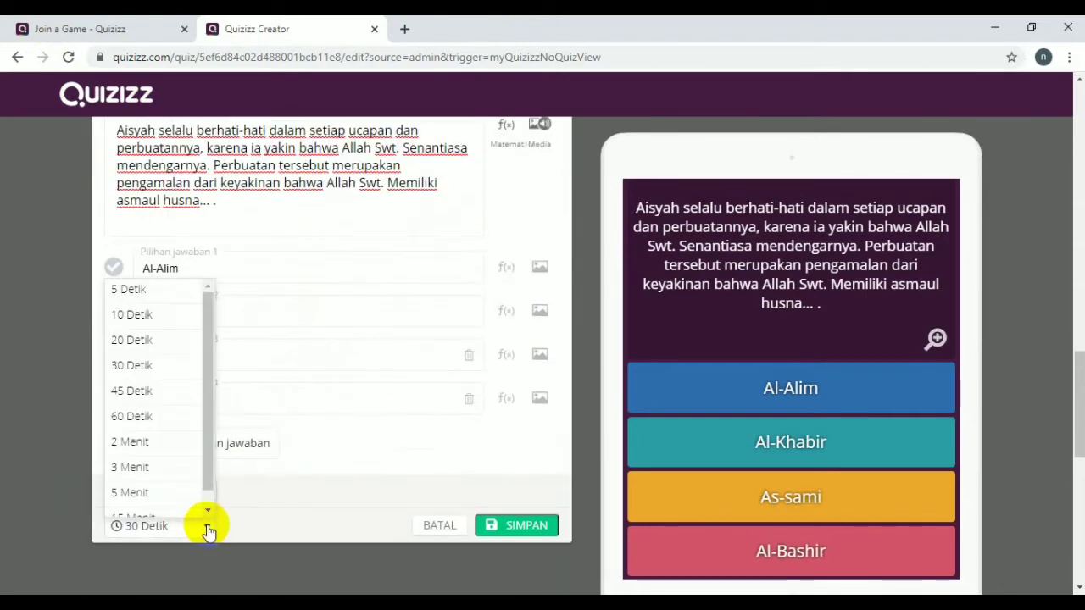
pyautogui.click(156, 343)
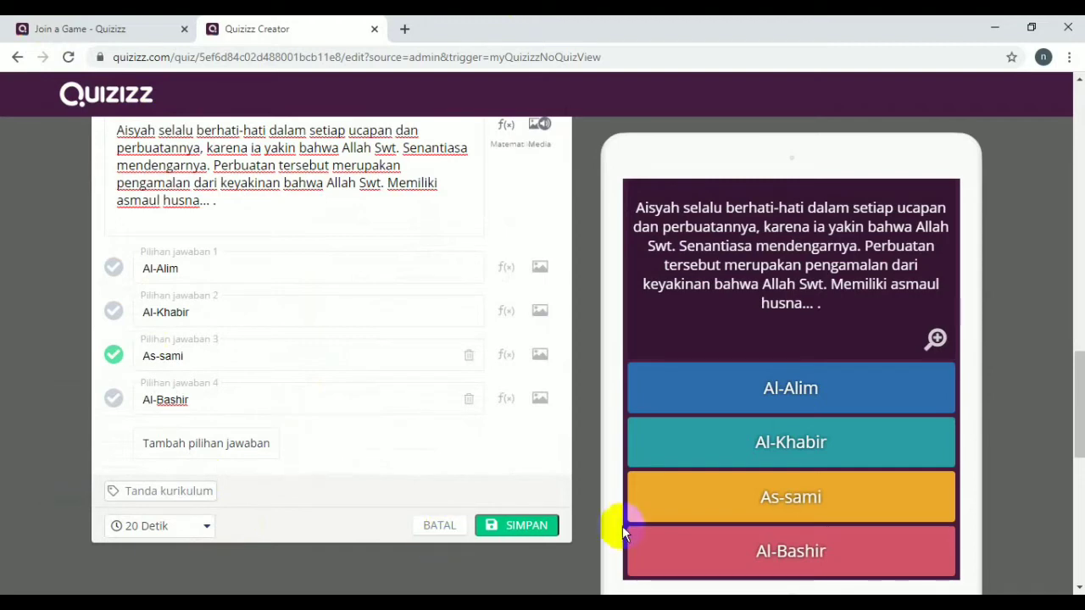
pyautogui.click(519, 532)
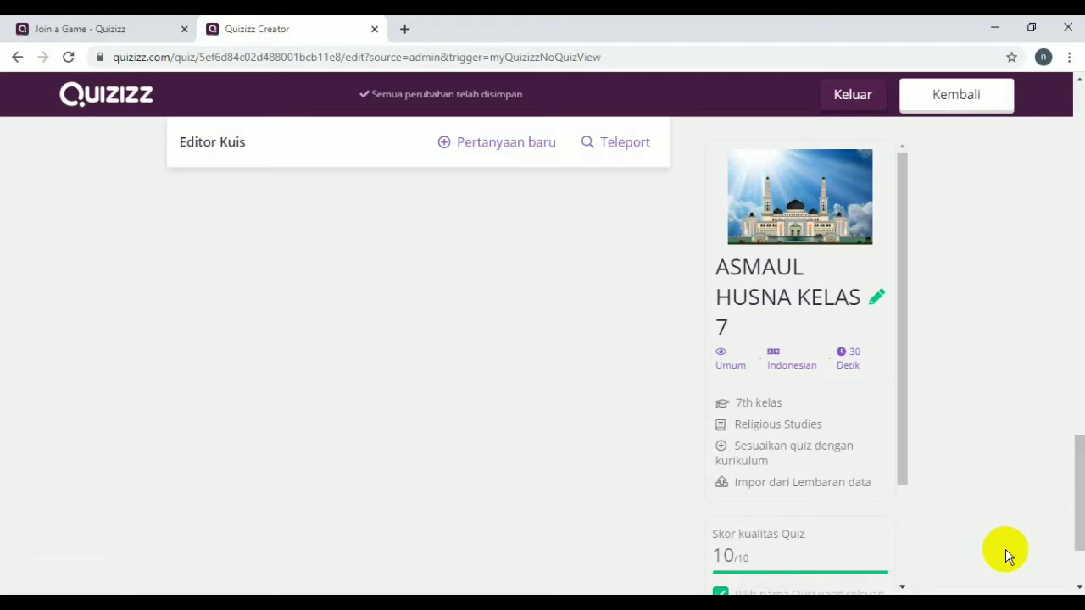
# Step: Leave the quiz editor and open the live multiplayer game setup for ASMAUL HUSNA KELAS 7
pyautogui.click(969, 95)
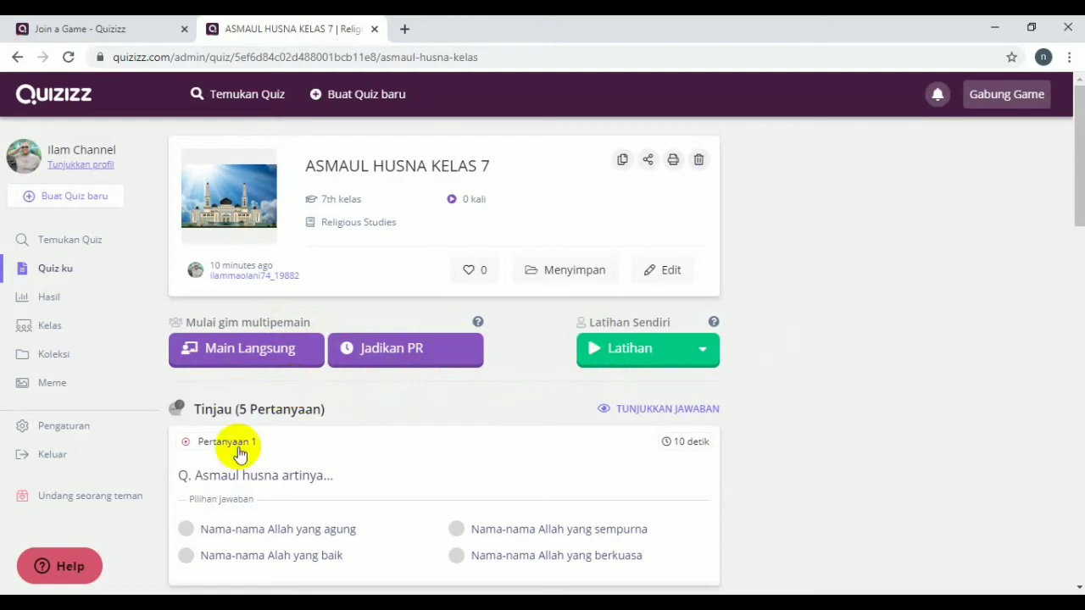
pyautogui.click(228, 363)
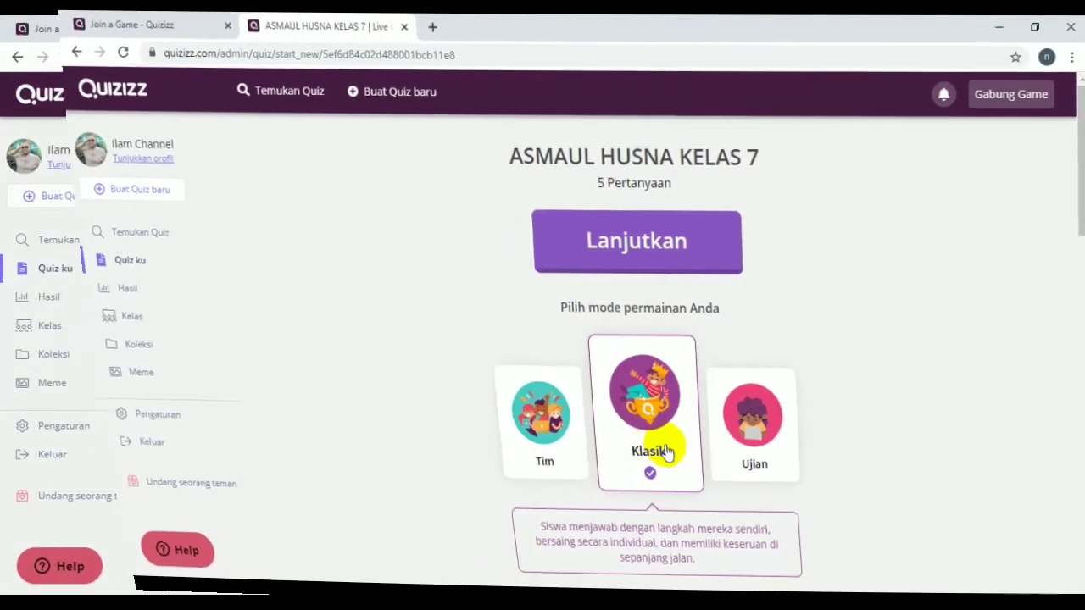
# Step: Set "Tunjukkan pertanyaan di game" to Mati in the general settings of the live game
pyautogui.scroll(-4, 670, 474)
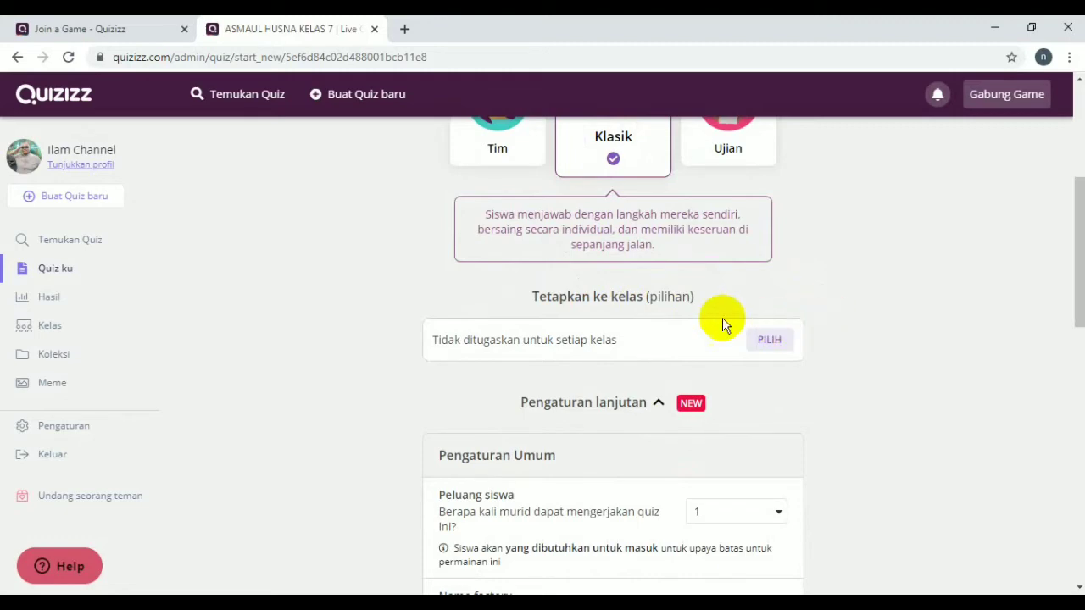
pyautogui.scroll(-3, 805, 373)
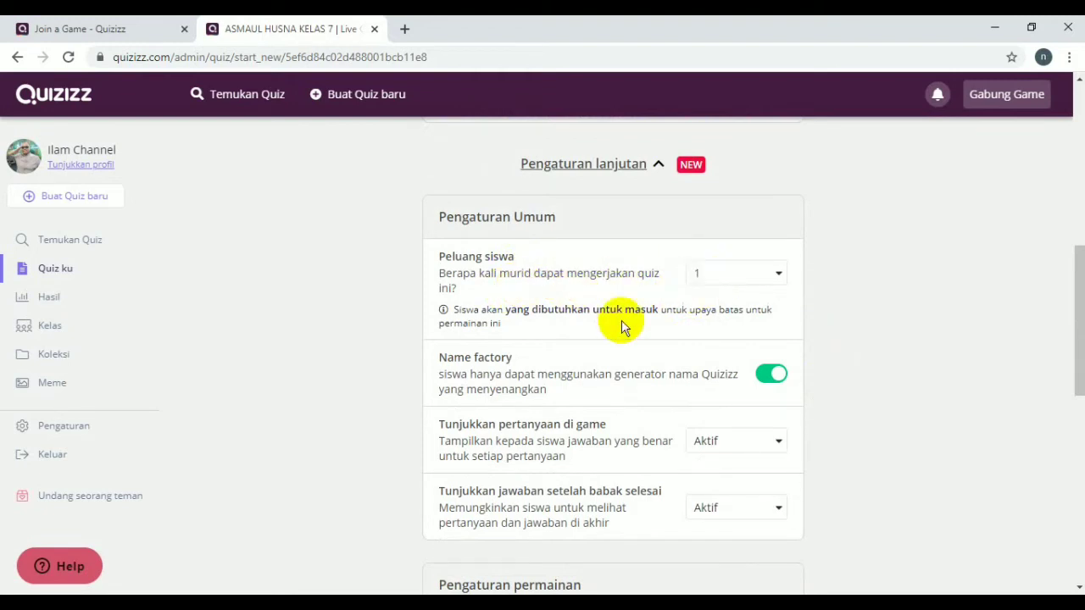
pyautogui.scroll(-1, 549, 367)
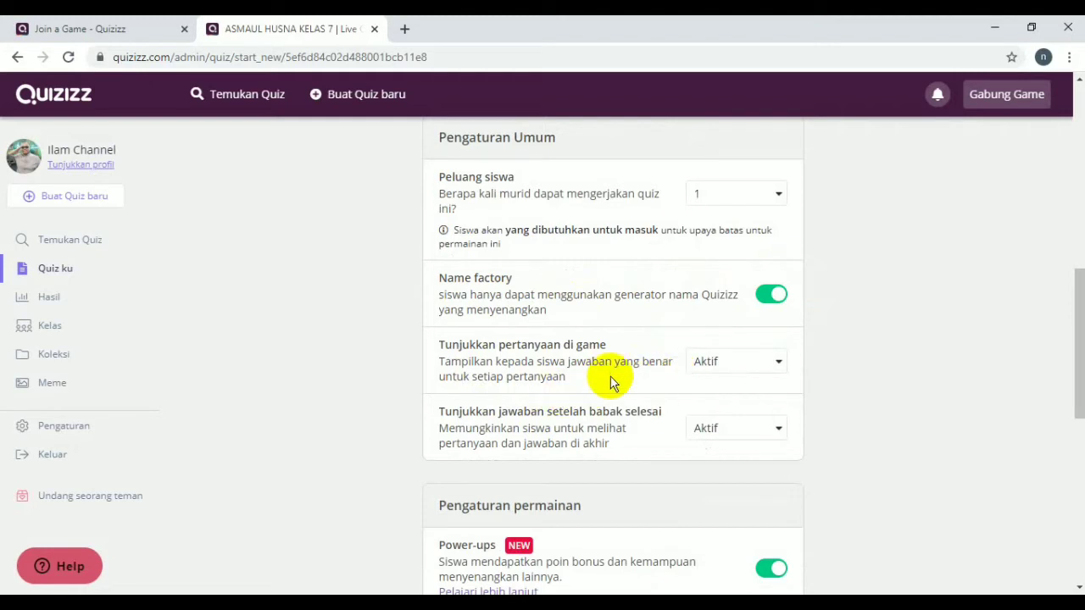
pyautogui.click(780, 365)
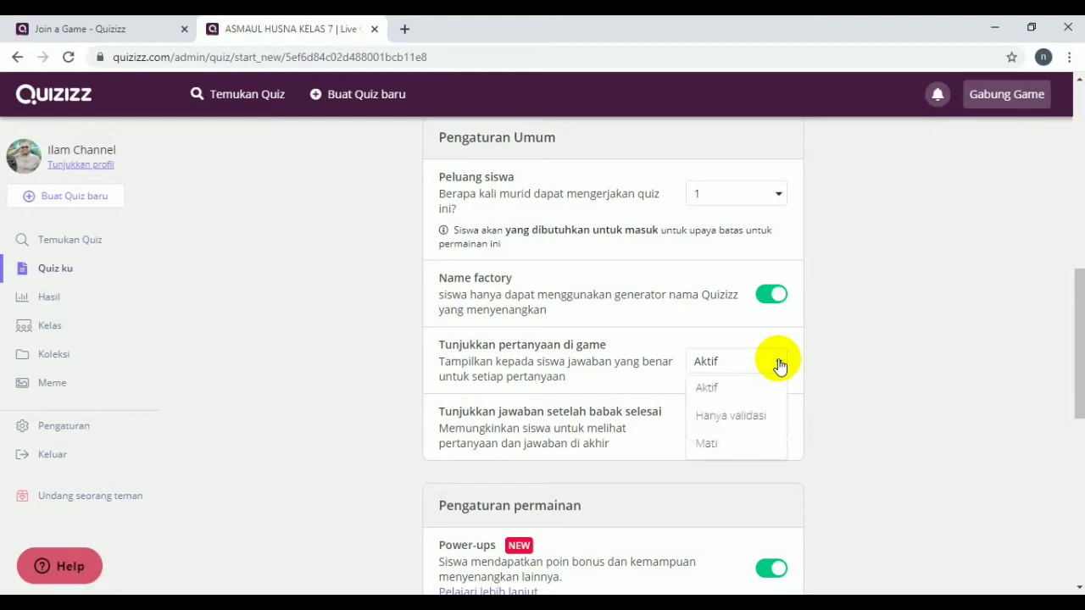
pyautogui.click(712, 458)
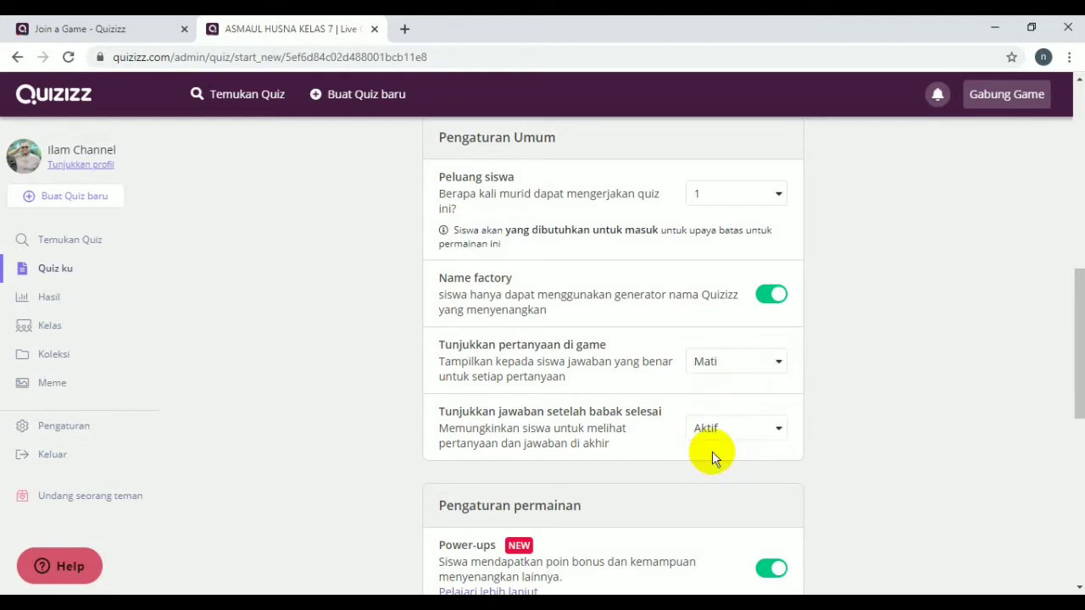
# Step: Review the remaining game settings and continue to the live game's waiting room
pyautogui.scroll(-1, 500, 443)
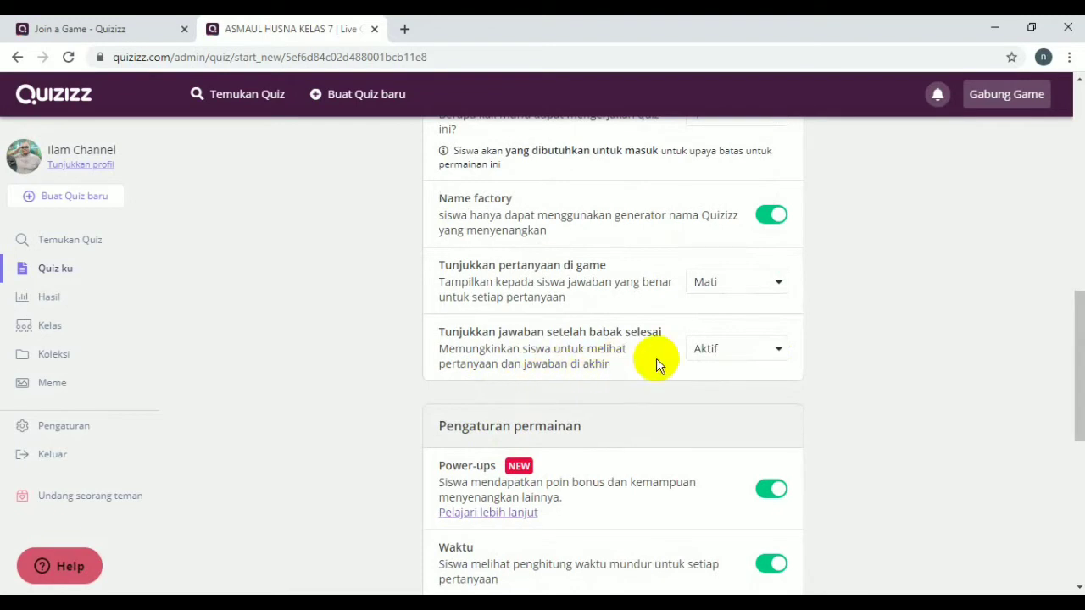
pyautogui.scroll(-3, 802, 397)
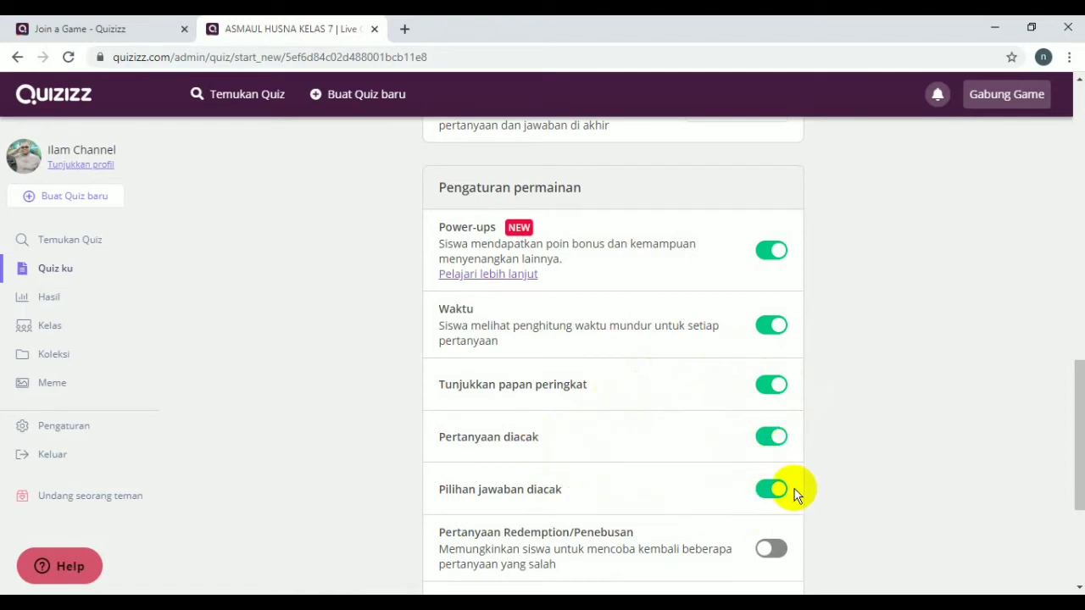
pyautogui.scroll(-2, 792, 484)
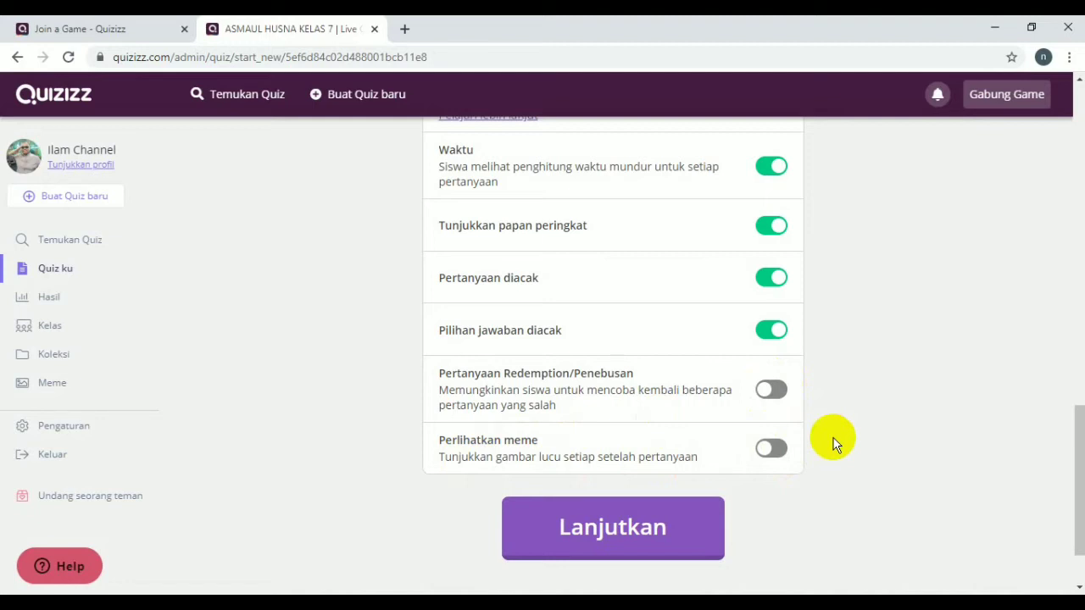
pyautogui.scroll(-1, 835, 432)
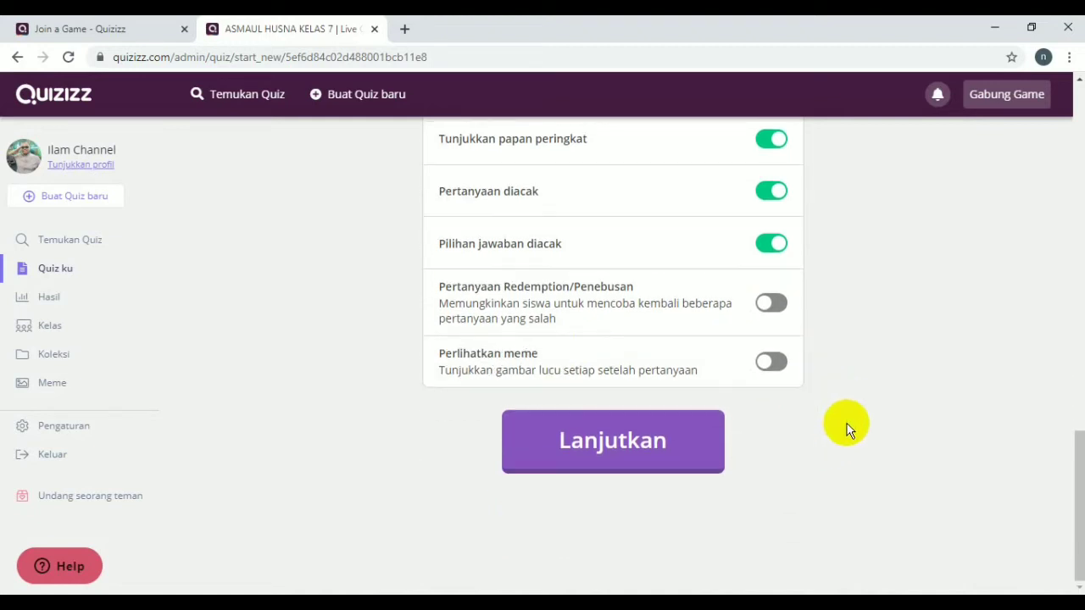
pyautogui.click(632, 462)
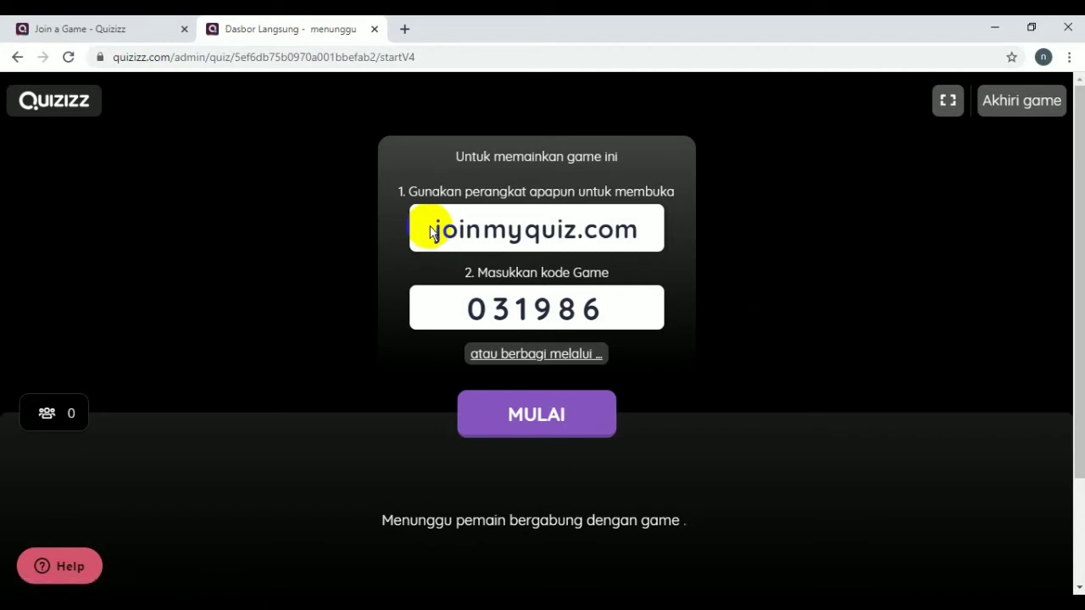
# Step: Copy the joinmyquiz.com address from the waiting room and open it in the other Chrome window
pyautogui.moveTo(435, 231); pyautogui.dragTo(660, 246)
pyautogui.hotkey('ctrl', 'c')
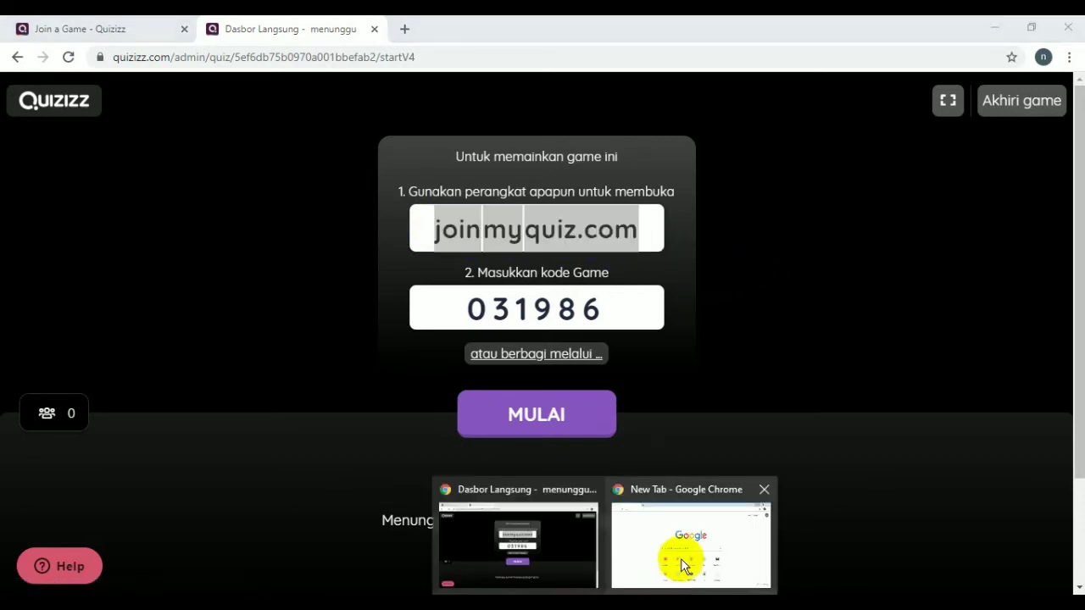
pyautogui.click(681, 559)
pyautogui.hotkey('ctrl', 'v')
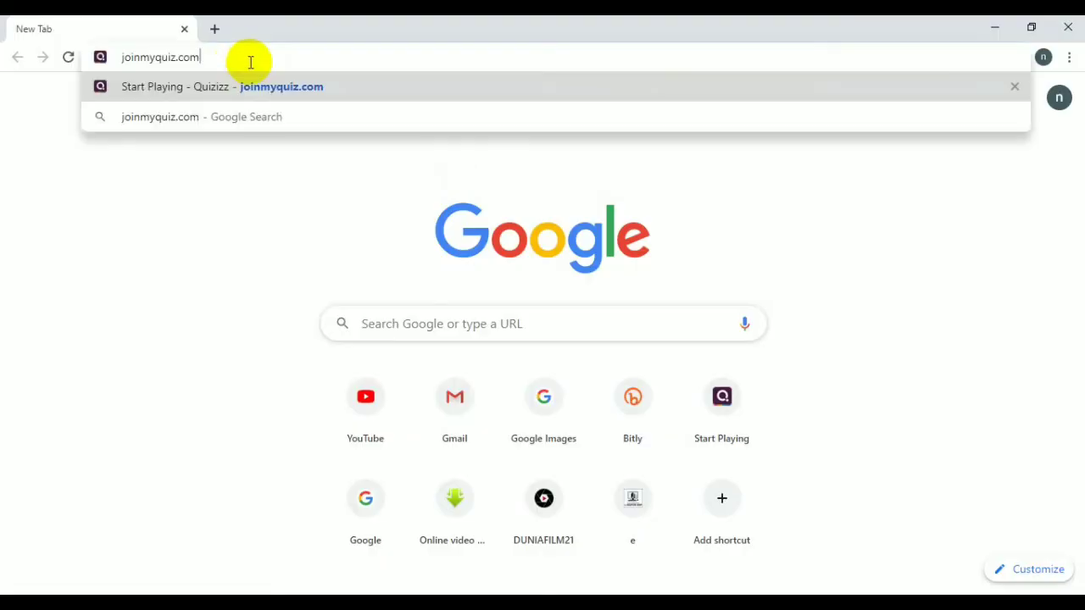
pyautogui.click(268, 87)
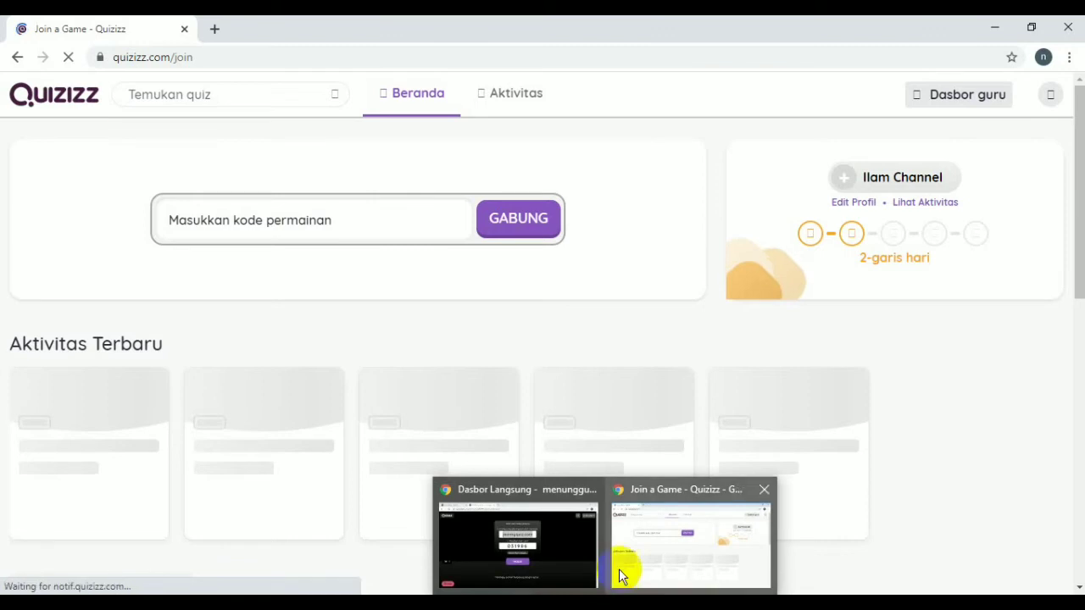
# Step: Copy the game code from the host's waiting room and submit it on the student join page
pyautogui.click(563, 561)
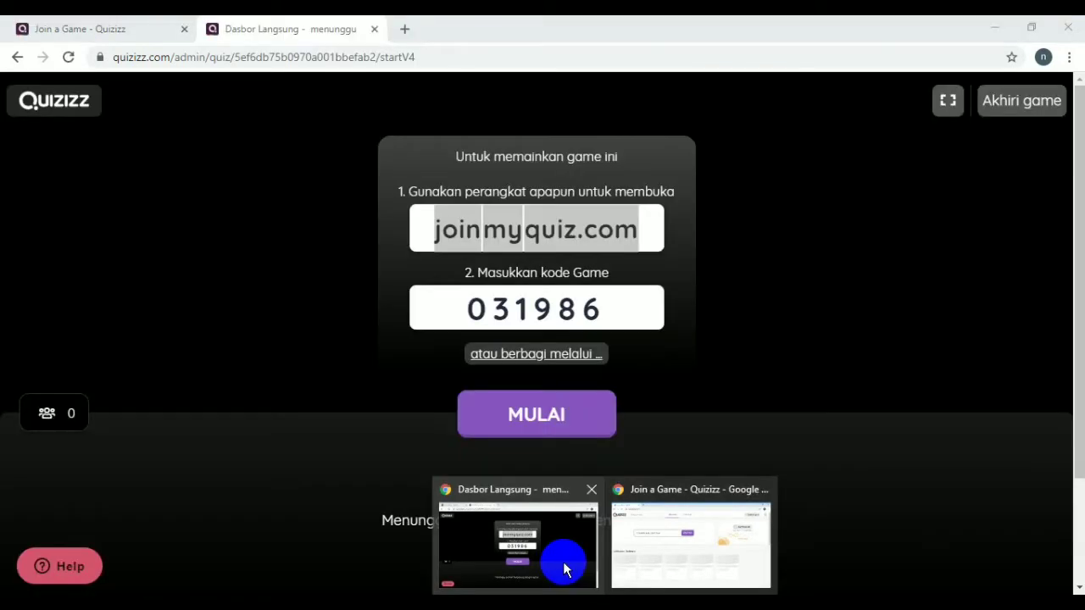
pyautogui.moveTo(480, 297); pyautogui.dragTo(608, 310)
pyautogui.click(608, 312)
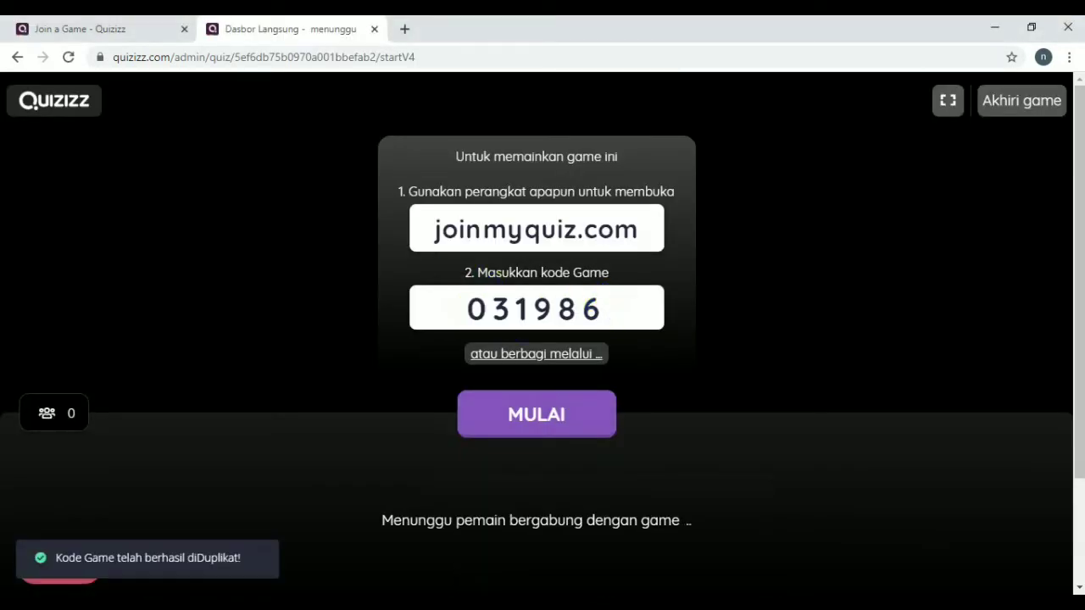
pyautogui.hotkey('alt', 'Tab')
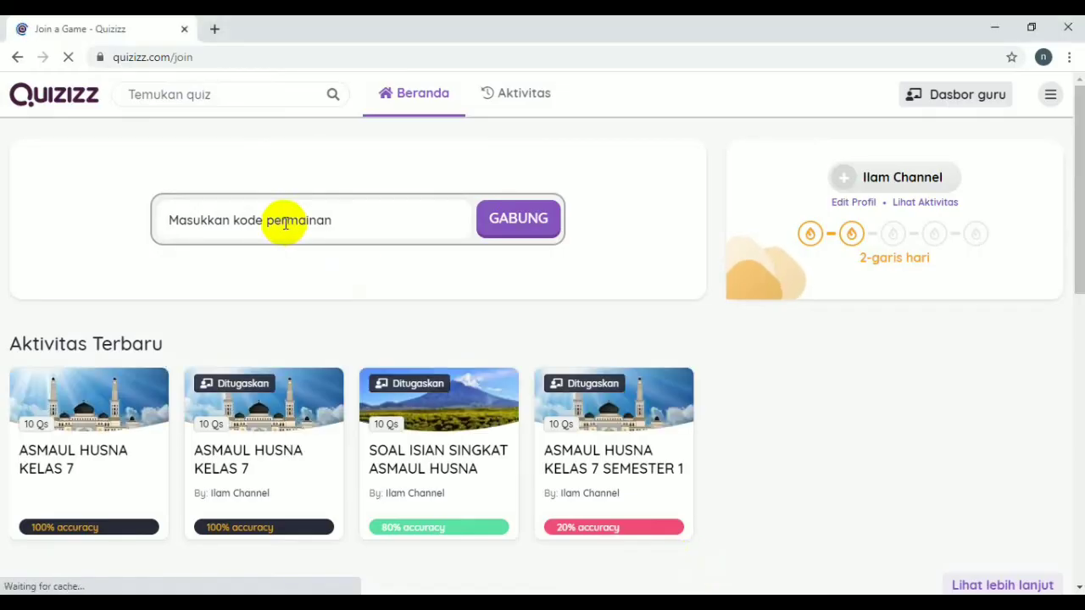
pyautogui.click(520, 234)
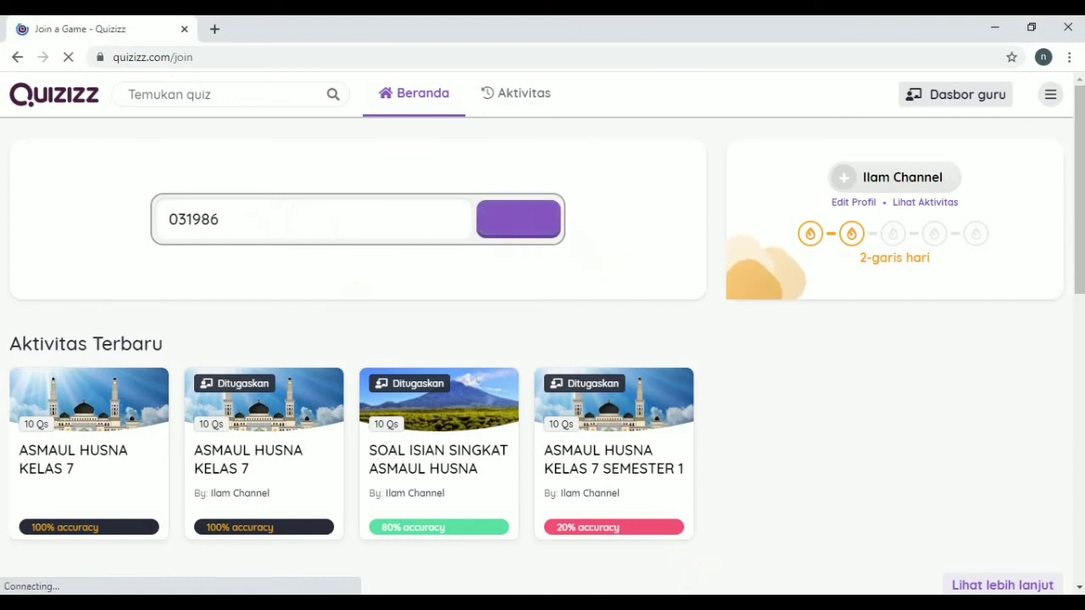
# Step: Shrink the host and student Chrome windows and arrange them side by side
pyautogui.click(519, 543)
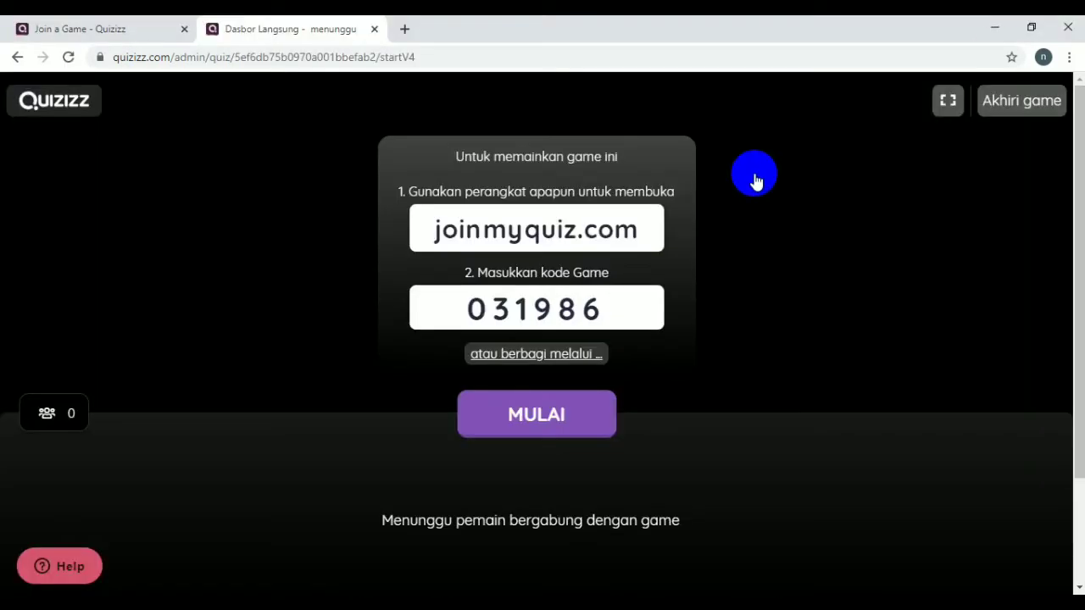
pyautogui.click(1031, 28)
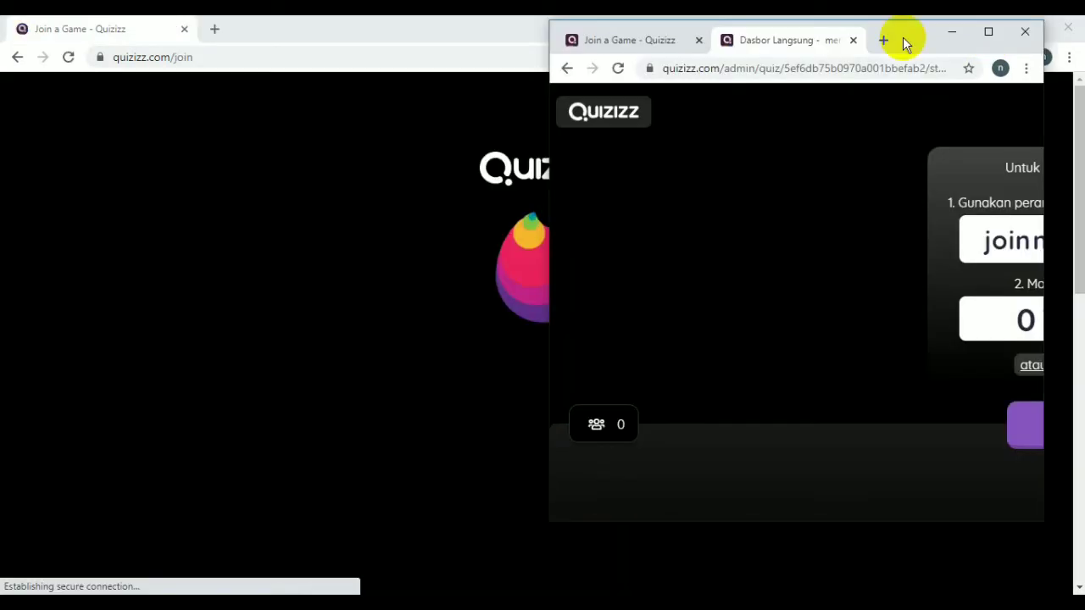
pyautogui.moveTo(908, 34); pyautogui.dragTo(415, 71)
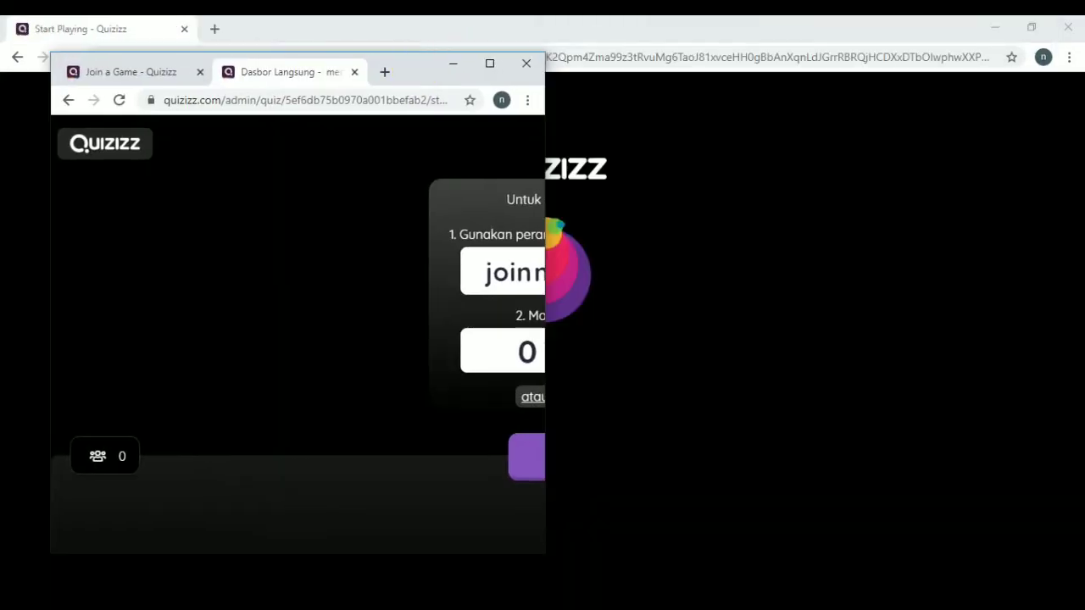
pyautogui.moveTo(605, 604)
pyautogui.click(637, 580)
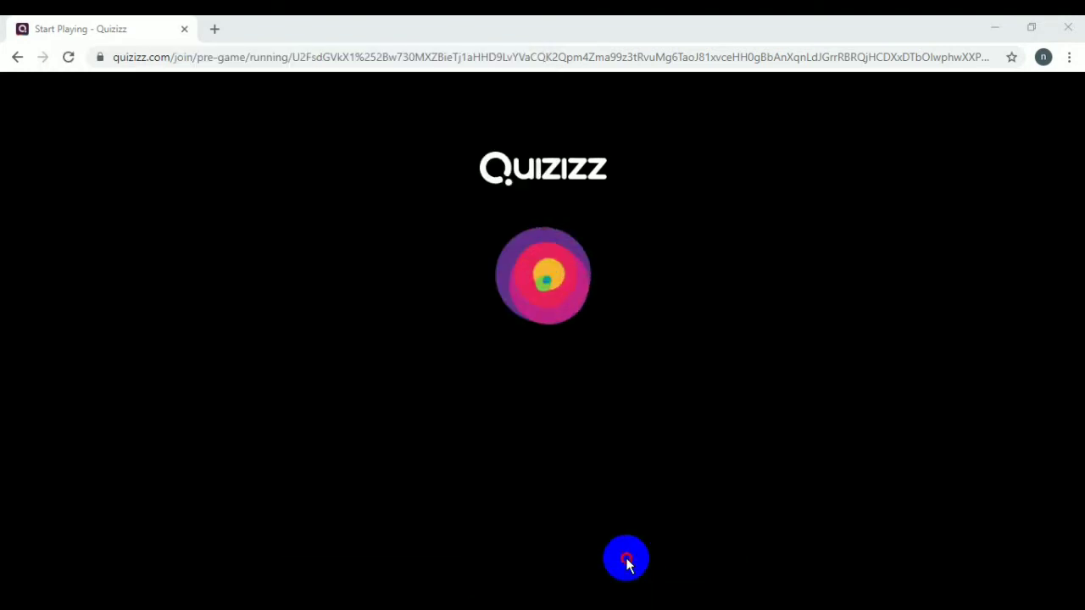
pyautogui.click(1034, 30)
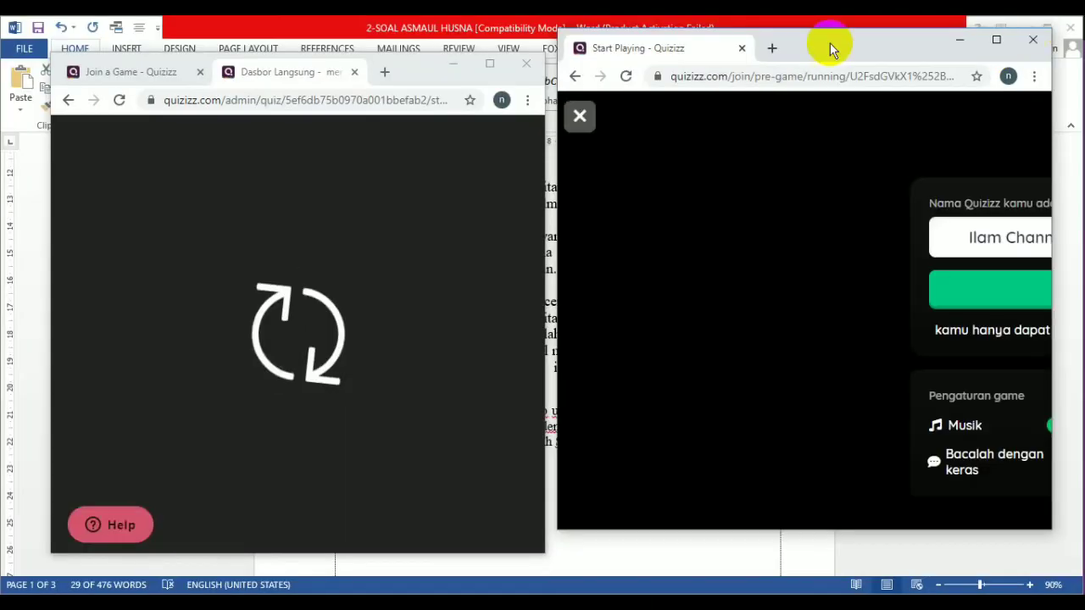
pyautogui.moveTo(828, 46); pyautogui.dragTo(820, 77)
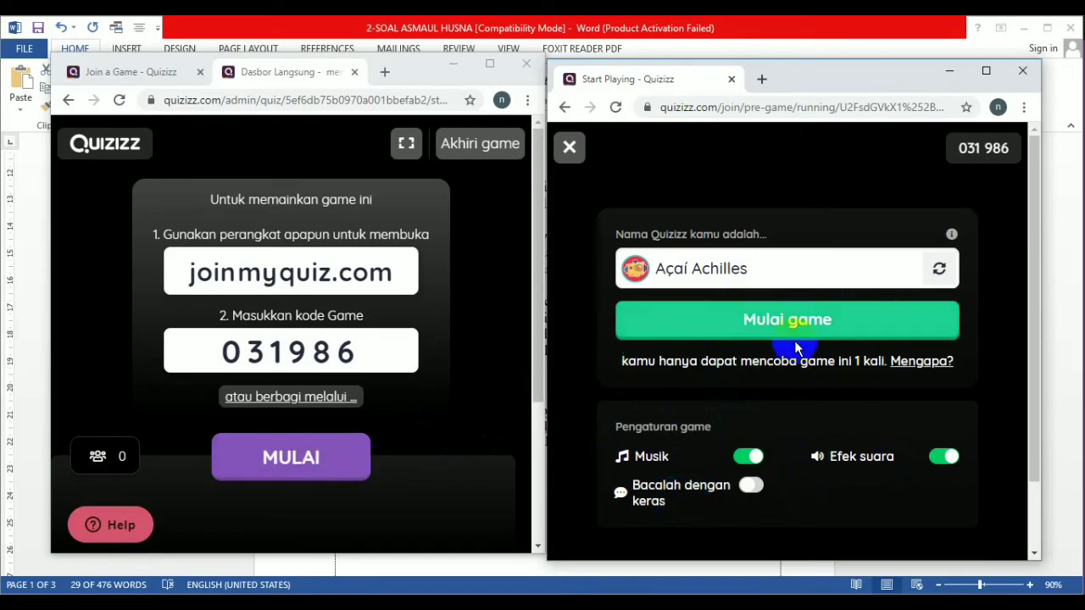
# Step: Enter the game as student Açaí Achilles and start the live game from the host's waiting room
pyautogui.click(774, 337)
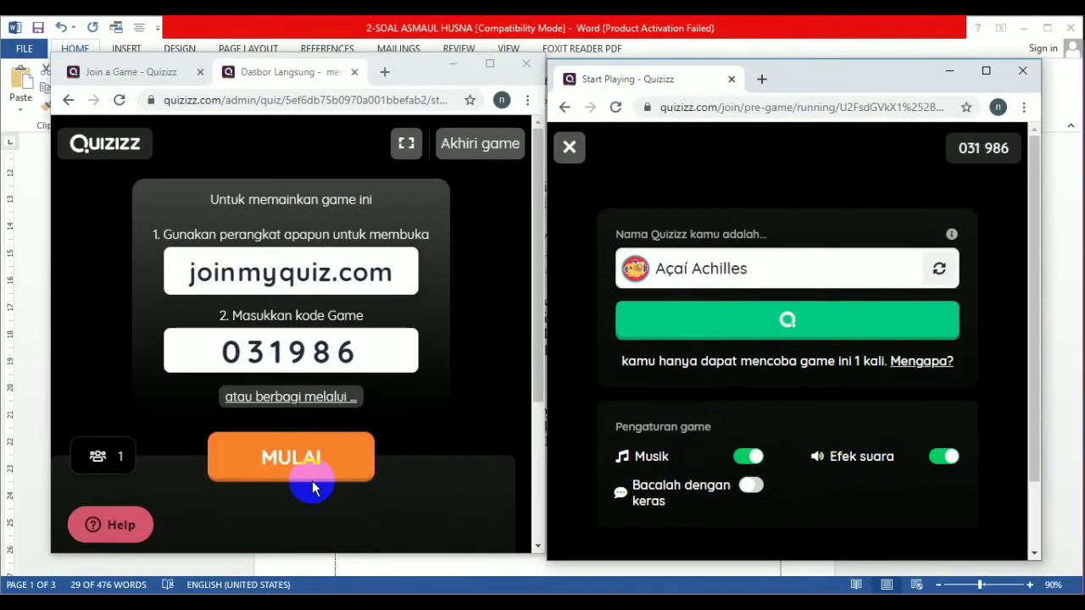
pyautogui.click(312, 487)
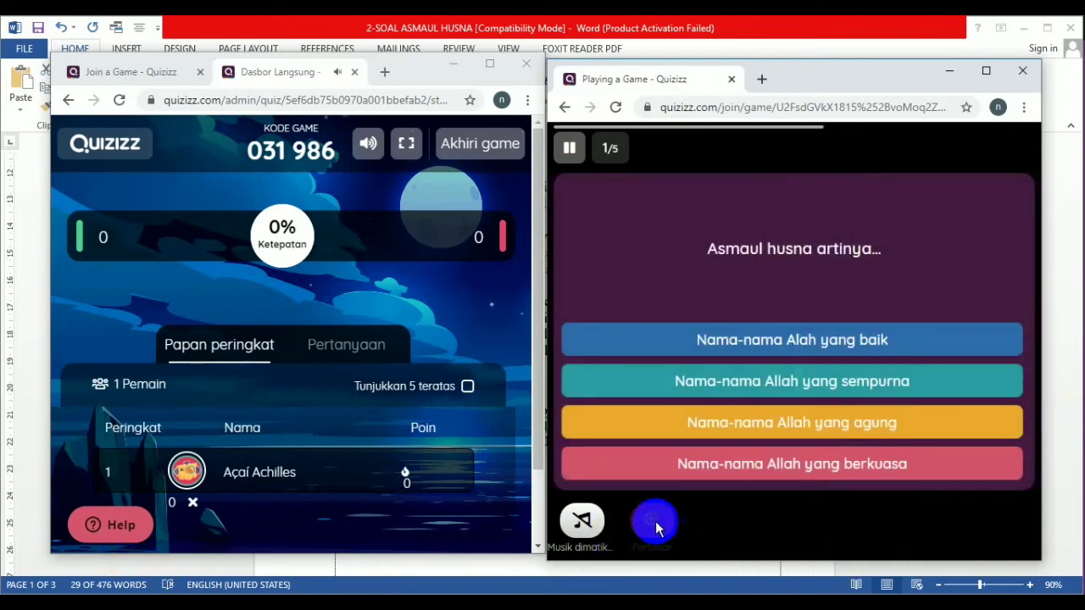
# Step: Answer the student's five questions with Nama-nama Alah yang baik, Al-Araf, Al-'Alim, the option starting "Hendaklah kita harus waspada", and As-sami
pyautogui.click(822, 343)
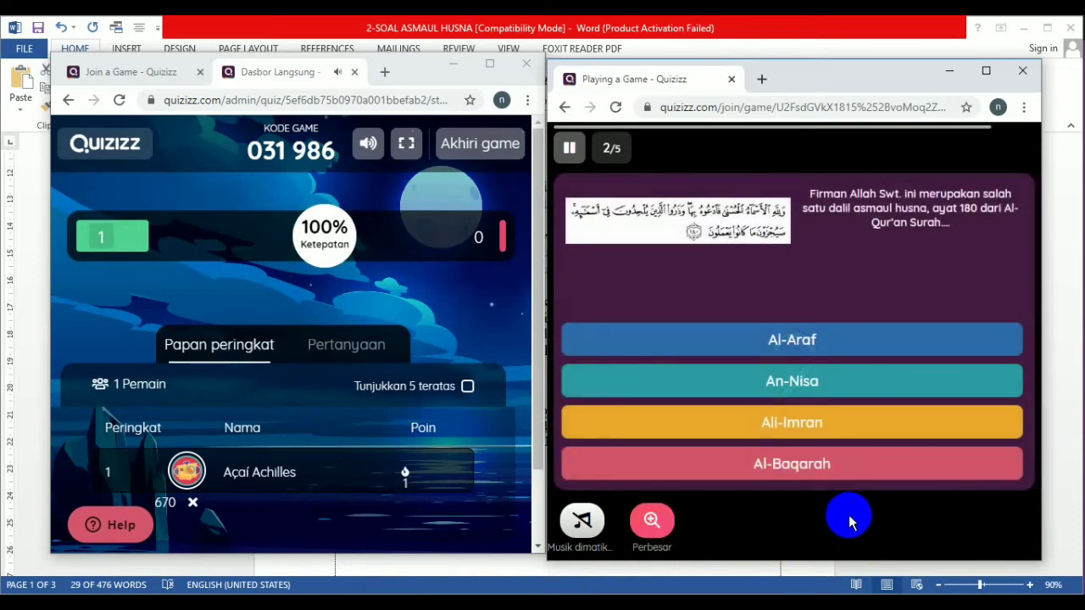
pyautogui.click(784, 344)
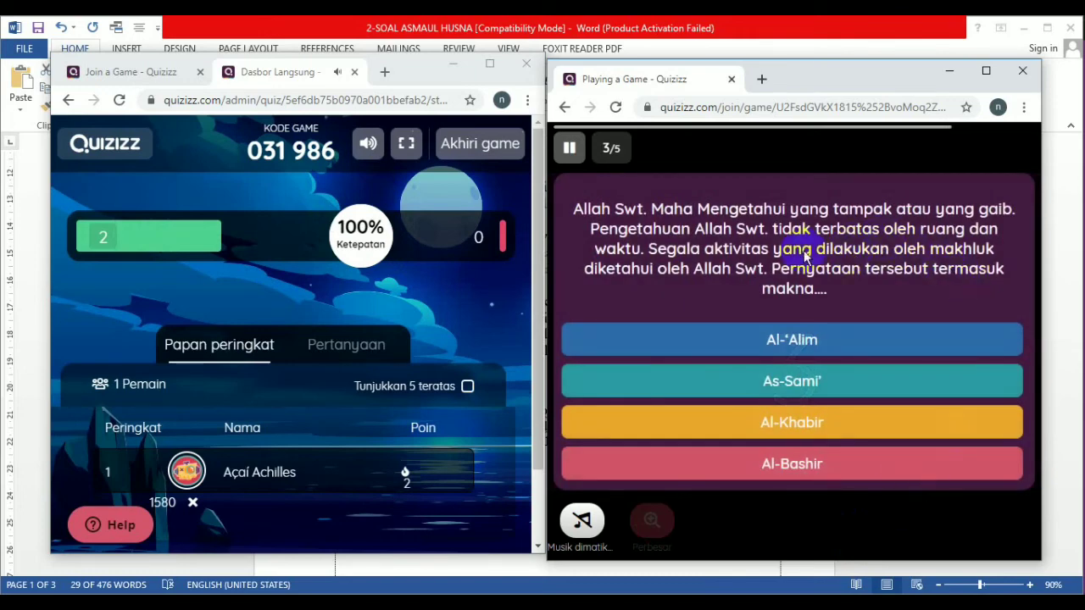
pyautogui.click(802, 344)
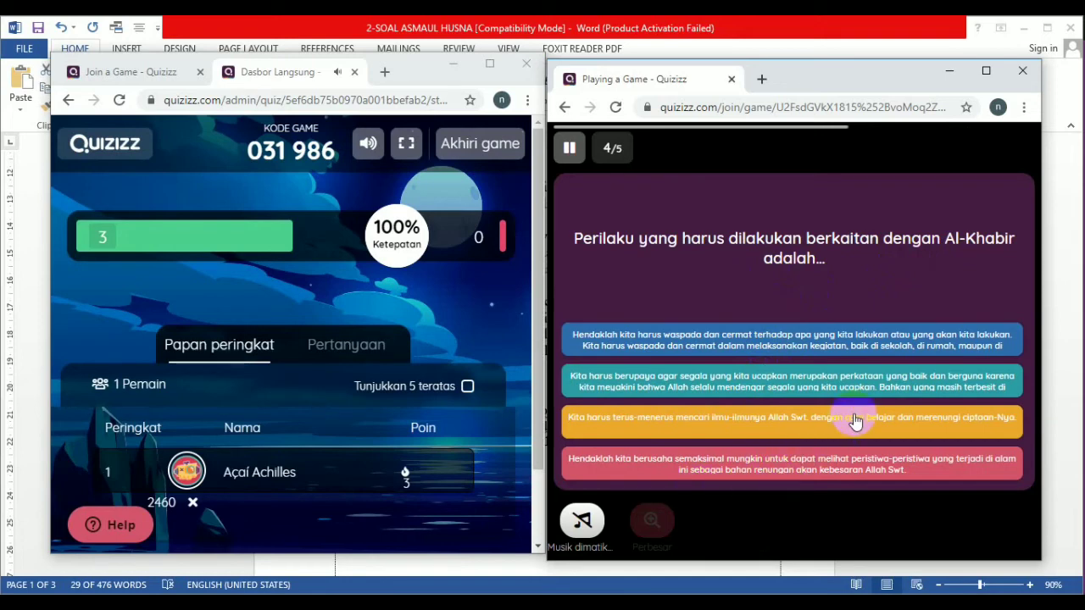
pyautogui.click(811, 347)
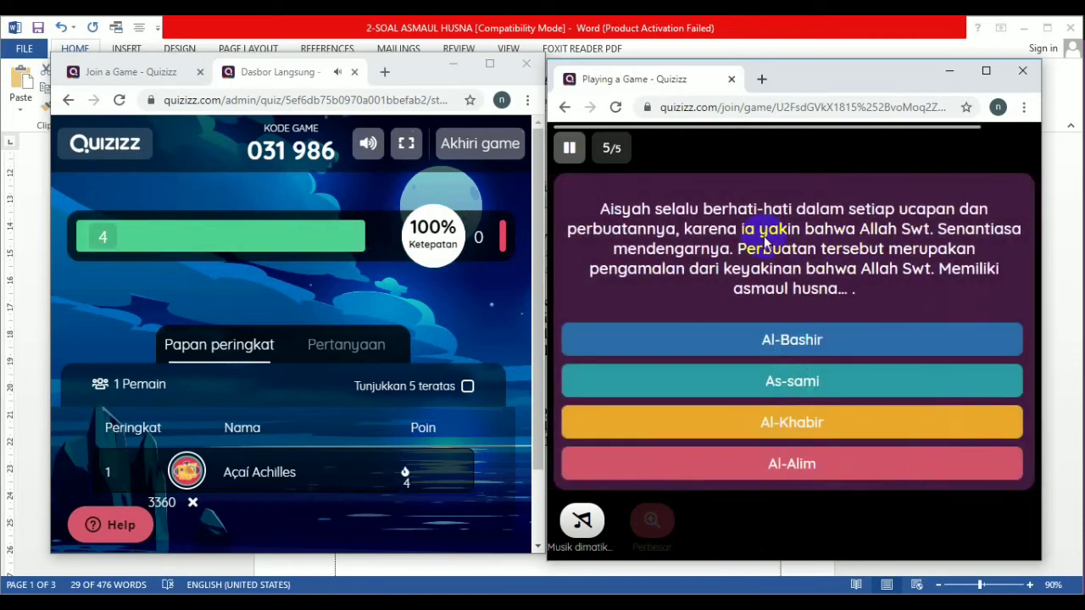
pyautogui.click(801, 386)
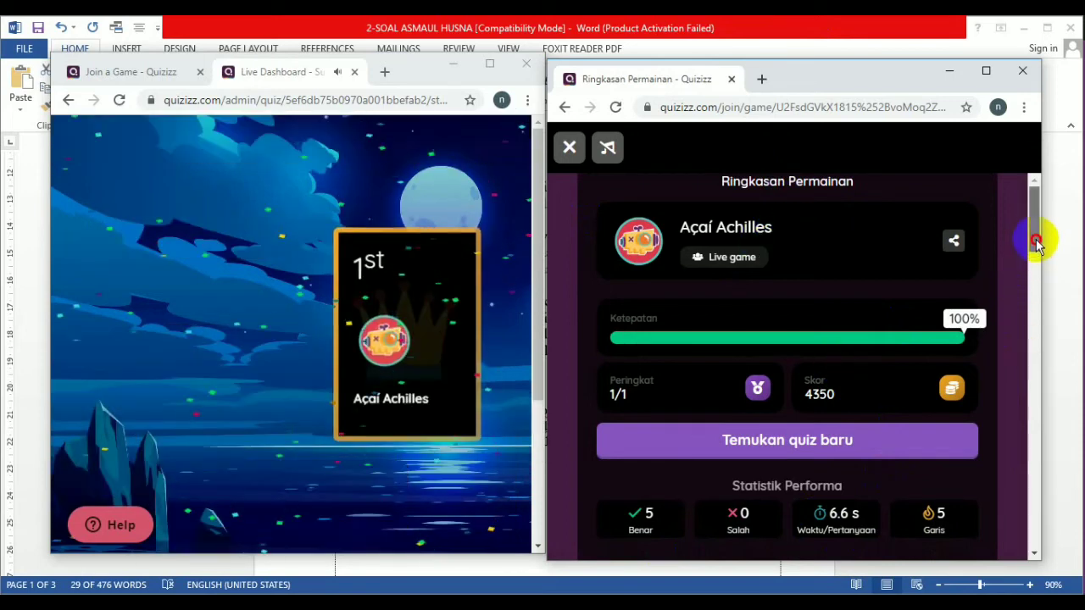
# Step: Review the student's game summary, including the performance statistics and the question review
pyautogui.scroll(-1, 1036, 237)
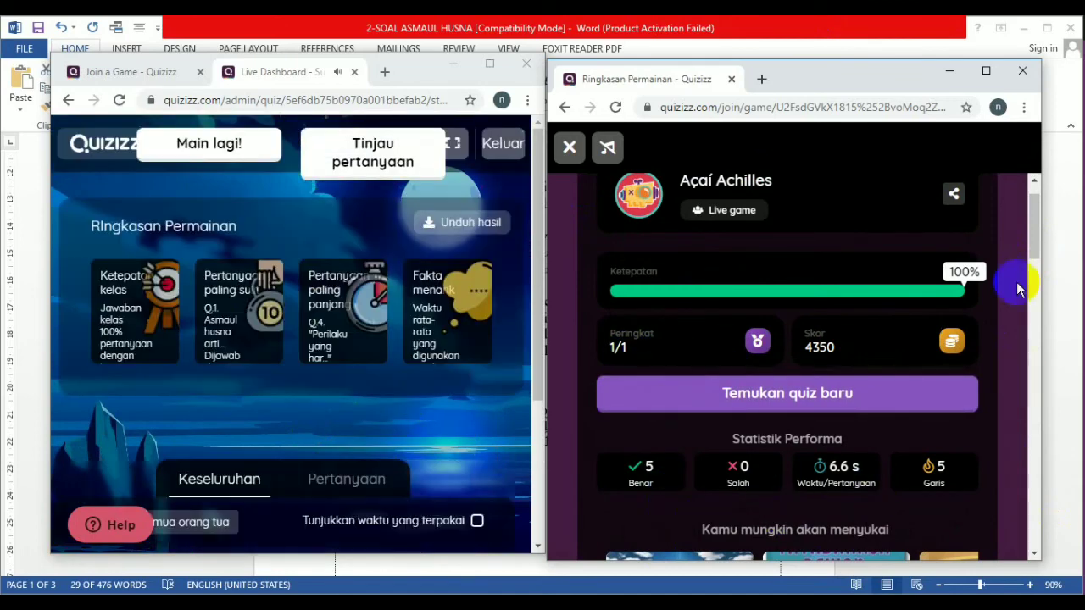
pyautogui.moveTo(1030, 256); pyautogui.dragTo(1032, 287)
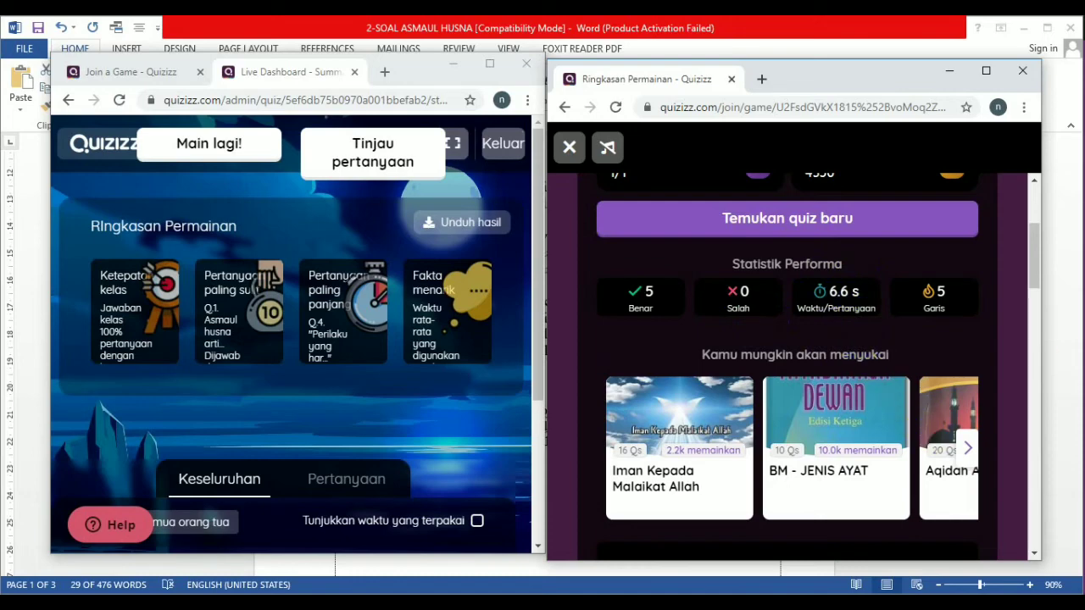
pyautogui.moveTo(1036, 249); pyautogui.dragTo(1045, 312)
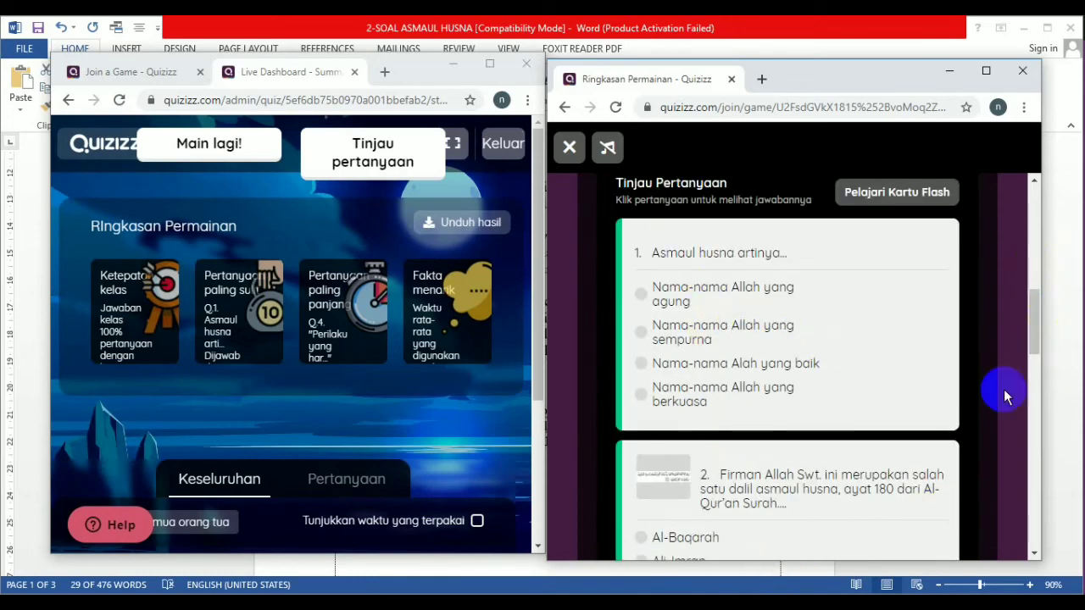
pyautogui.moveTo(1040, 339); pyautogui.dragTo(1036, 182)
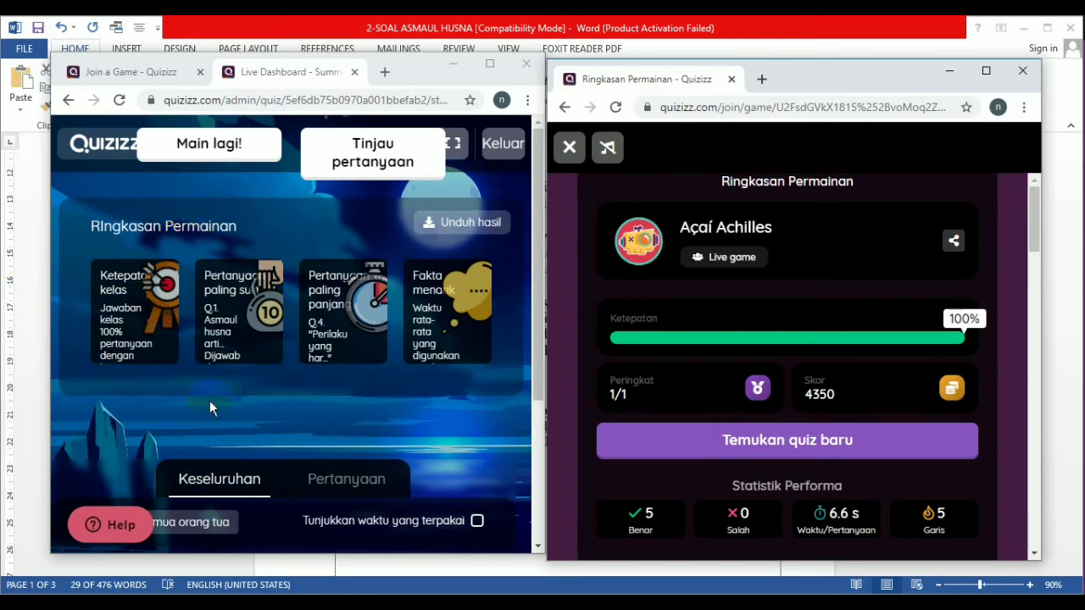
pyautogui.click(835, 279)
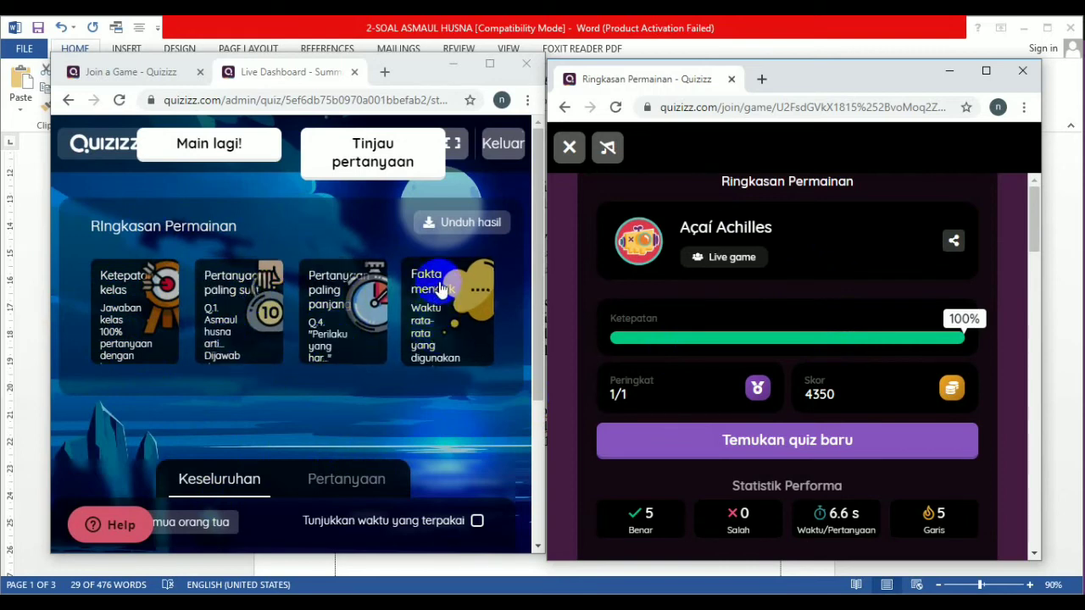
# Step: Examine the host's overall results table with the player's score and the answer marks for each question
pyautogui.scroll(-3, 485, 440)
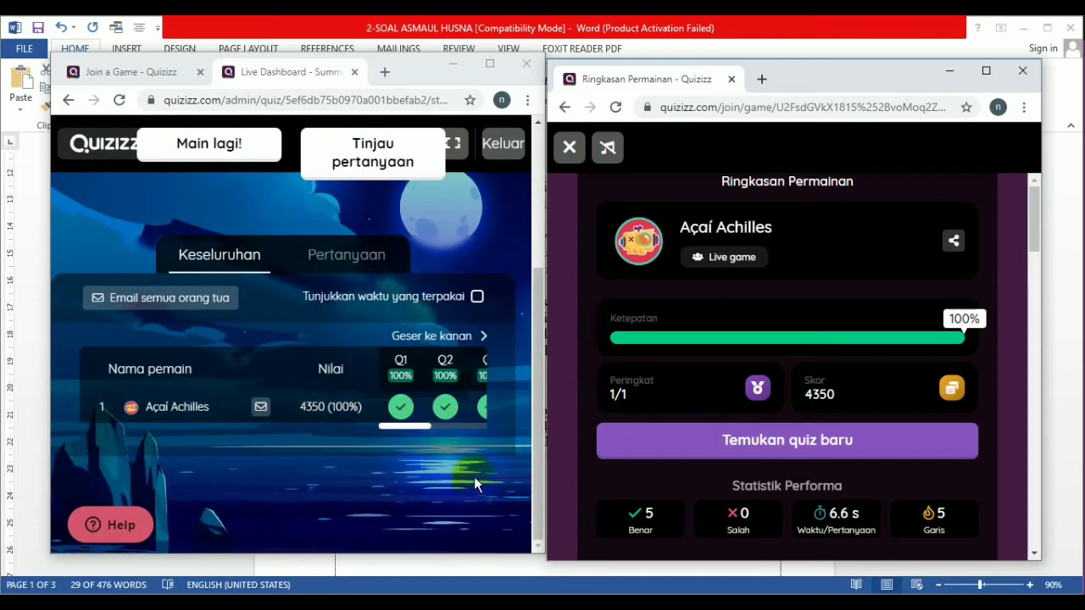
pyautogui.click(484, 341)
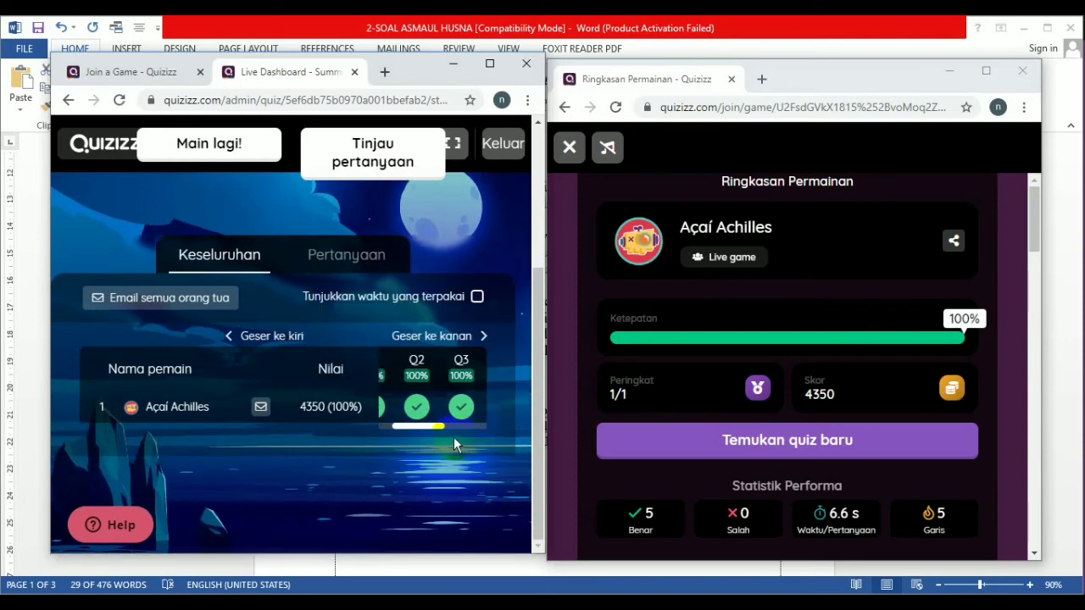
pyautogui.scroll(2, 410, 478)
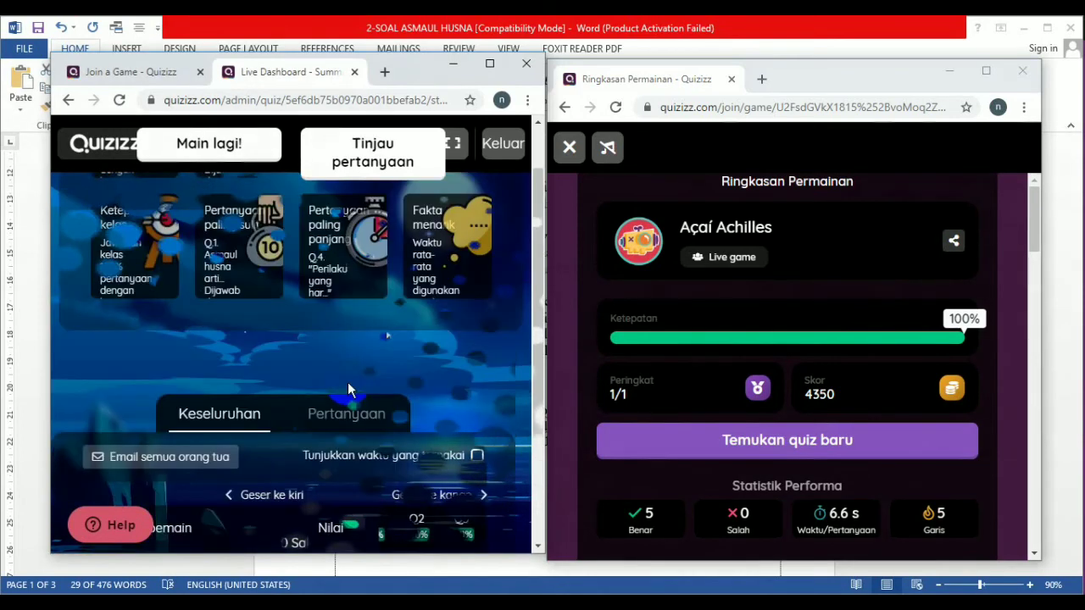
pyautogui.scroll(-2, 386, 335)
# Step: Examine the host's per-question results, checking the average answer time and correct and wrong counts of each question
pyautogui.click(343, 307)
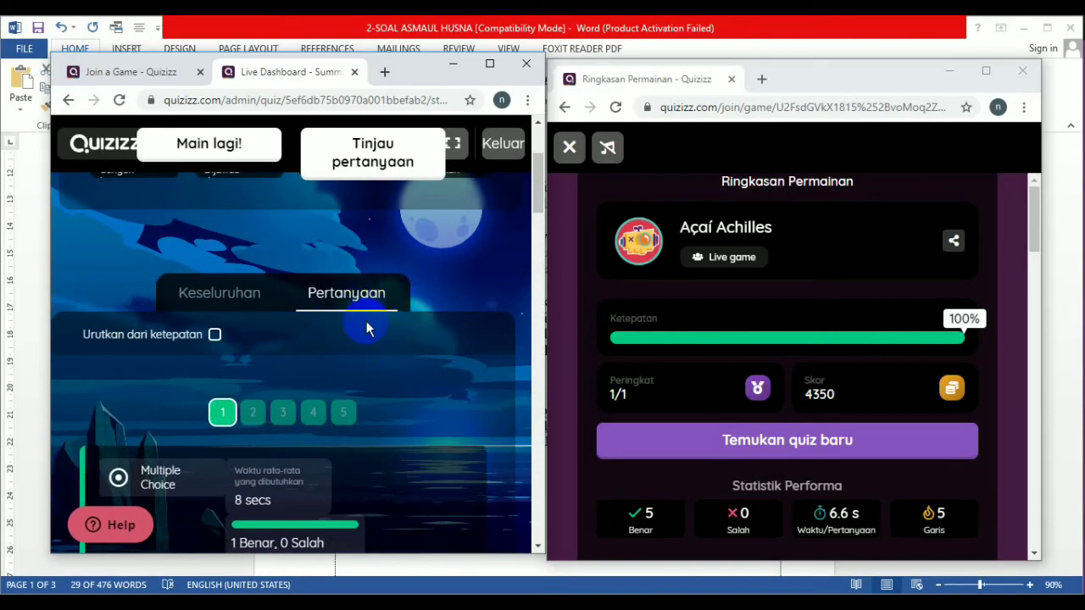
pyautogui.scroll(-4, 310, 322)
pyautogui.scroll(2, 296, 315)
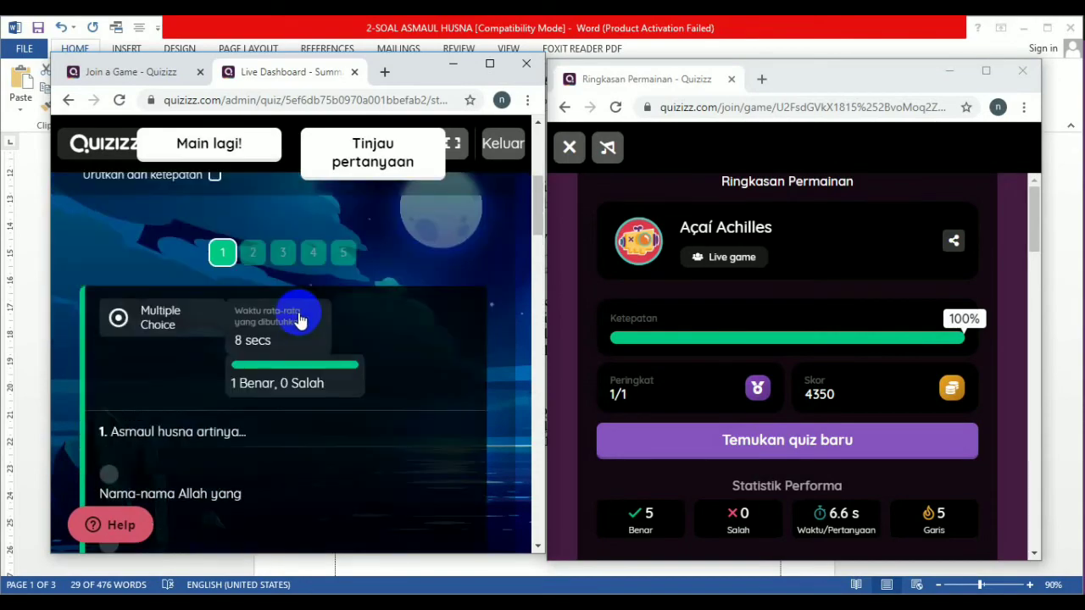
pyautogui.scroll(-3, 216, 343)
pyautogui.scroll(-5, 217, 344)
pyautogui.scroll(4, 279, 358)
pyautogui.scroll(4, 296, 354)
pyautogui.scroll(-6, 296, 354)
pyautogui.scroll(4, 296, 354)
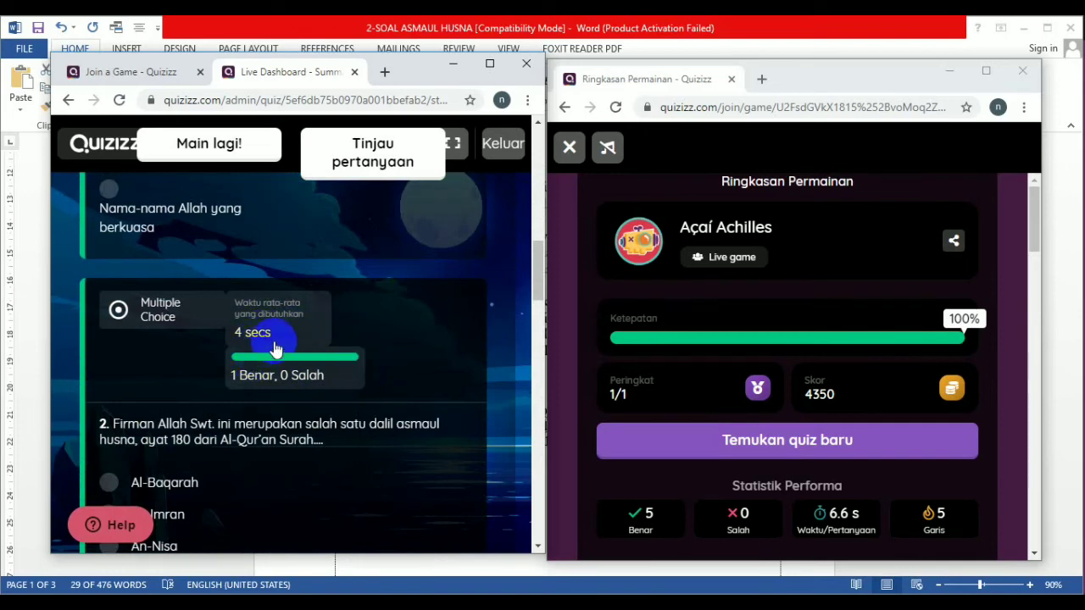
pyautogui.scroll(5, 283, 347)
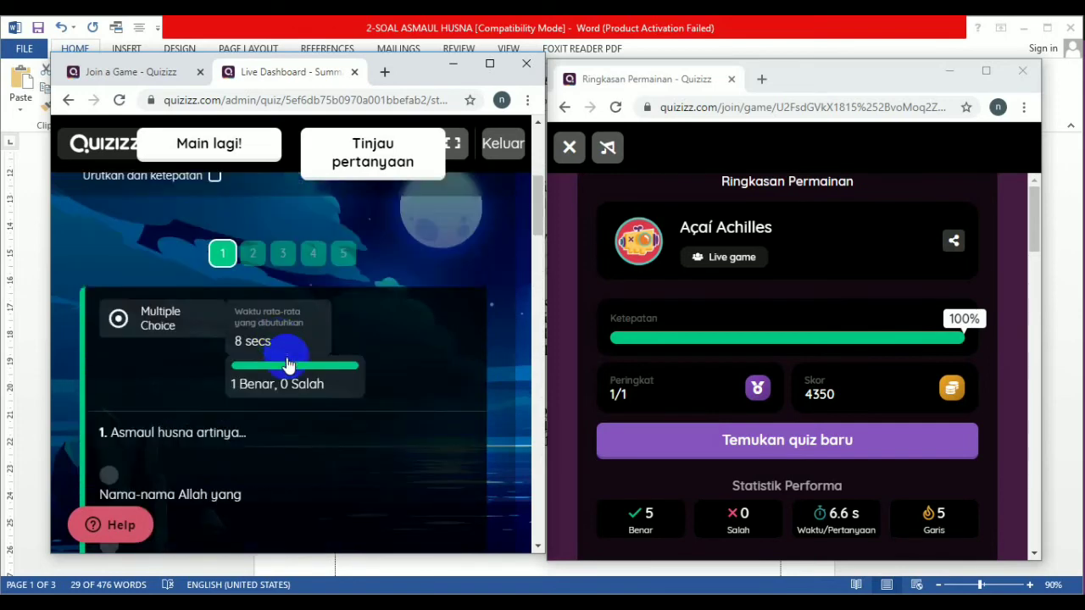
pyautogui.scroll(-8, 262, 358)
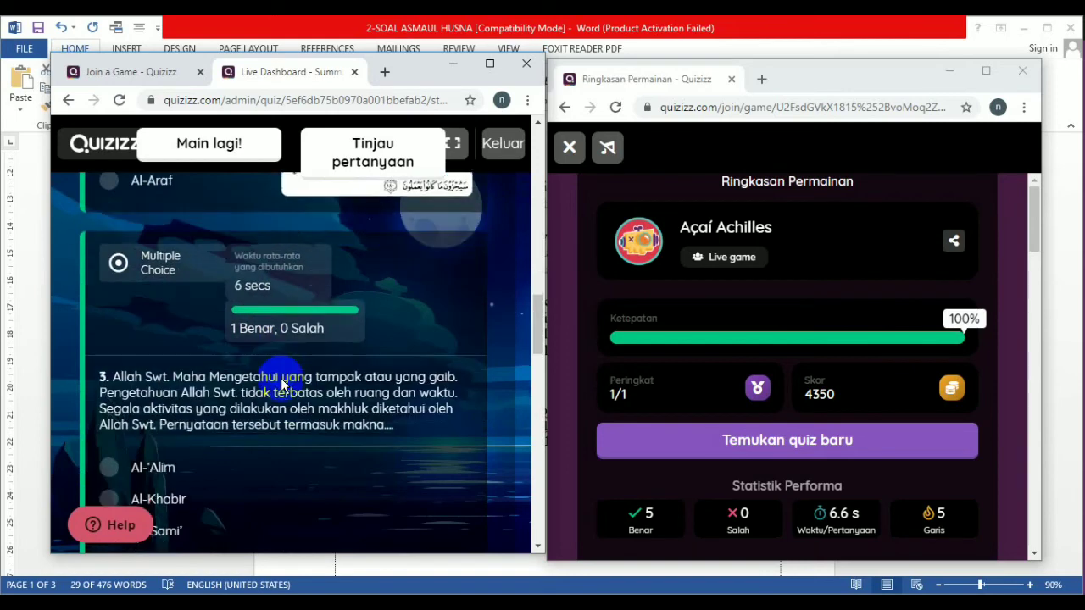
pyautogui.scroll(10, 430, 327)
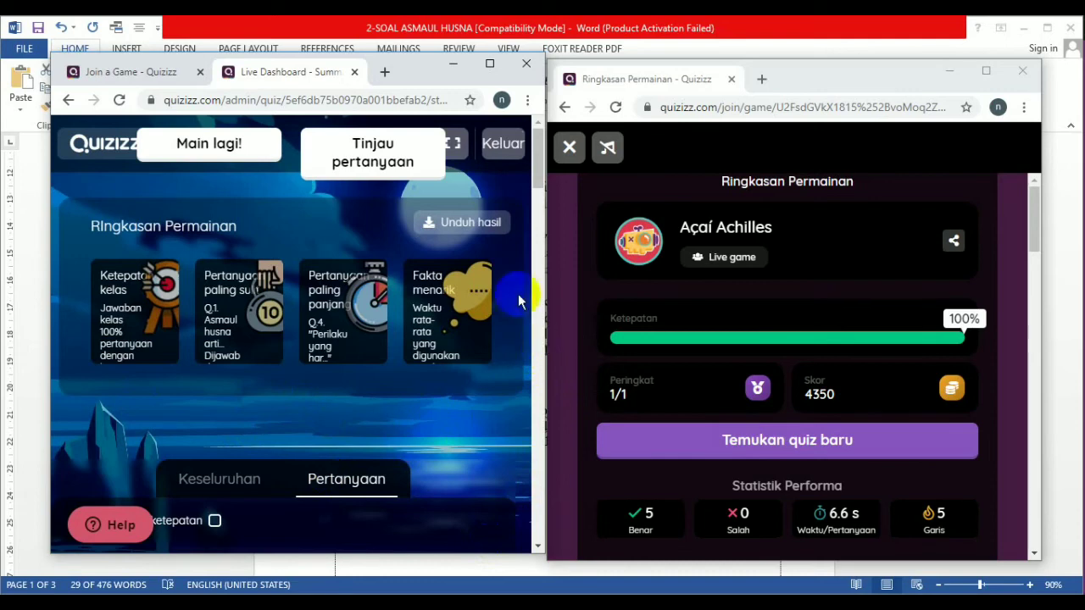
# Step: Download the game results from the host's summary, then close the student window and maximize the host window
pyautogui.click(445, 226)
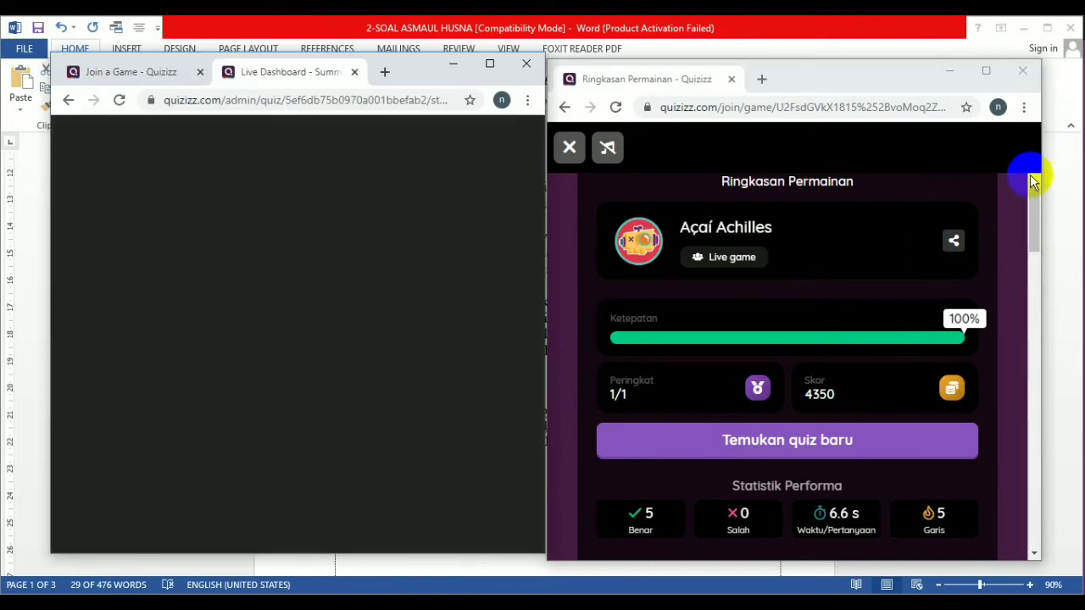
pyautogui.click(1021, 71)
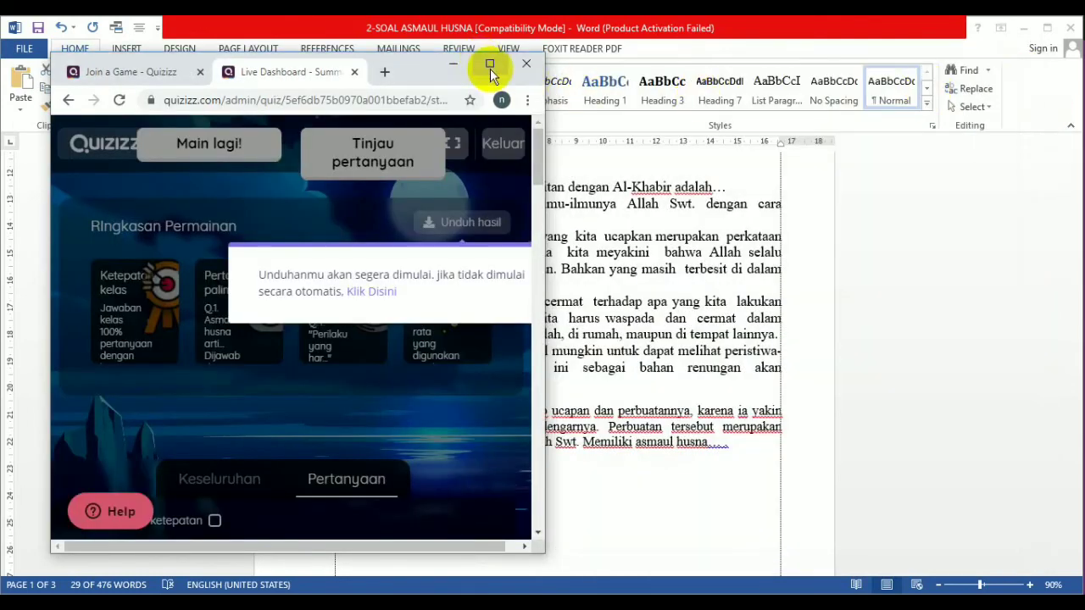
pyautogui.click(489, 64)
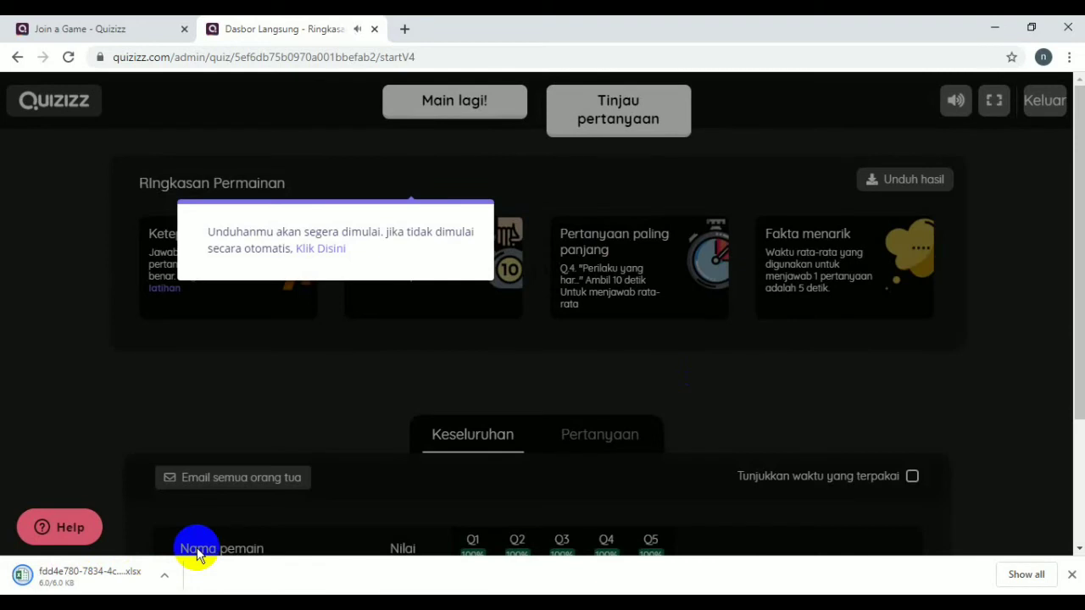
# Step: Open the downloaded results workbook in Excel and dismiss the Office activation wizard
pyautogui.click(164, 580)
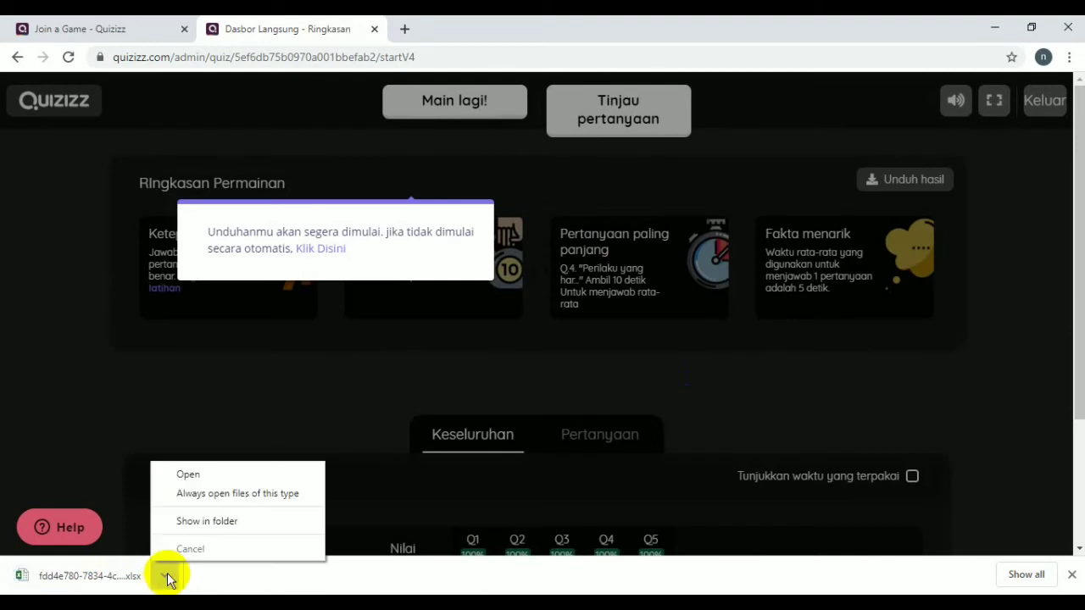
pyautogui.click(222, 478)
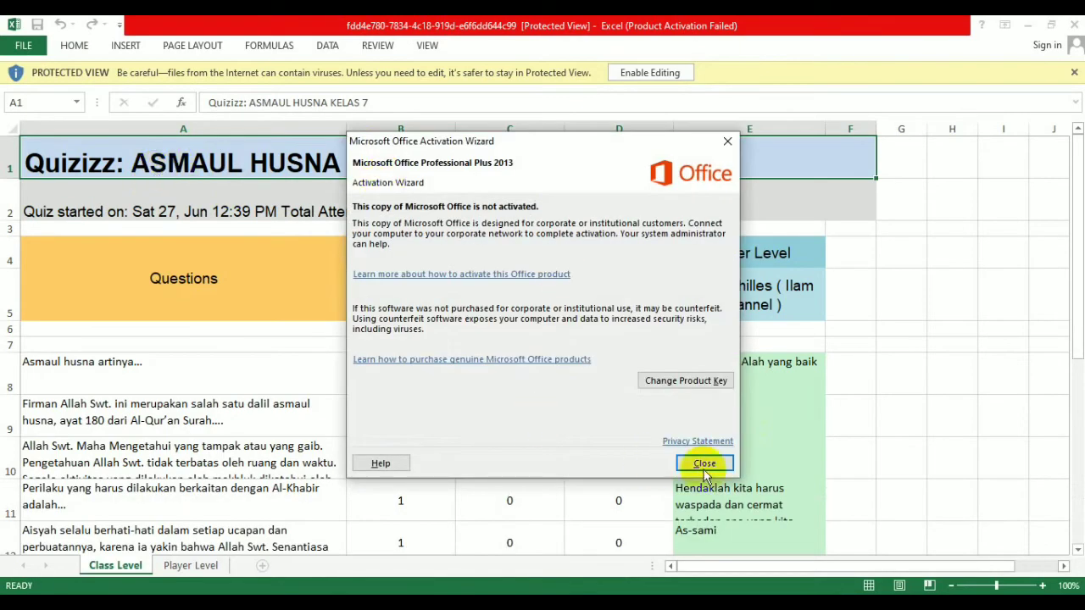
pyautogui.click(702, 462)
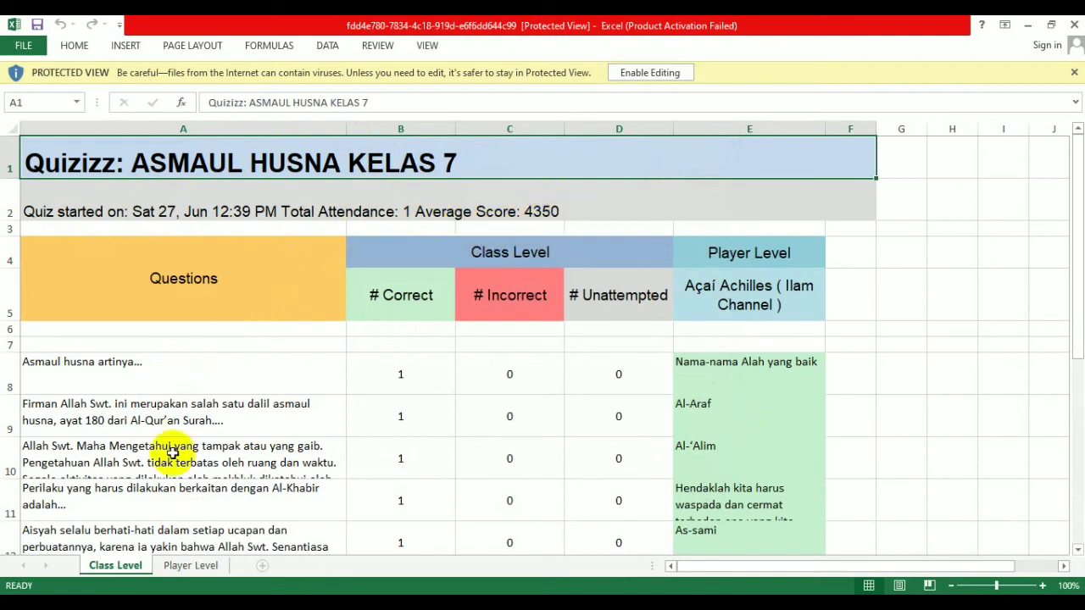
# Step: Examine the Class Level sheet's per-question answers and totals, and view the Player Level sheet
pyautogui.scroll(-2, 174, 424)
pyautogui.scroll(2, 179, 308)
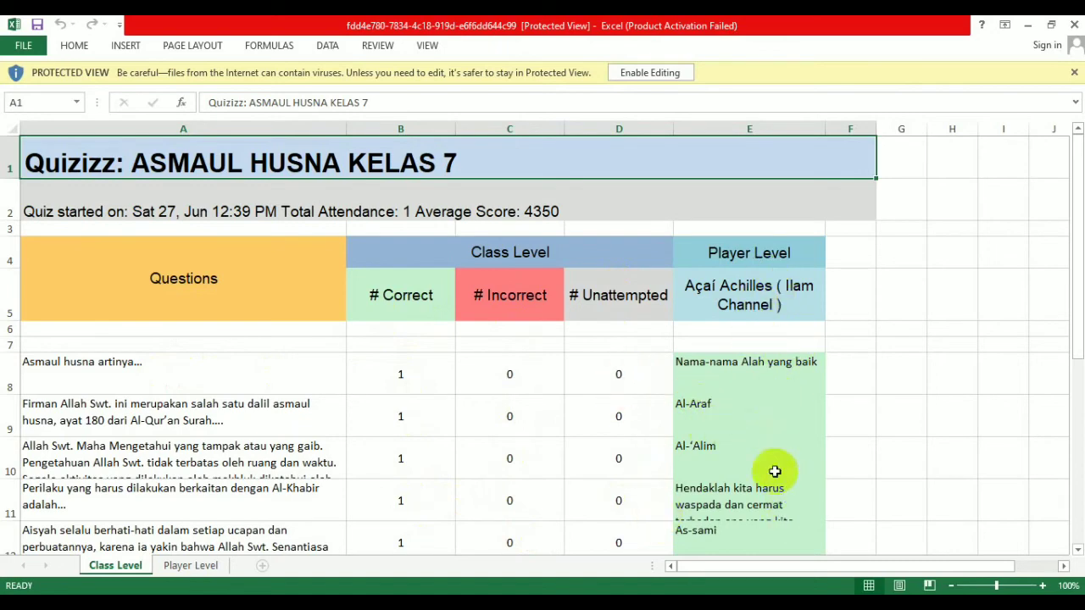
pyautogui.scroll(-2, 729, 376)
pyautogui.scroll(1, 719, 302)
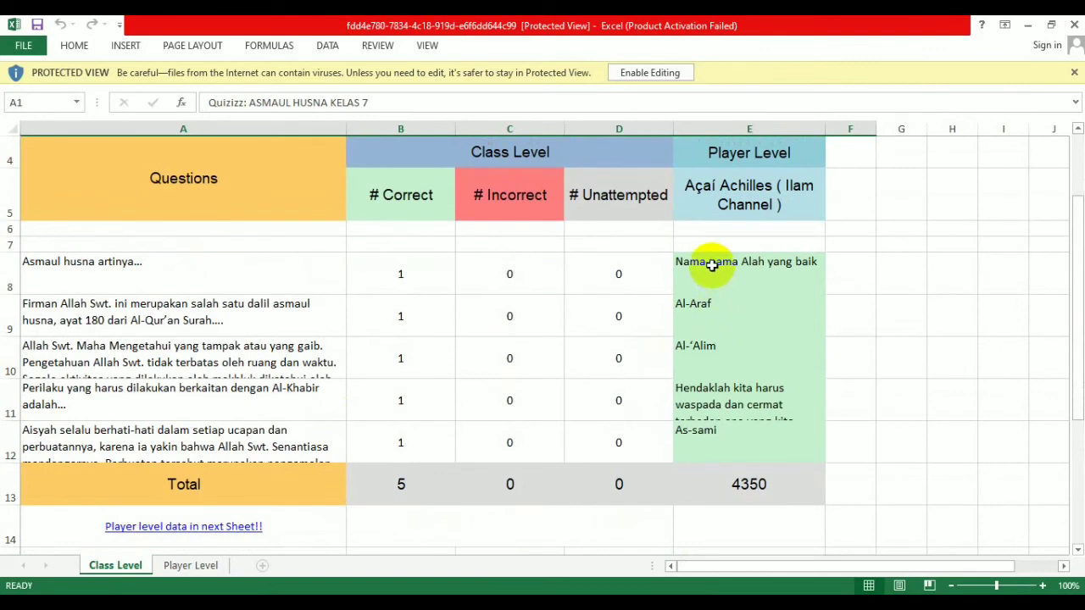
pyautogui.click(192, 568)
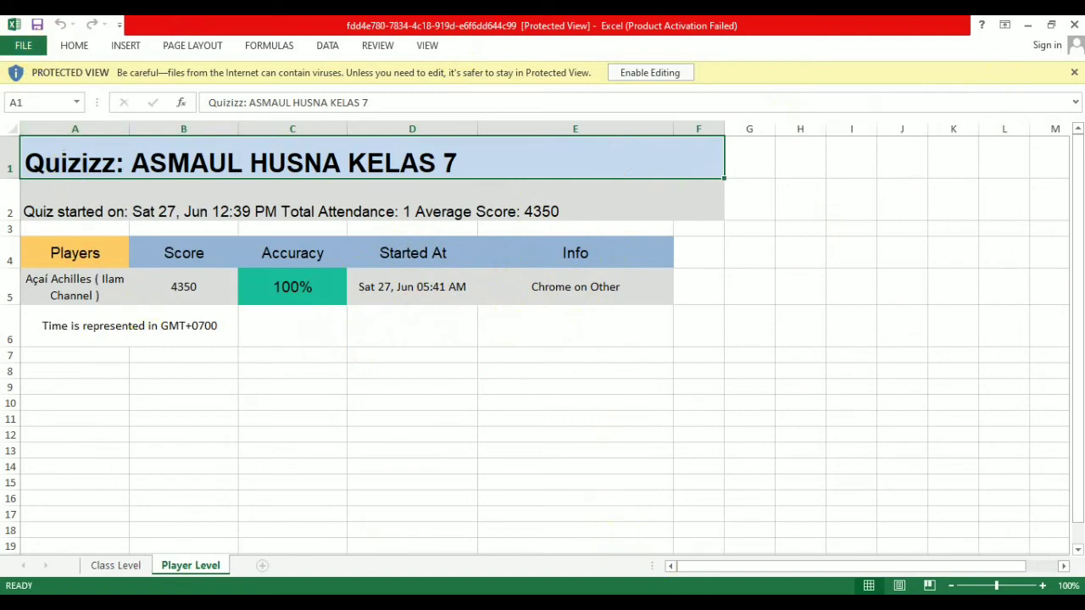
# Step: Switch back to Quizizz in Chrome, open the ASMAUL HUSNA KELAS 7 quiz from My Quizzes and start assigning it as homework (Jadikan PR)
pyautogui.hotkey('alt', 'Tab')
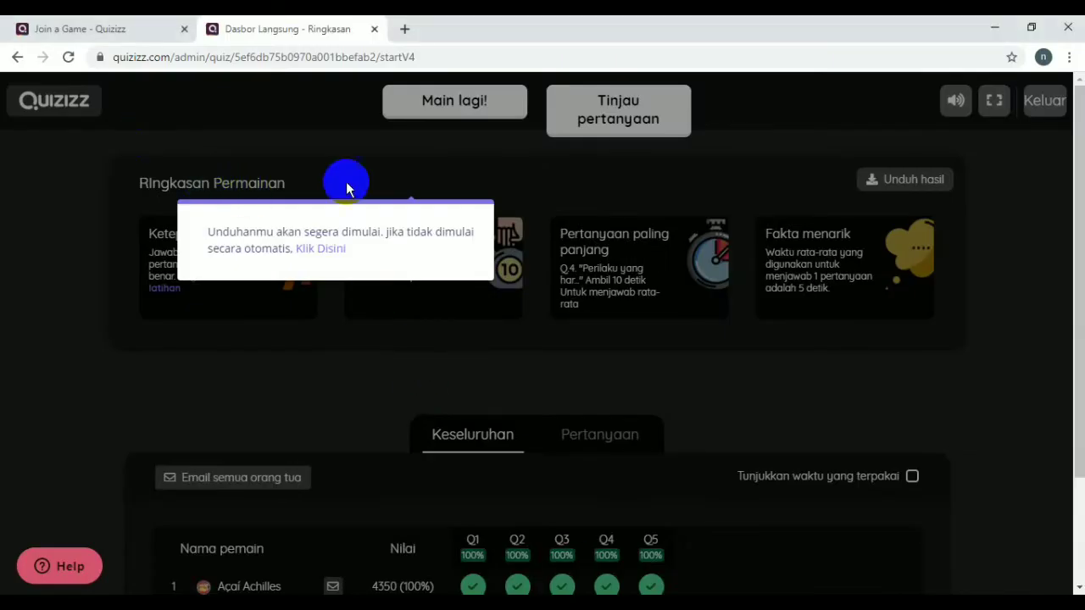
pyautogui.click(61, 109)
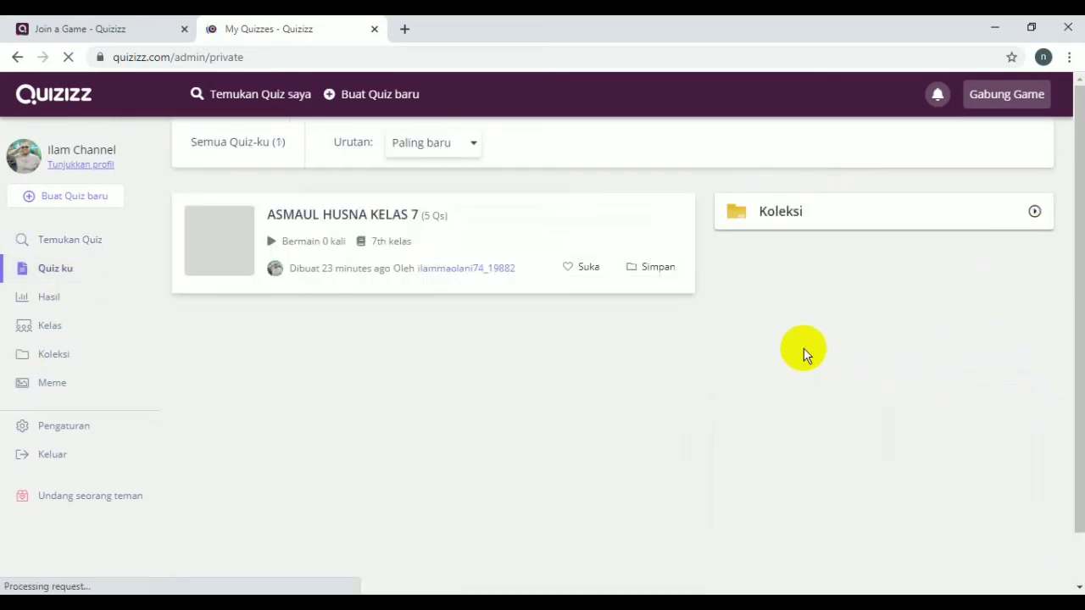
pyautogui.click(363, 216)
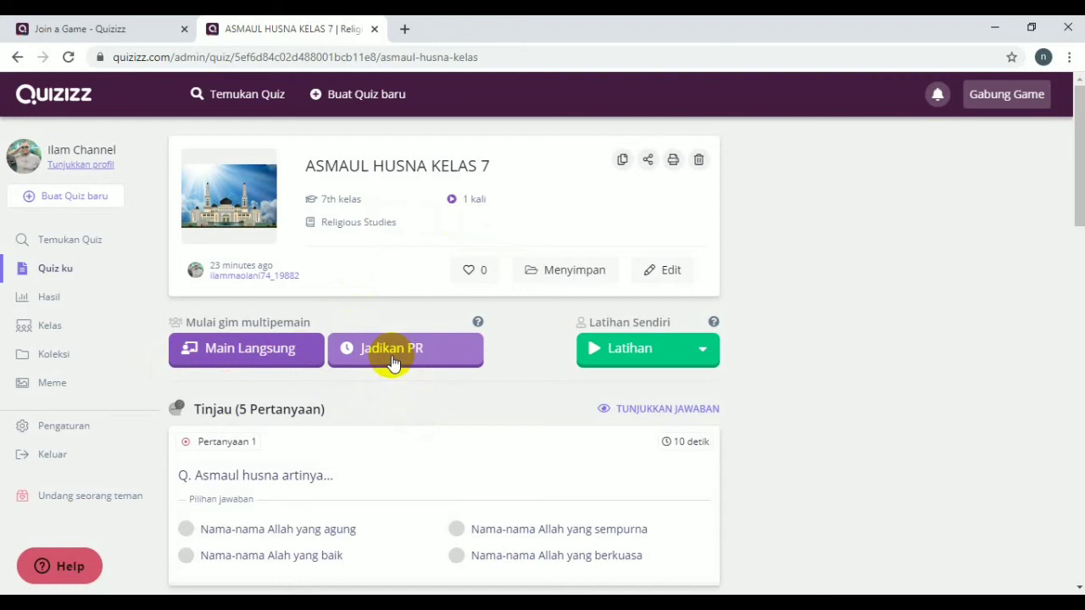
pyautogui.click(392, 356)
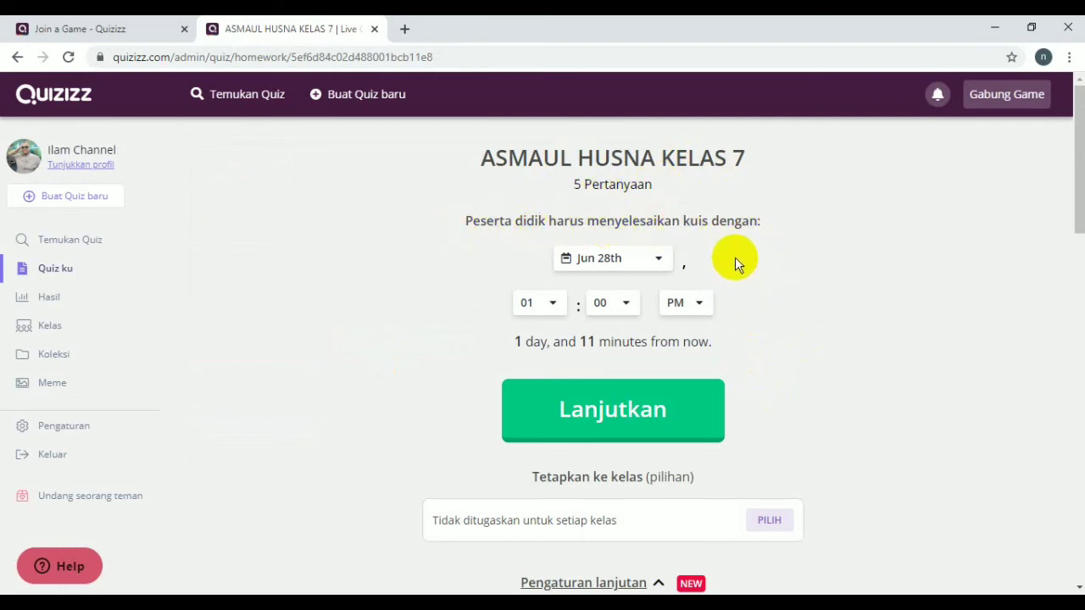
# Step: Set the homework deadline's date to Jun 29th and its hour to 12
pyautogui.click(659, 260)
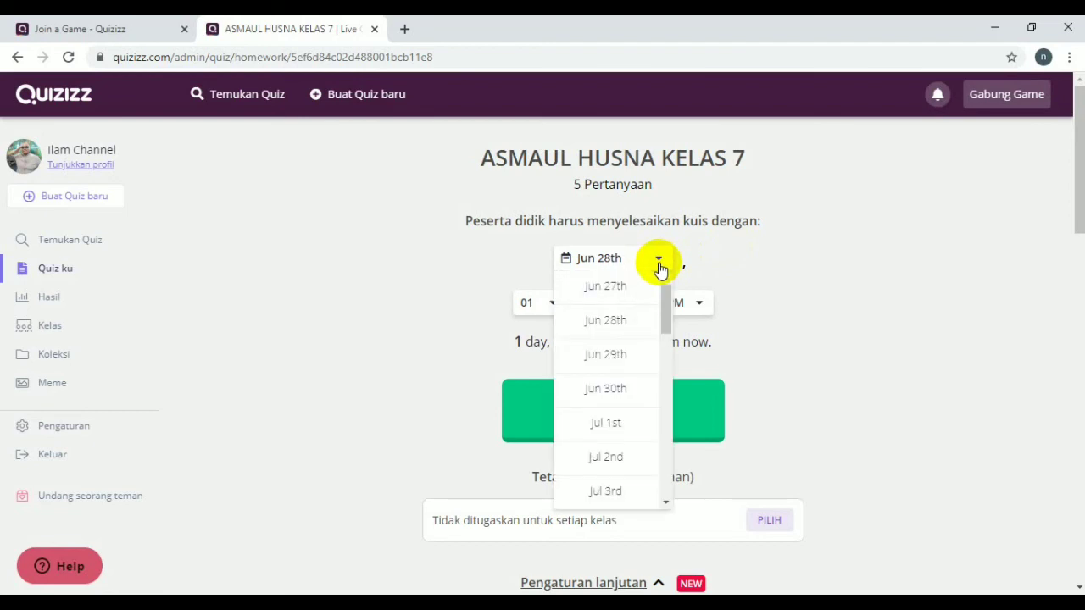
pyautogui.click(660, 266)
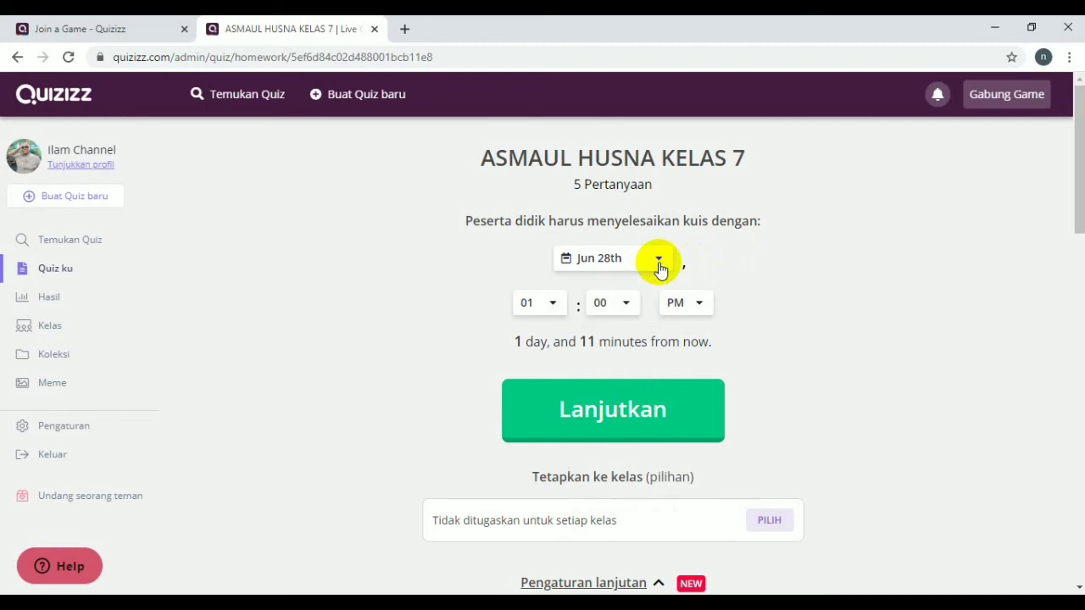
pyautogui.click(661, 268)
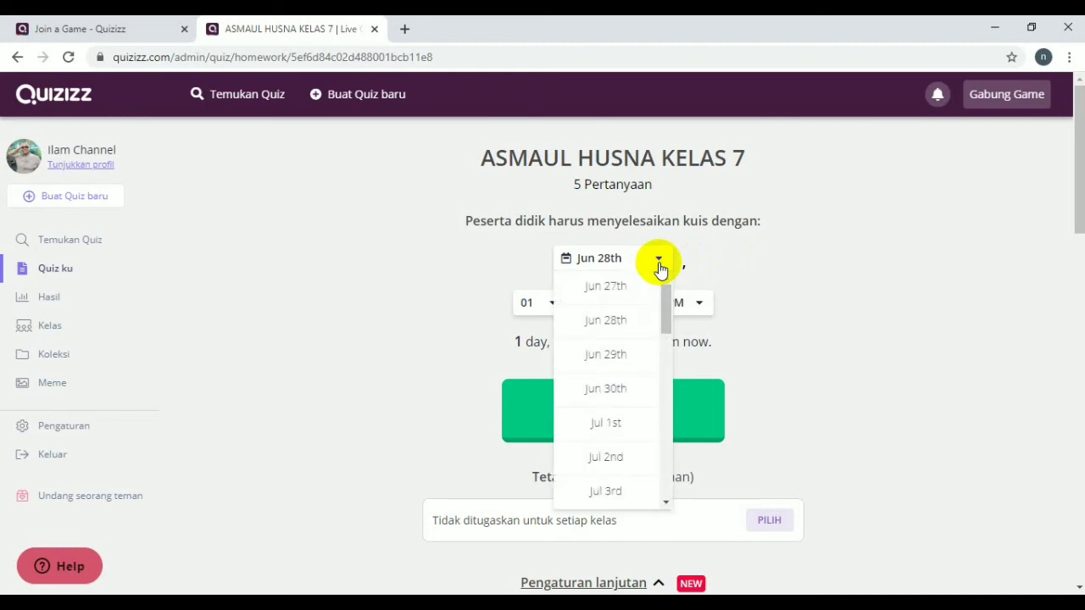
pyautogui.click(625, 363)
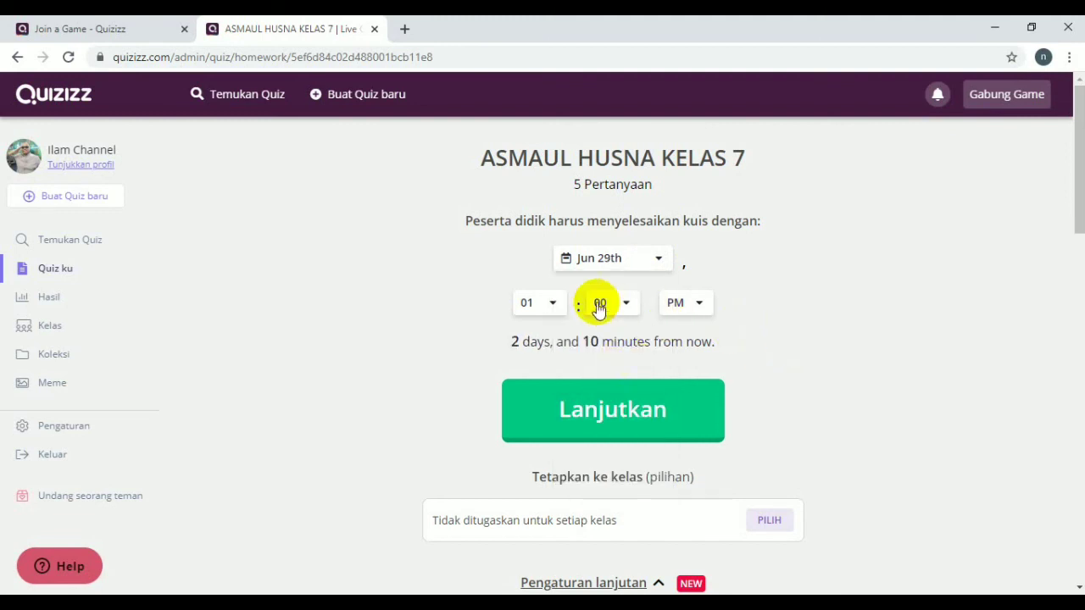
pyautogui.click(552, 309)
pyautogui.moveTo(559, 430); pyautogui.dragTo(562, 536)
pyautogui.click(539, 540)
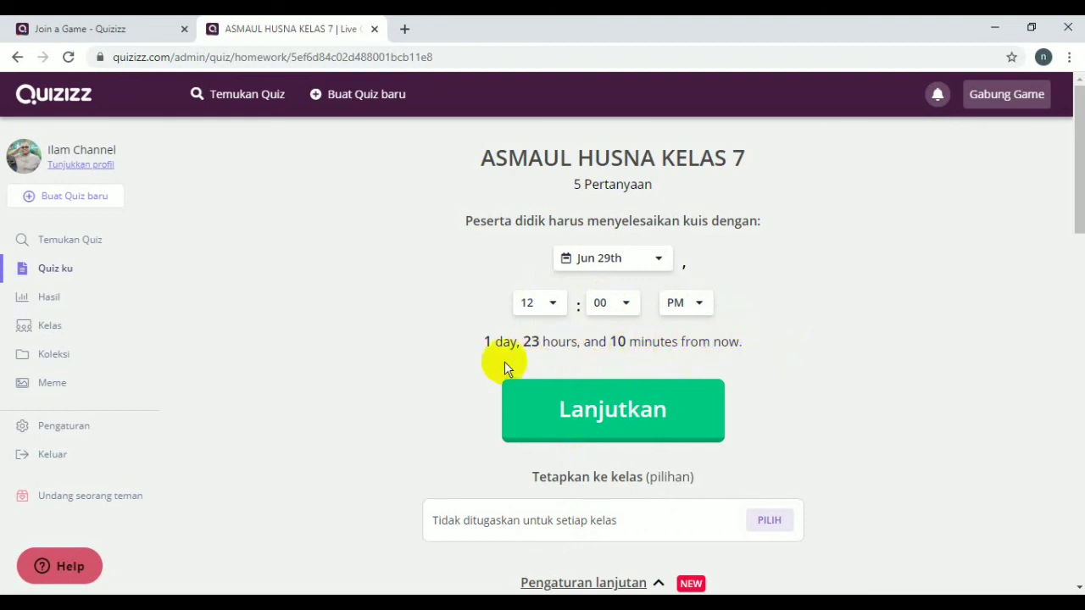
# Step: Select all ten grade 7 classes, from KELAS 7 A through Kelas 7J, for the homework assignment
pyautogui.scroll(-2, 815, 365)
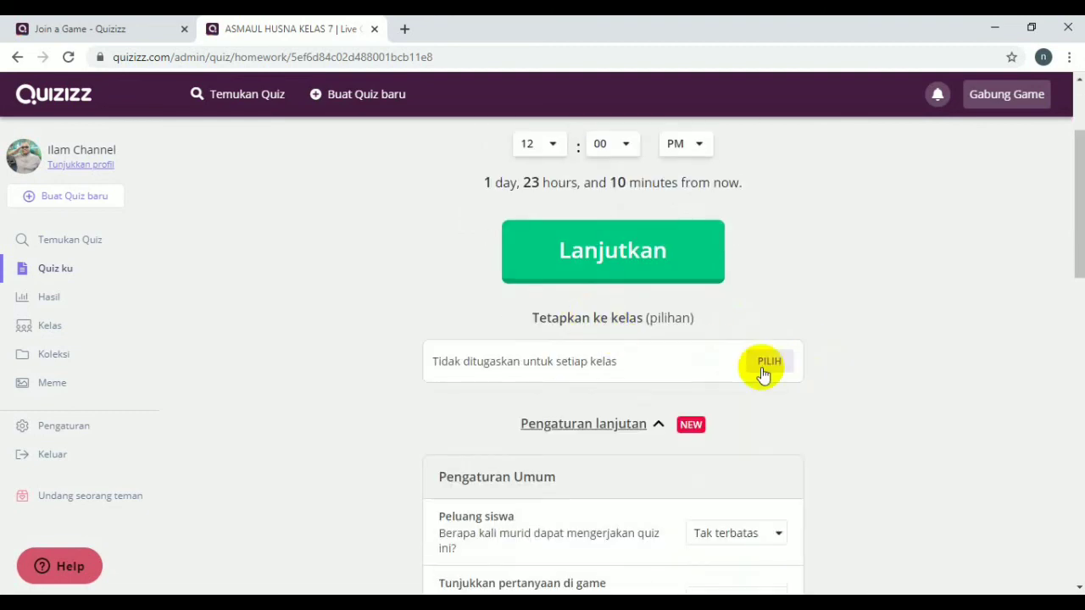
pyautogui.click(767, 363)
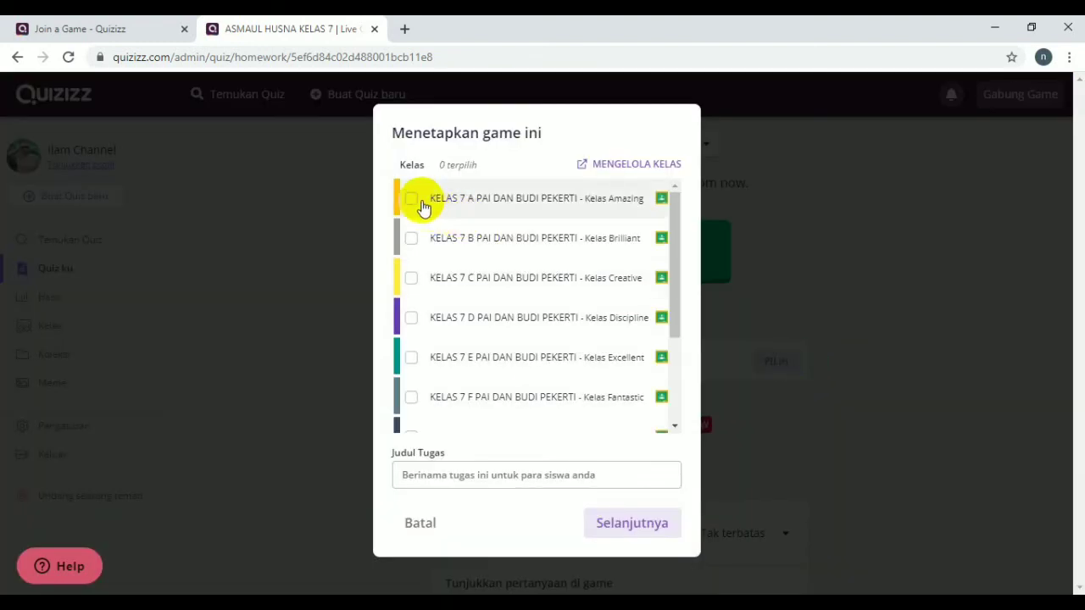
pyautogui.click(412, 200)
pyautogui.click(412, 241)
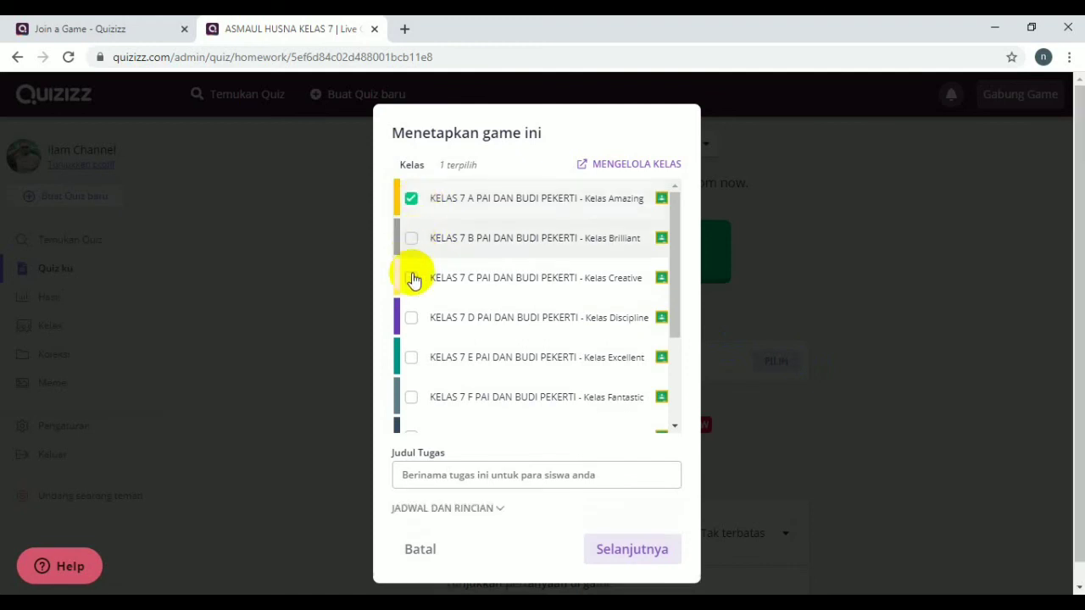
pyautogui.click(411, 278)
pyautogui.click(410, 327)
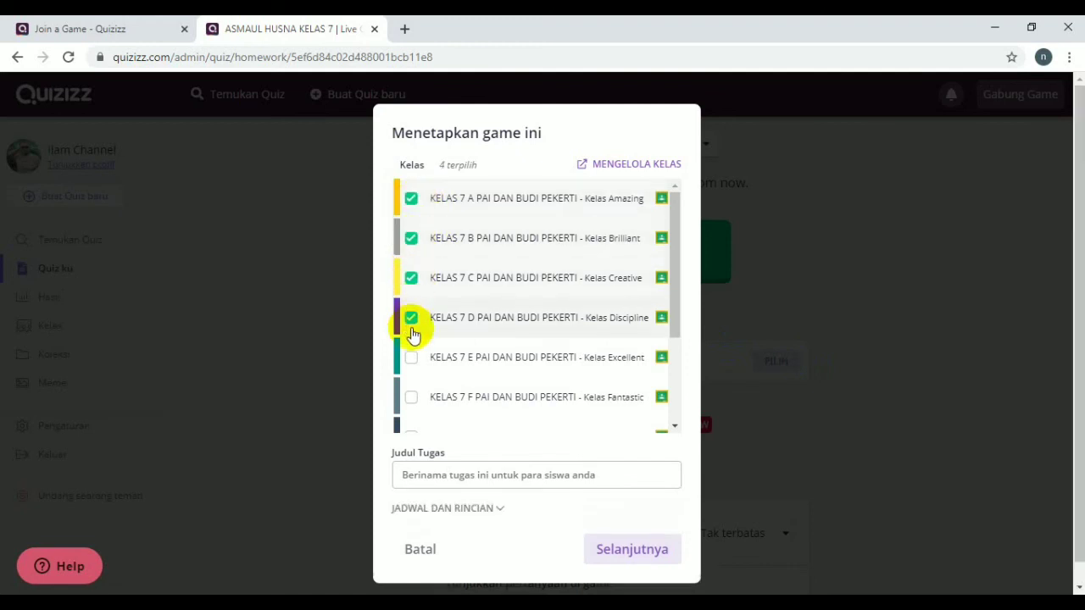
pyautogui.click(413, 360)
pyautogui.click(412, 404)
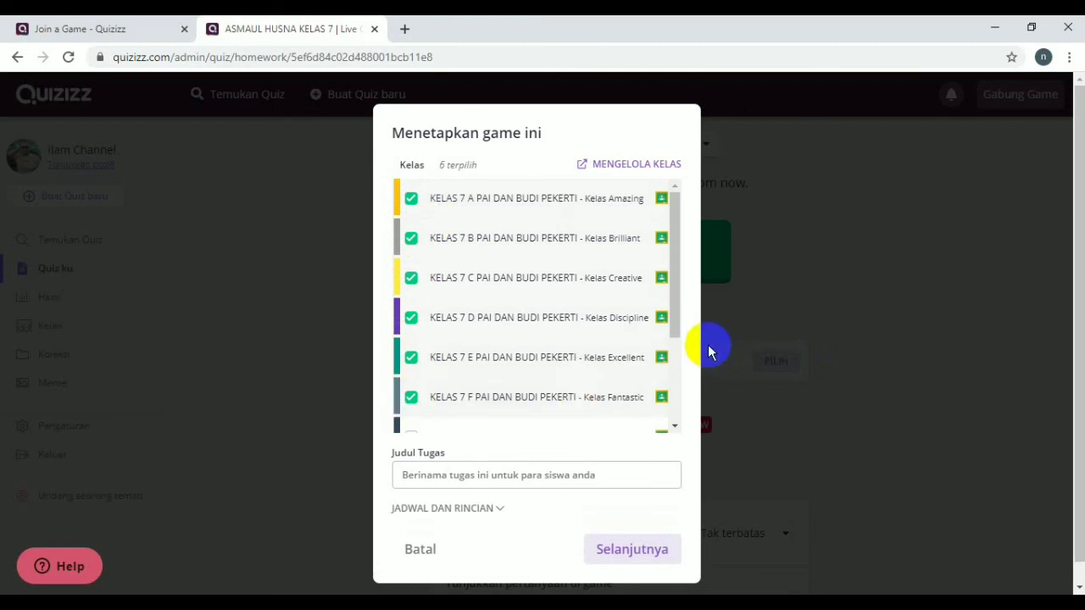
pyautogui.moveTo(677, 313); pyautogui.dragTo(679, 407)
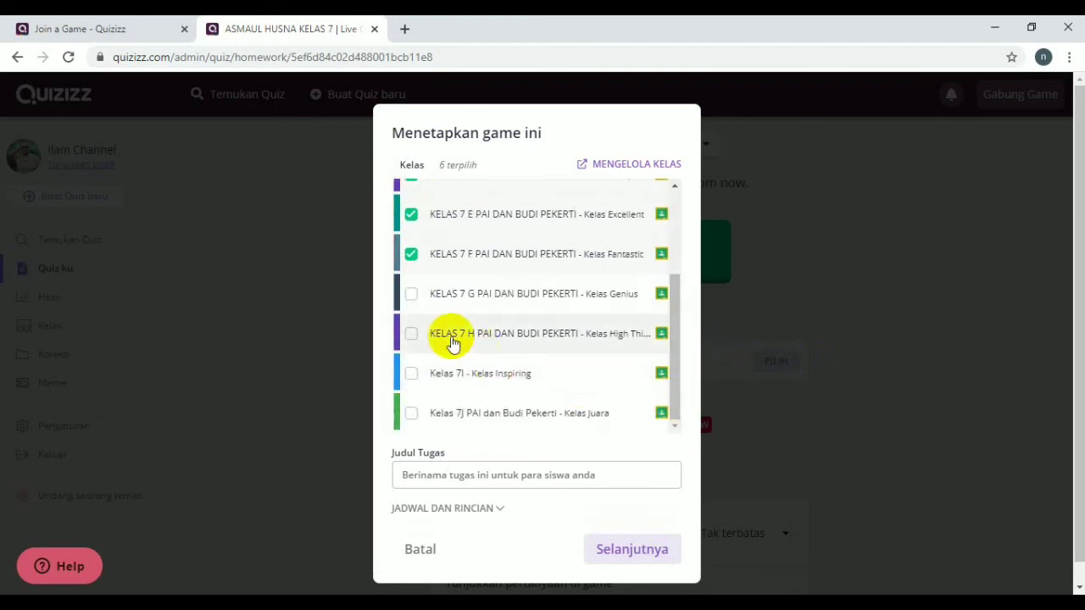
pyautogui.click(414, 297)
pyautogui.click(413, 337)
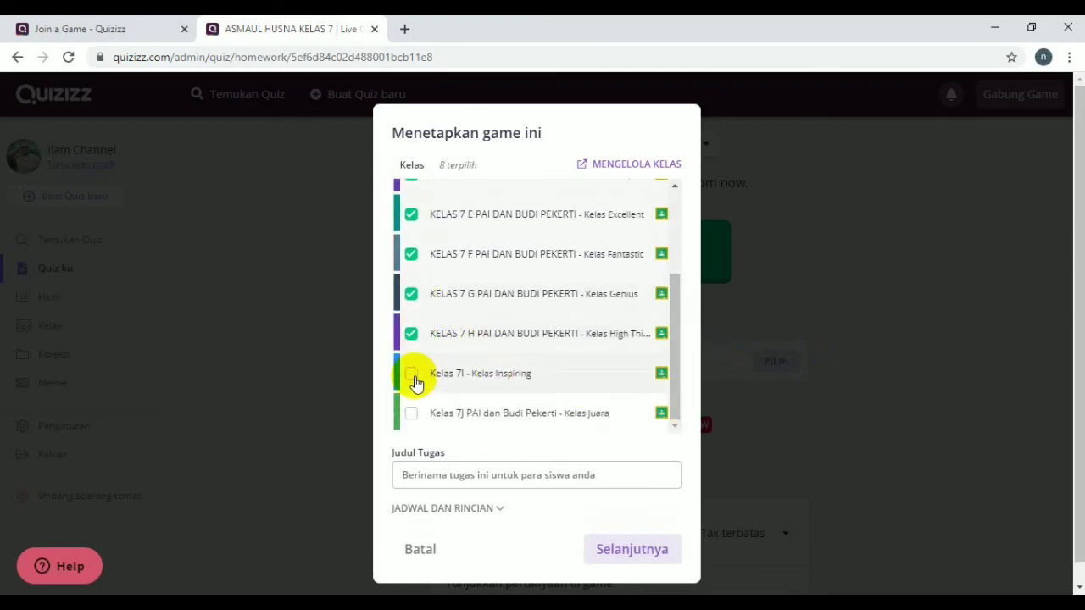
pyautogui.click(411, 374)
pyautogui.click(412, 414)
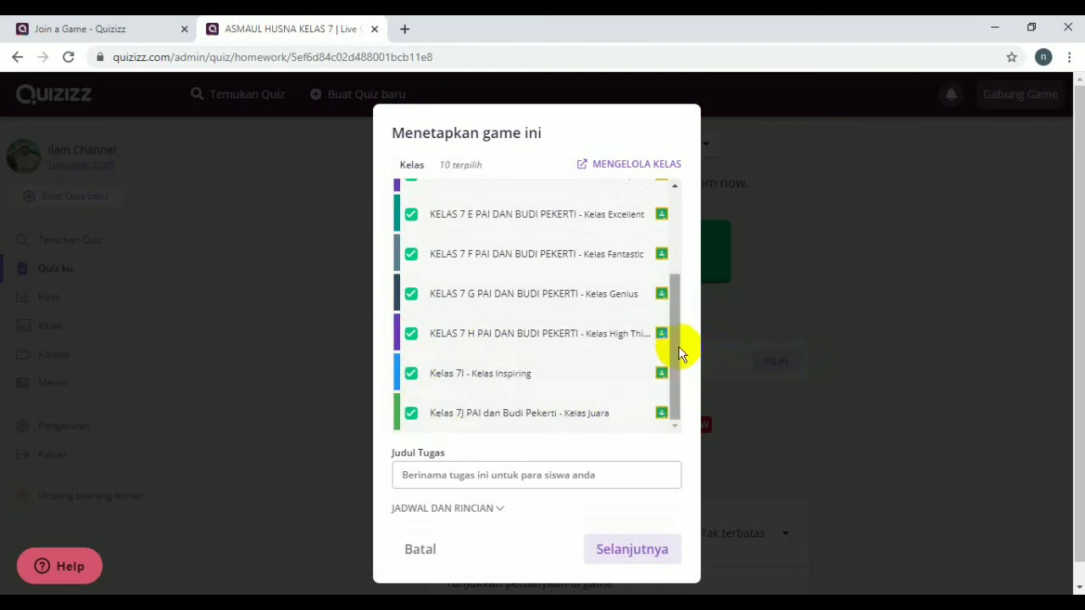
# Step: Title the assignment "Soal Uji Kompetensi Asmaul Husna Kelas 7"
pyautogui.click(467, 480)
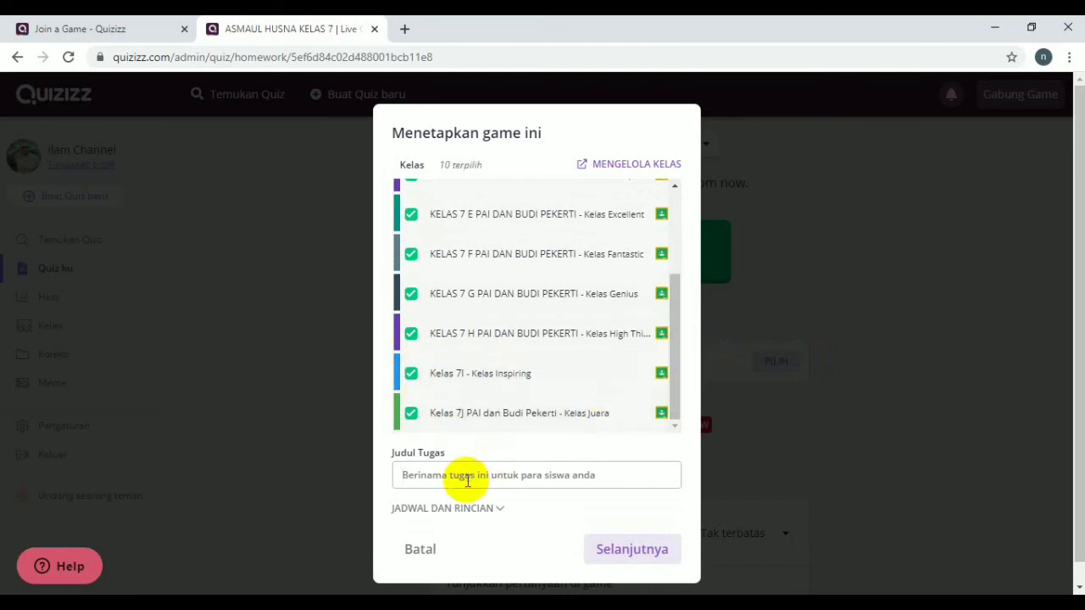
pyautogui.write('Soal Uji K')
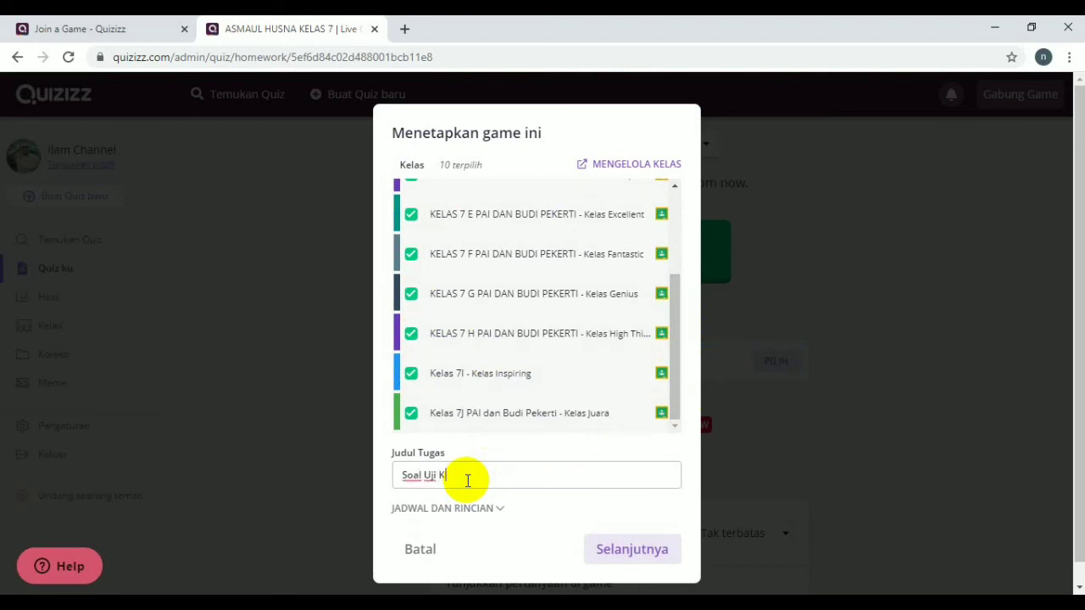
pyautogui.write('ompetensi Asmaul Husna Kelas 7')
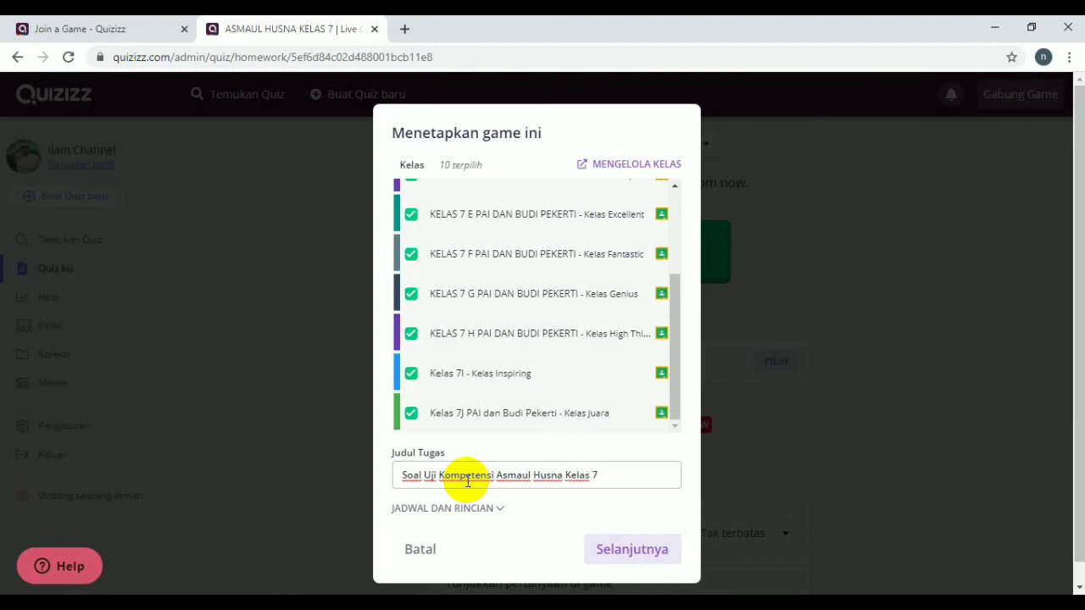
# Step: Add the assignment description "Kerjakan tugas dengan jujur, tanpa melihat buku catatan", confirm the class assignment details and check the list of assigned classes
pyautogui.click(498, 512)
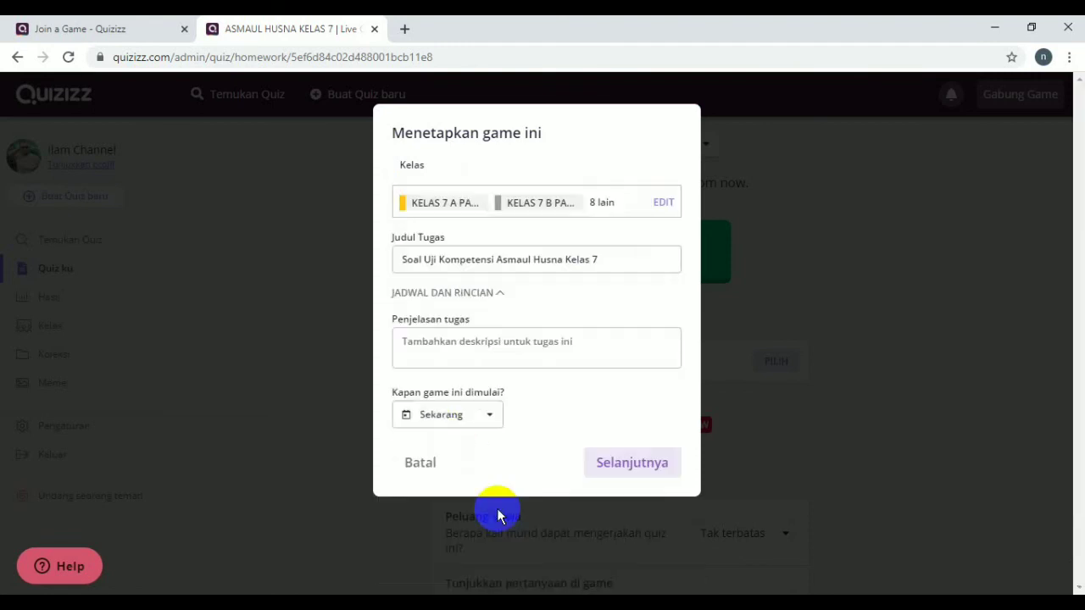
pyautogui.click(452, 346)
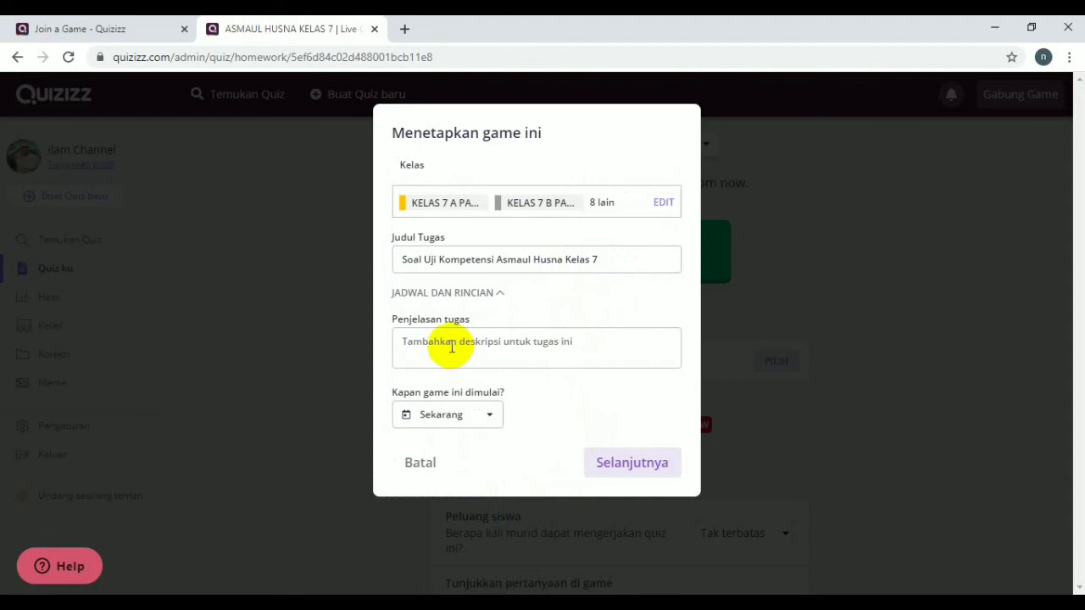
pyautogui.write('Kerjakan')
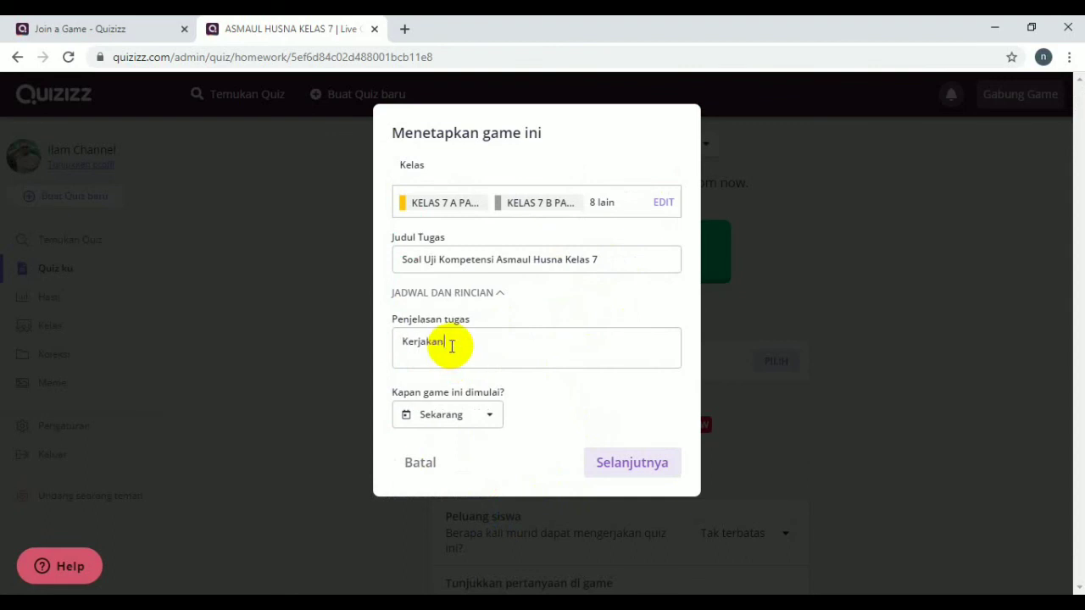
pyautogui.write(' tugas dengan j')
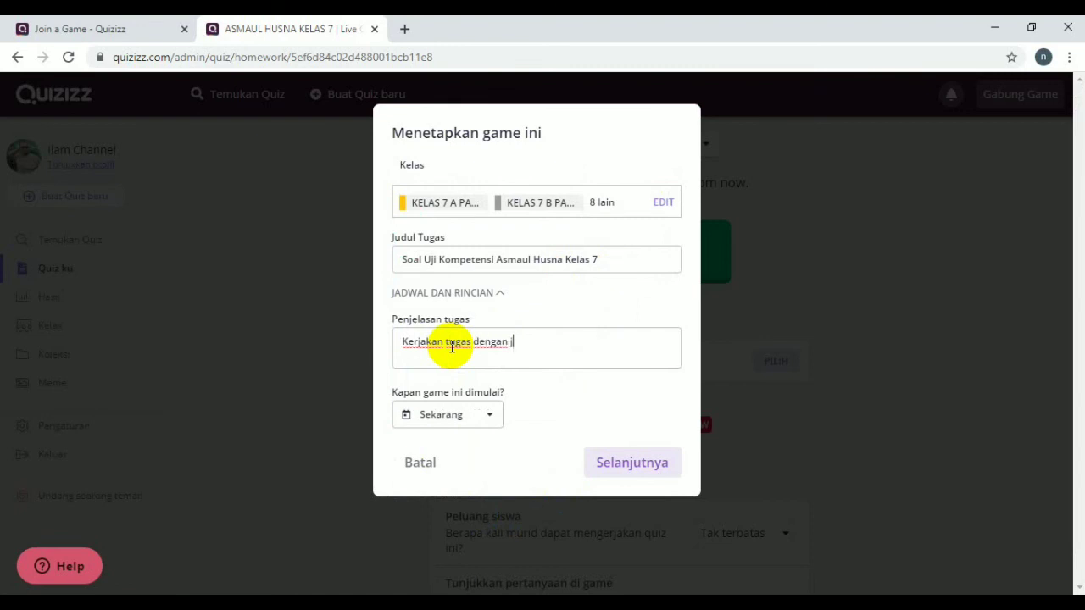
pyautogui.write('ujur, tanpa melihat buku catatat')
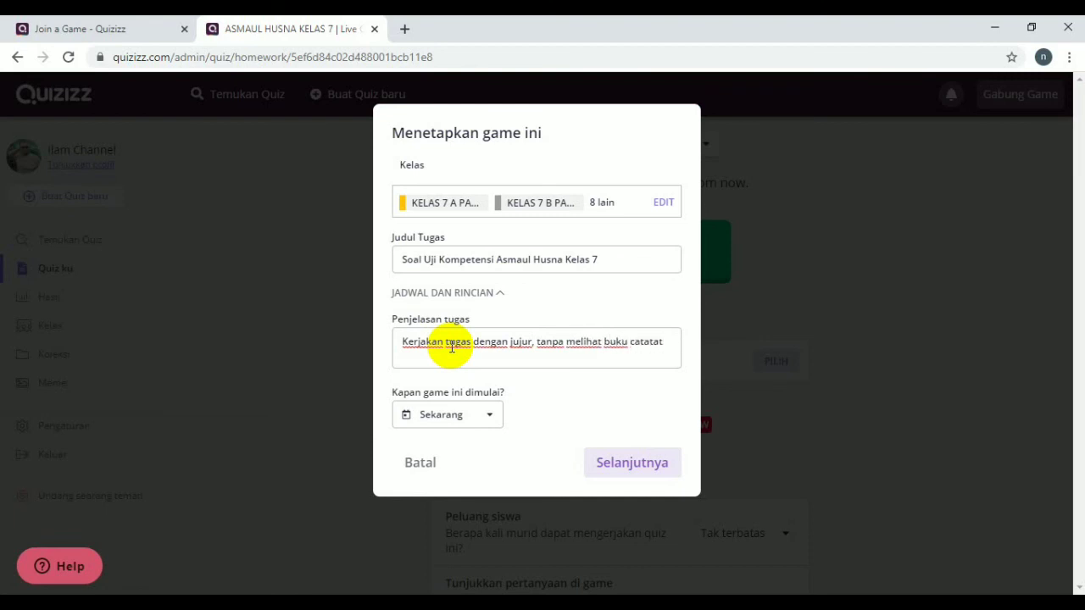
pyautogui.press('BackSpace')
pyautogui.write('n')
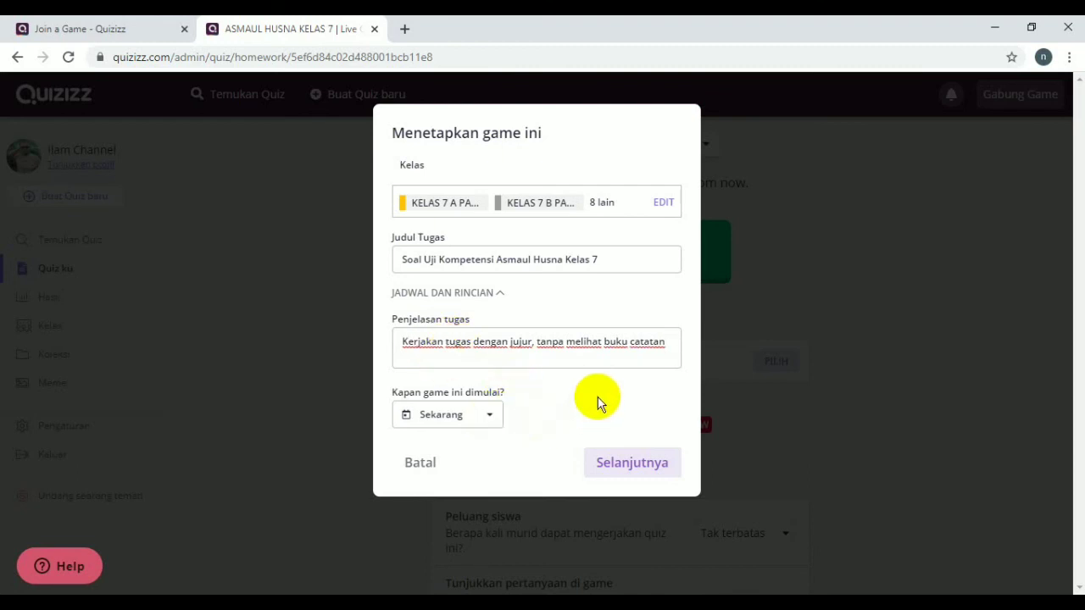
pyautogui.click(623, 466)
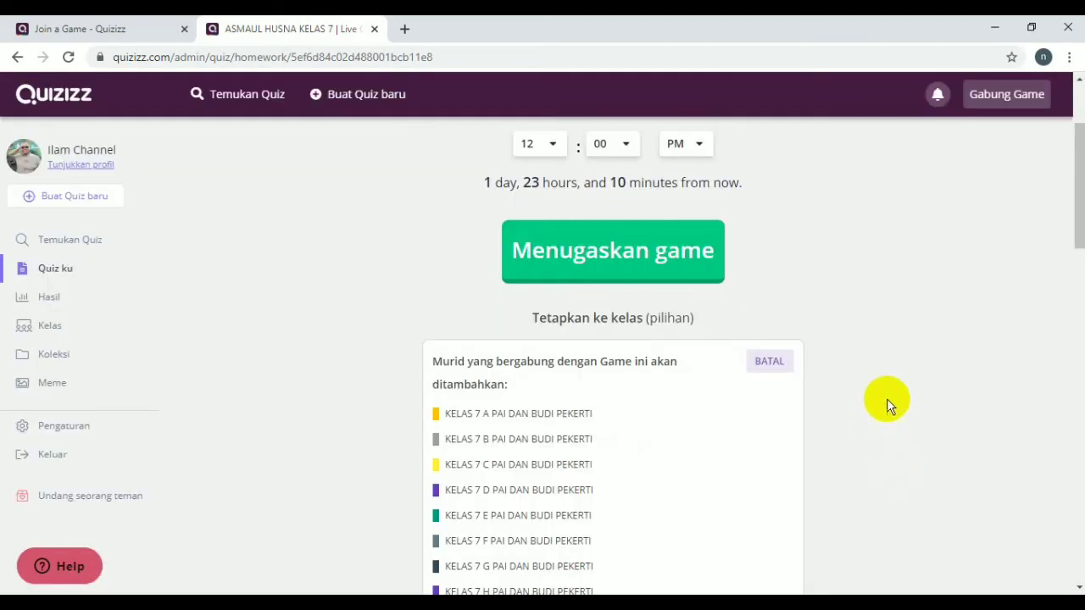
pyautogui.scroll(-1, 853, 383)
pyautogui.scroll(-2, 628, 374)
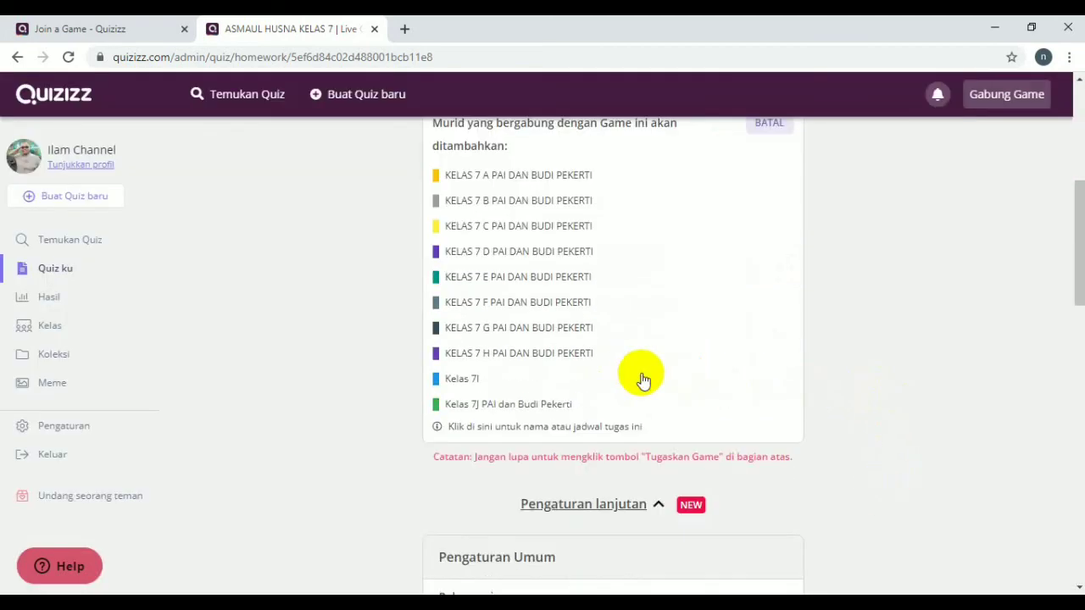
pyautogui.scroll(-2, 642, 379)
pyautogui.scroll(3, 709, 346)
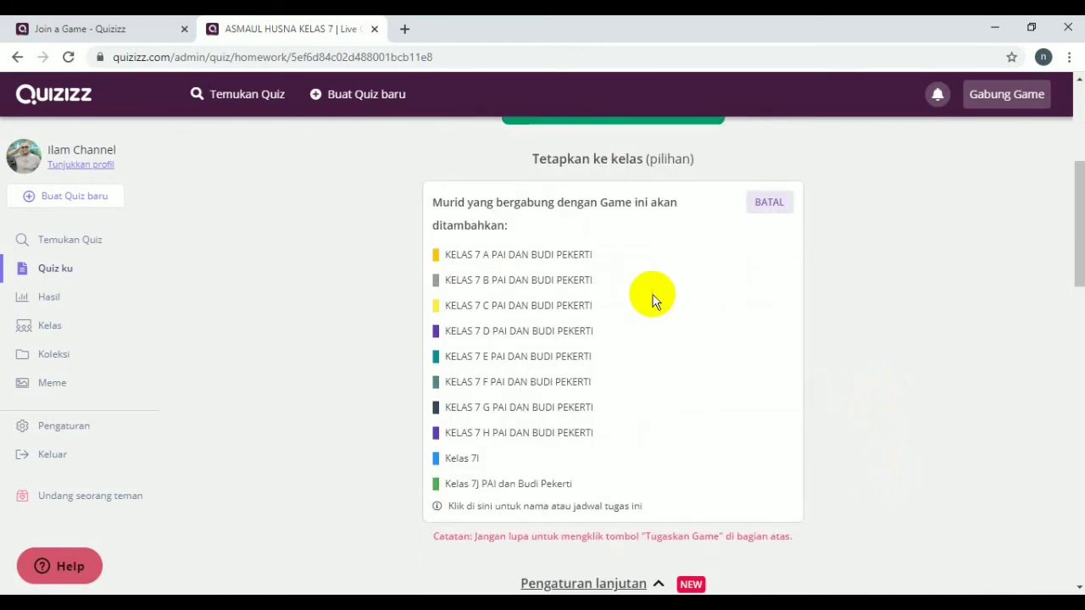
# Step: Review the homework's general and game settings, keep the random meme set, and assign the game to the selected classes
pyautogui.scroll(-6, 627, 271)
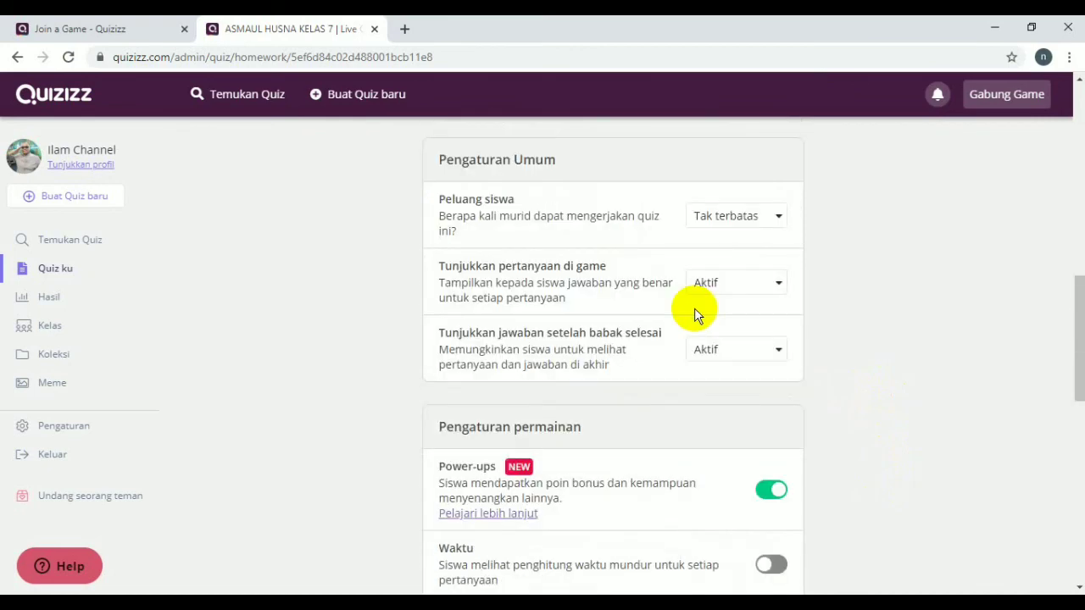
pyautogui.scroll(-3, 678, 348)
pyautogui.scroll(-2, 679, 424)
pyautogui.scroll(-4, 670, 441)
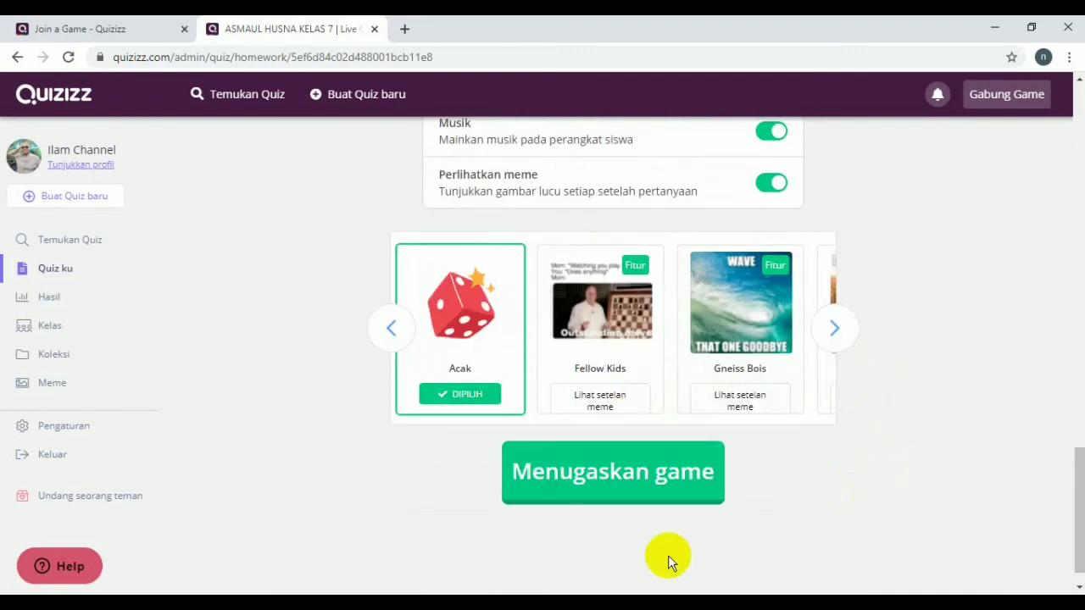
pyautogui.click(632, 490)
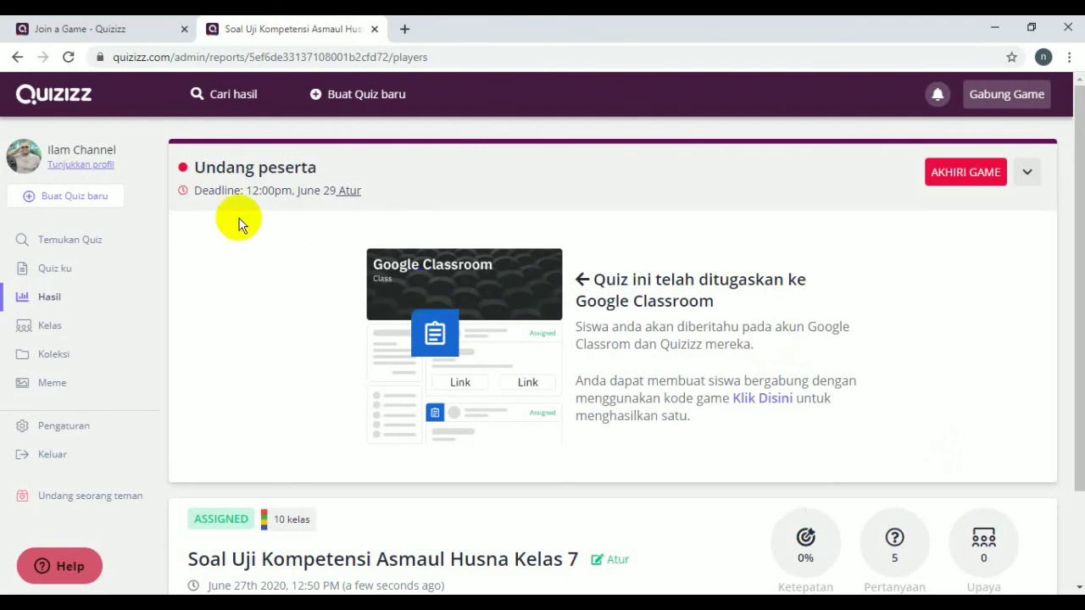
# Step: Examine the account's own quizzes, the results list, the classes, the collections and the meme sets
pyautogui.click(61, 273)
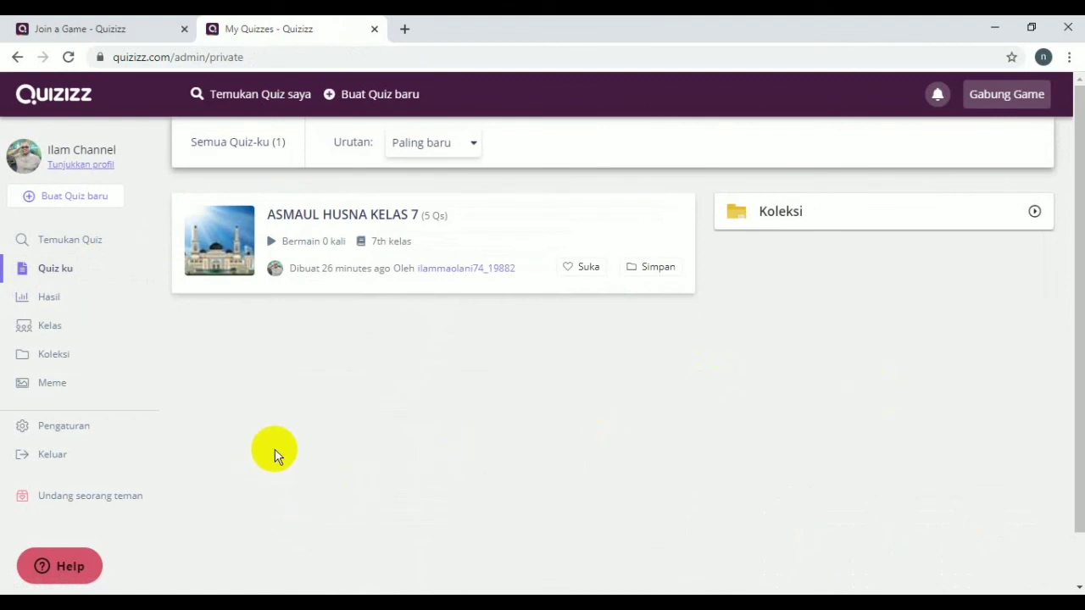
pyautogui.click(49, 307)
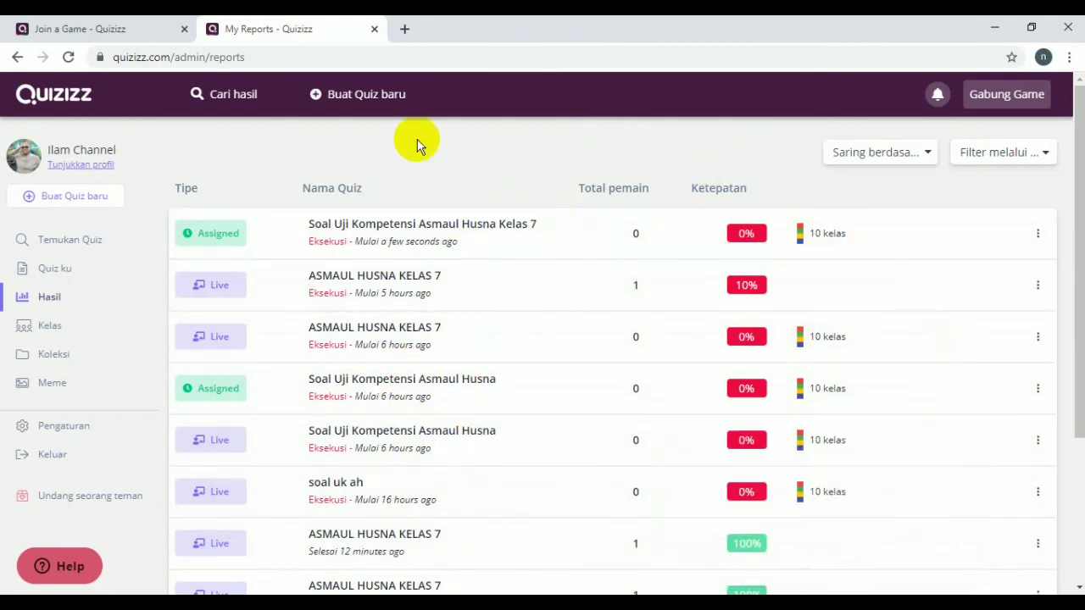
pyautogui.click(68, 337)
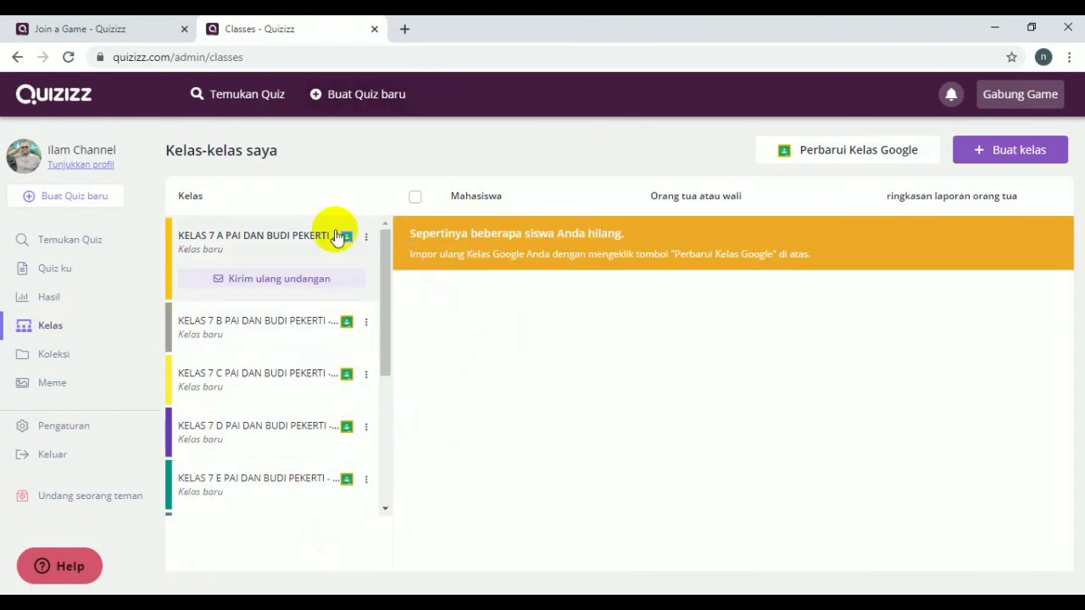
pyautogui.click(59, 358)
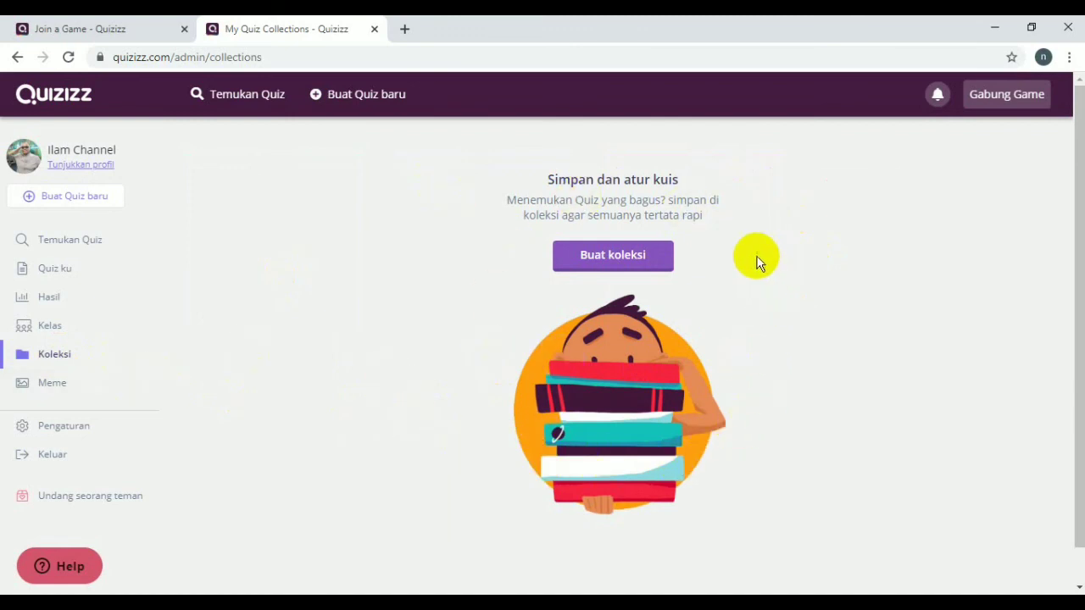
pyautogui.click(73, 384)
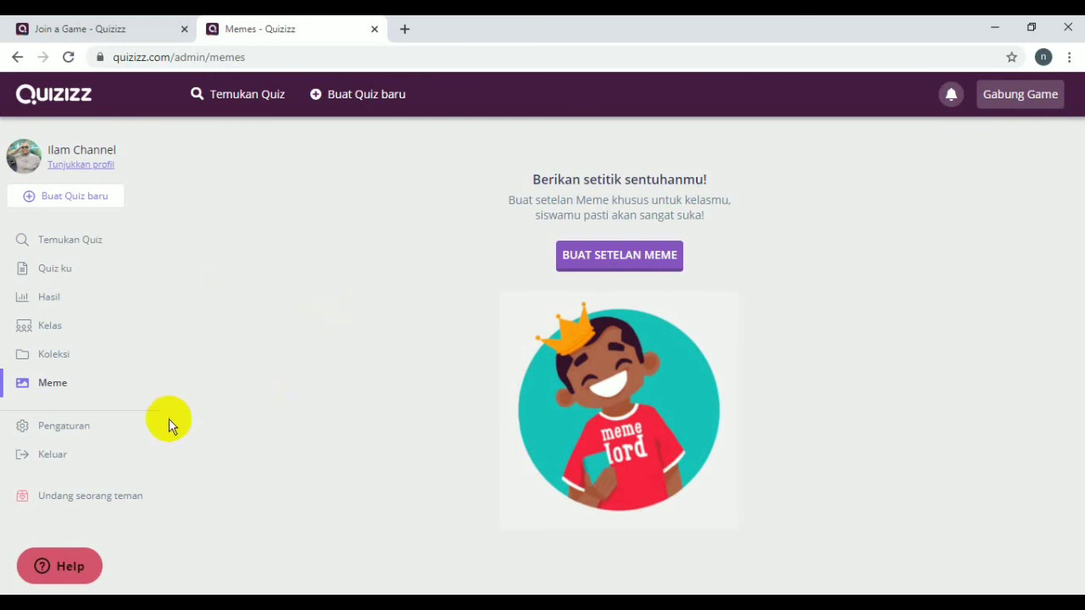
# Step: Log out of the teacher account
pyautogui.click(53, 457)
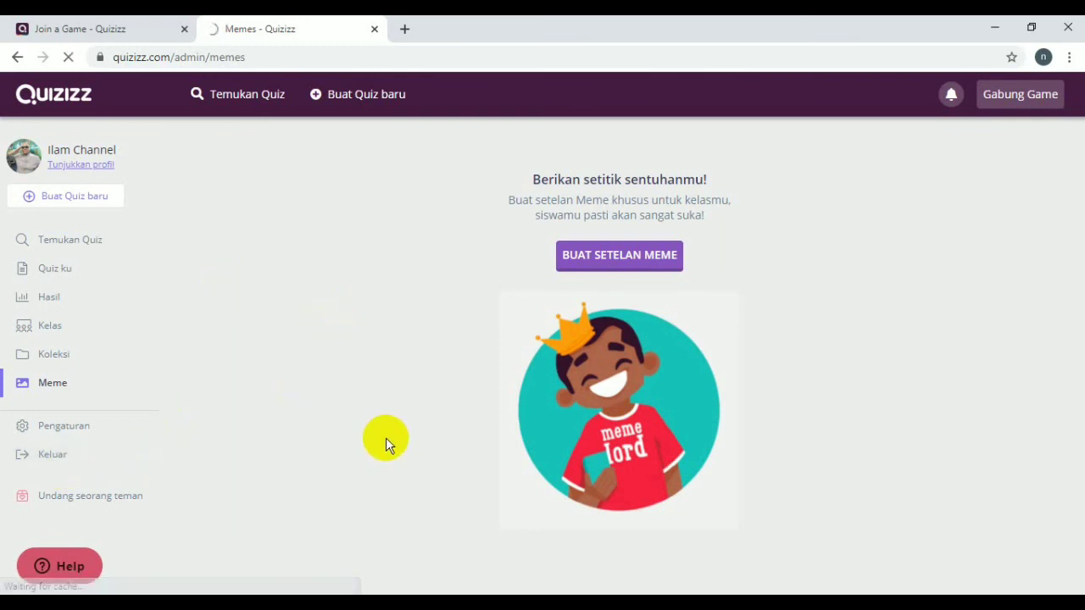